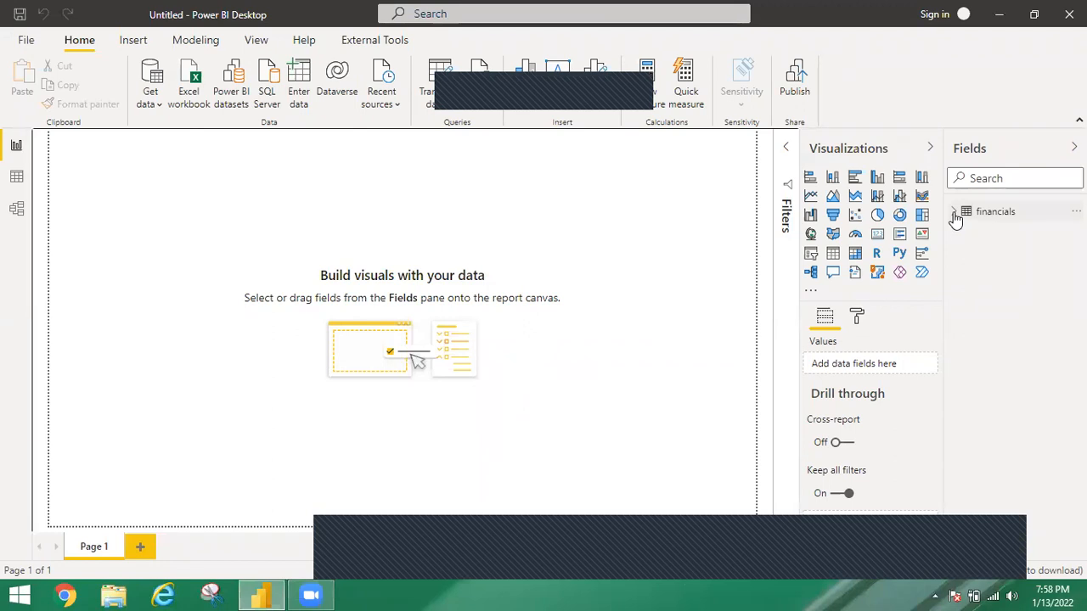
Create a measure in the financials table: Total Profit = CALCULATE(SUM(financials[Profit]))
left_click(1030, 218)
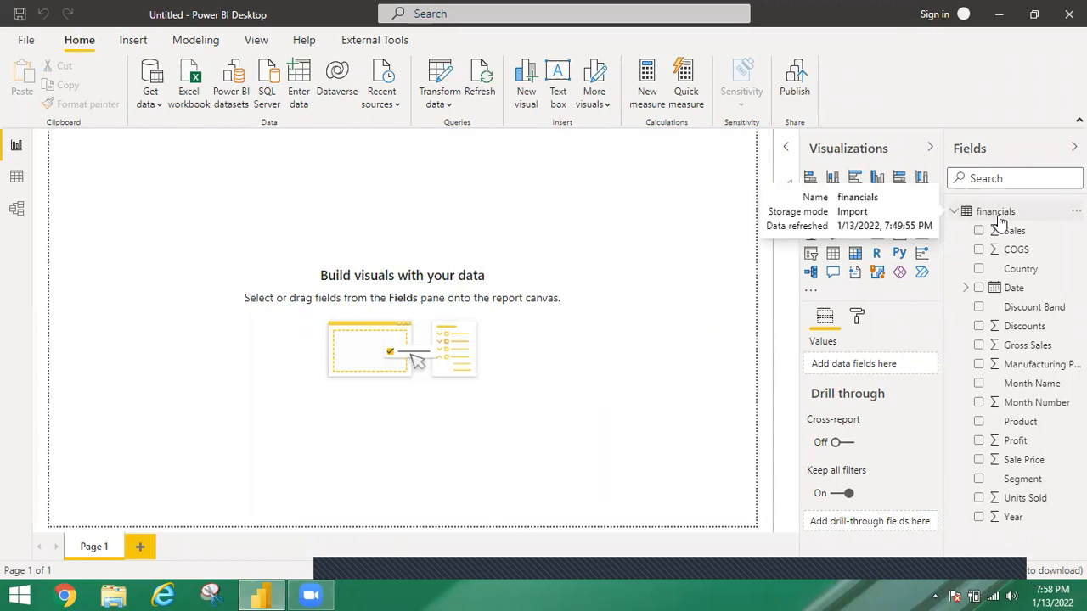
left_click(1000, 219)
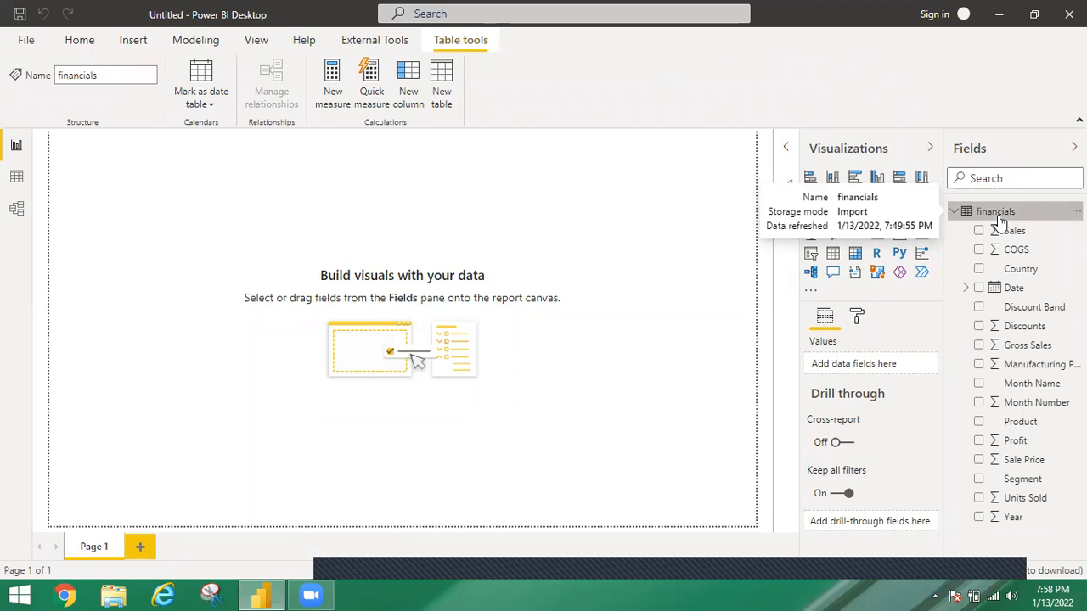
left_click(335, 84)
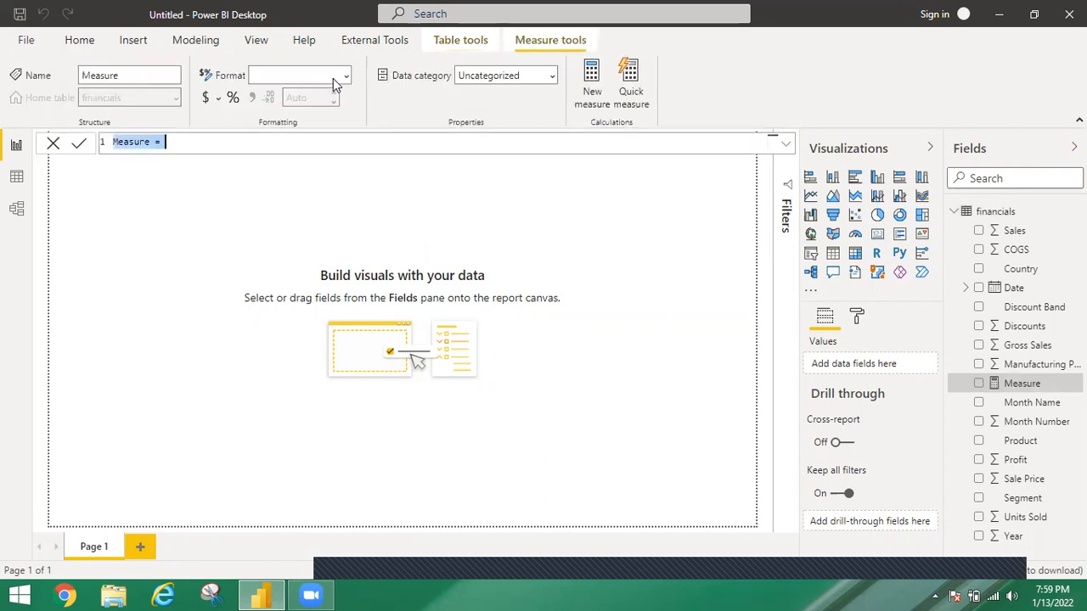
type("T")
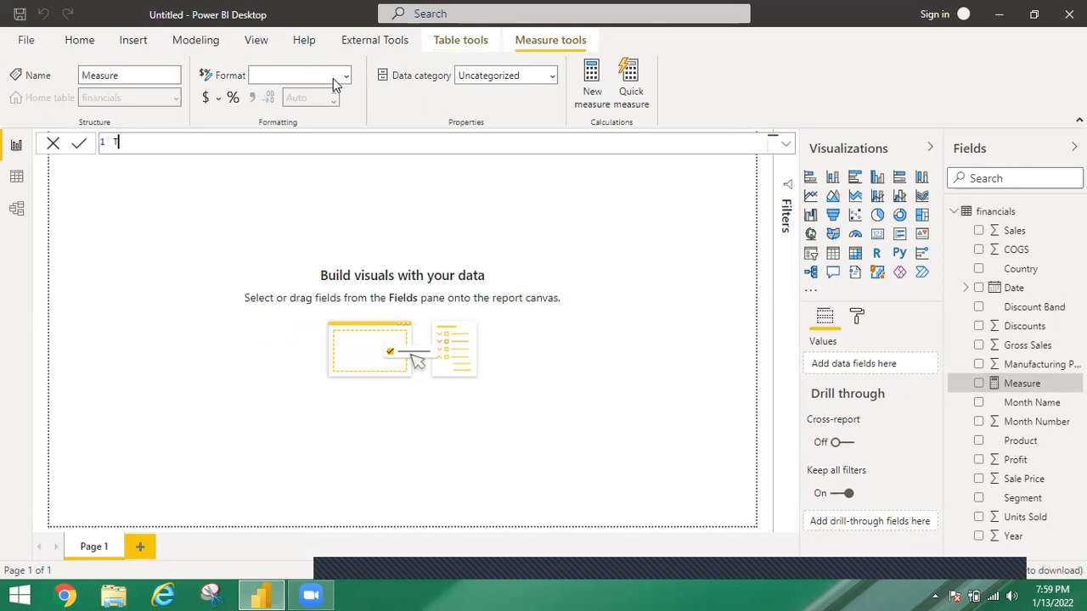
type("otal Profit=cal")
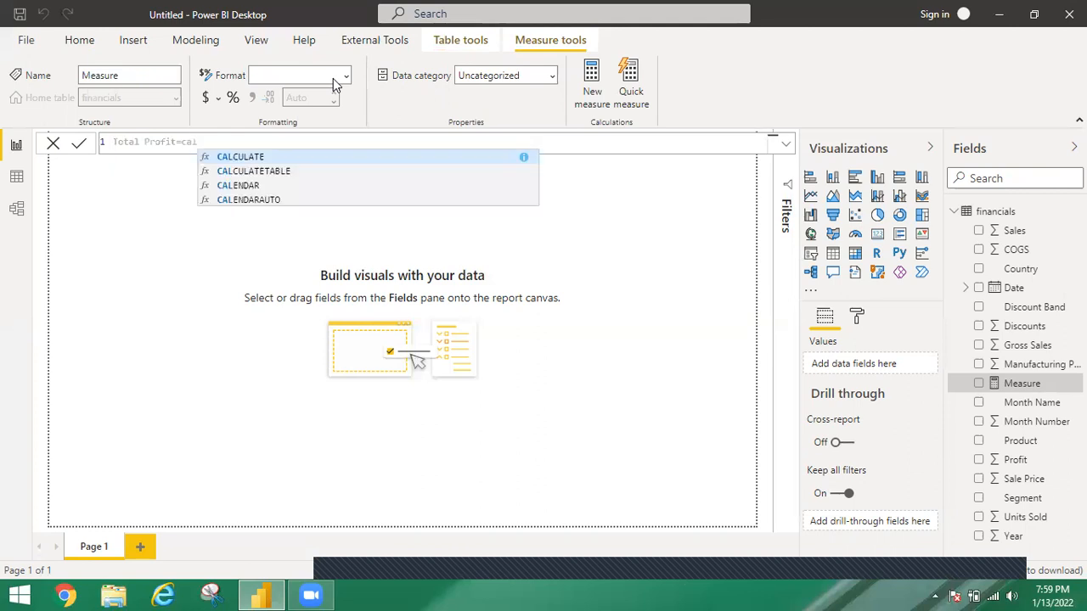
key("Tab")
type("sum")
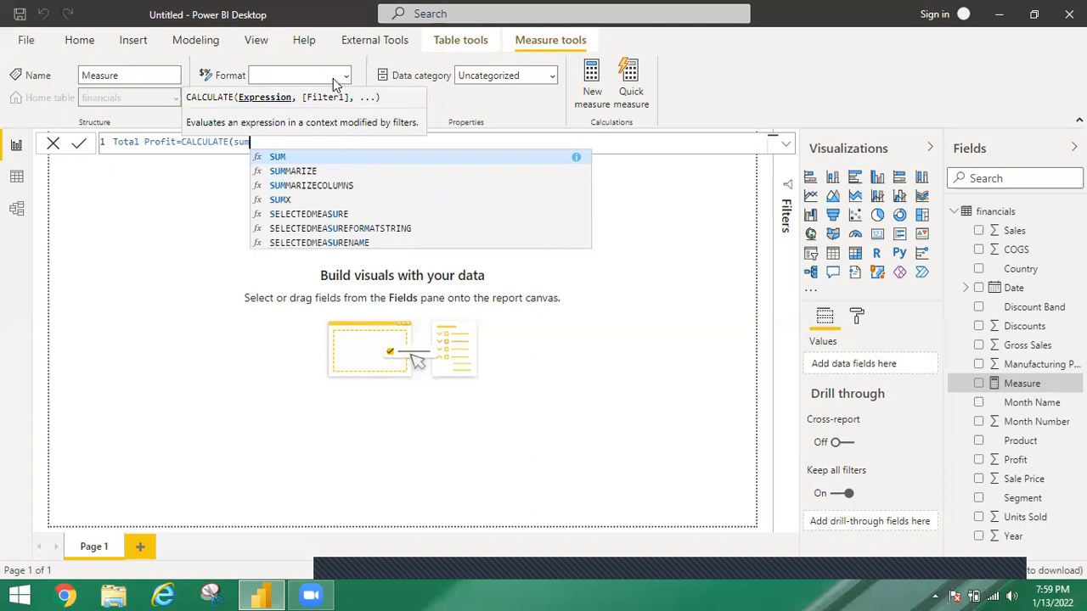
key("Tab")
type("profi")
key("Tab")
type("))")
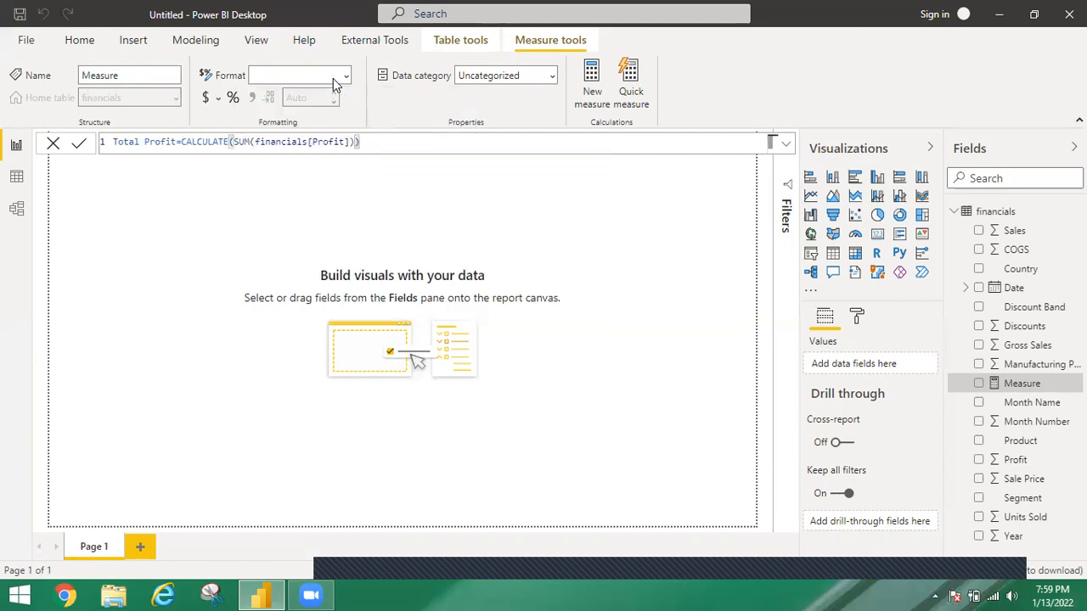
key("Return")
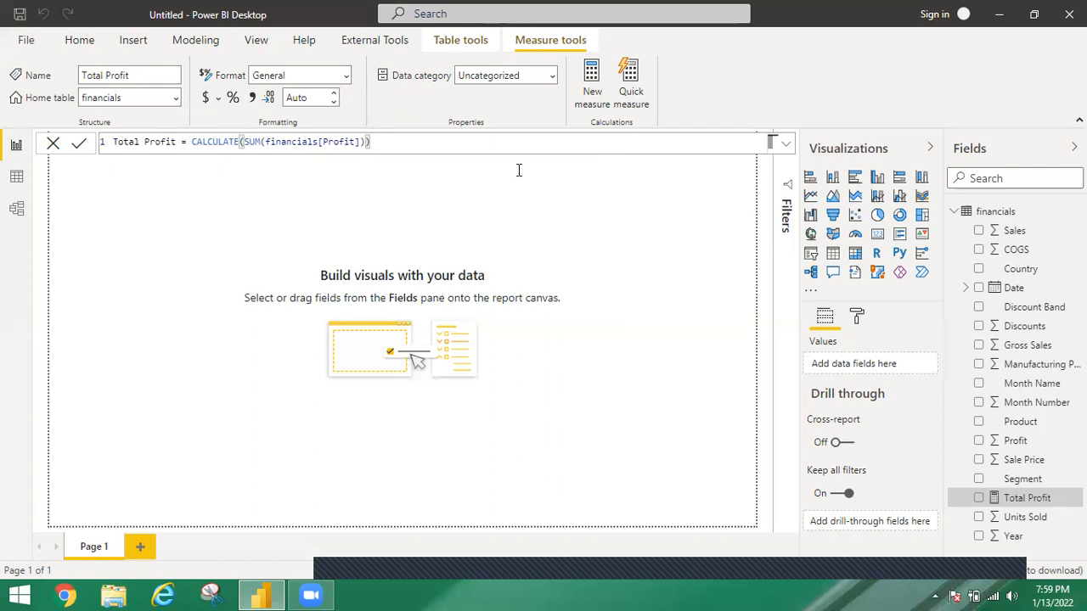
Add a table visual, open it in focus mode and show the Total Profit measure in it
left_click(979, 499)
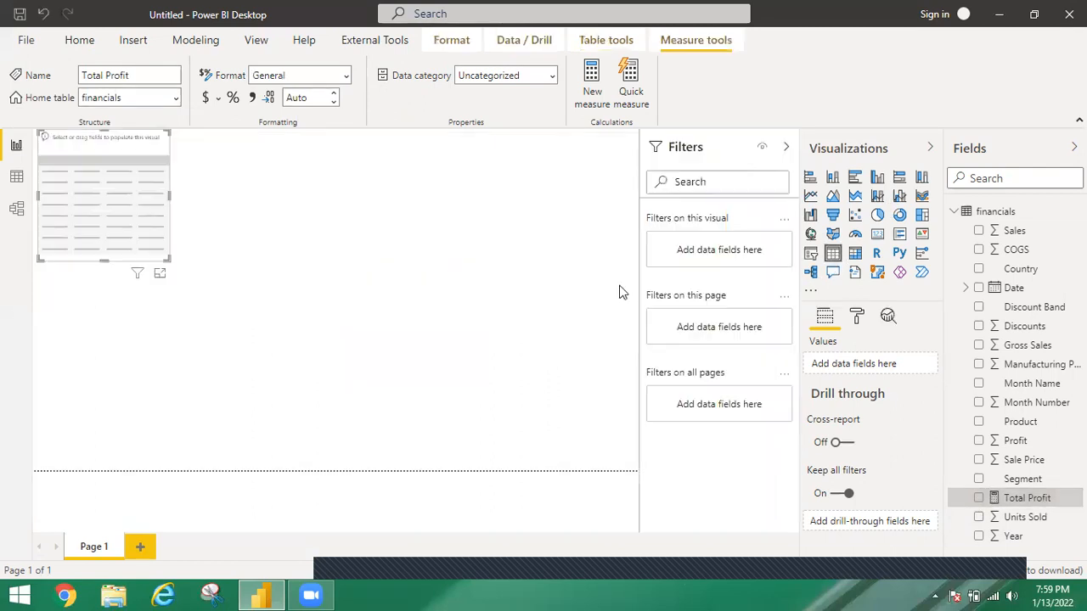
left_click(160, 273)
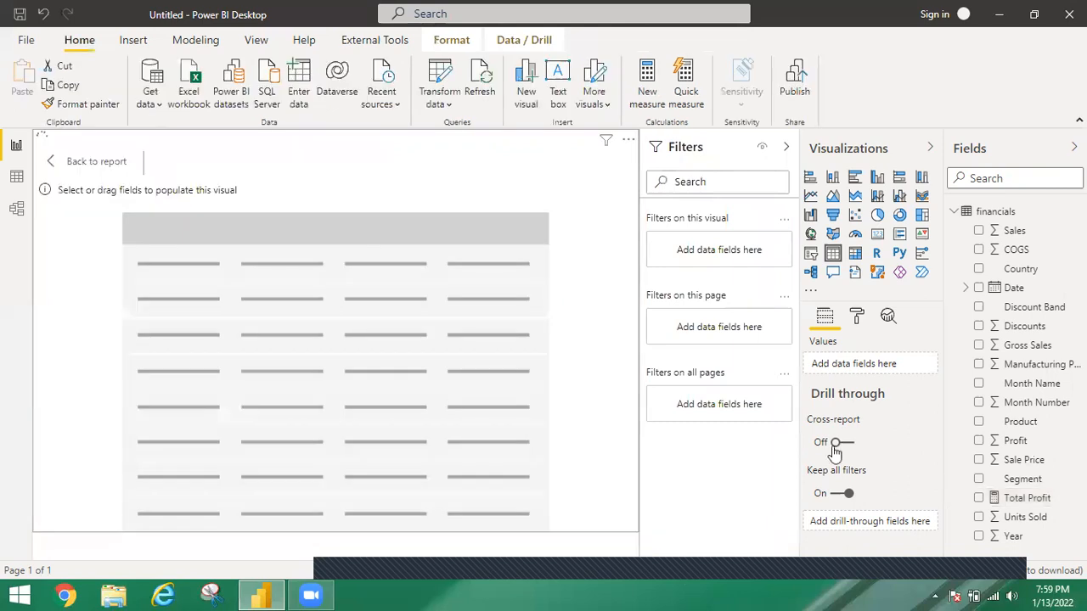
left_click(979, 499)
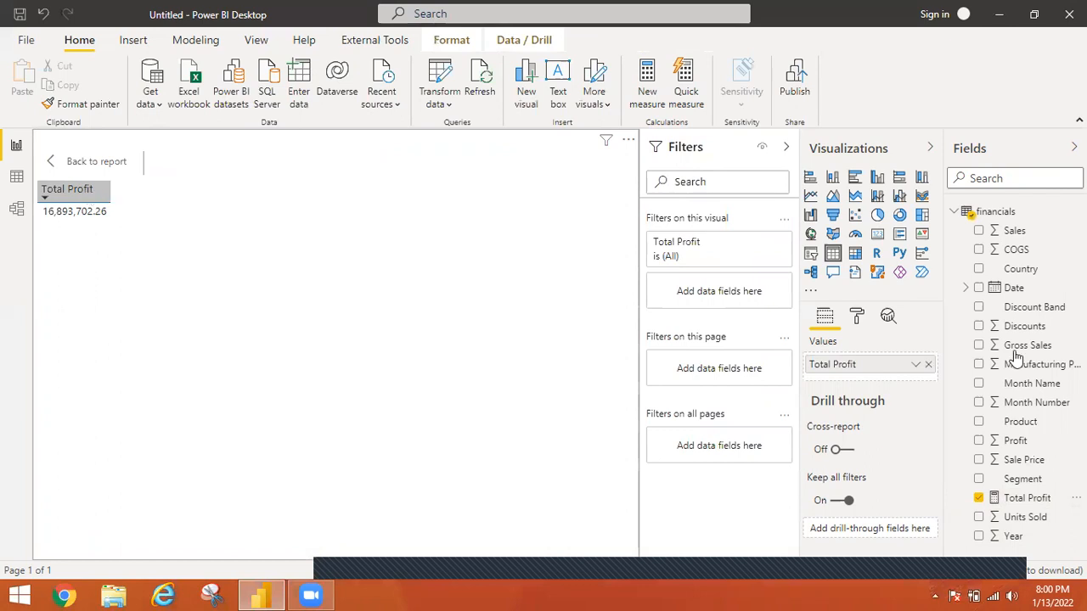
Break Total Profit down by Product in the table, and take Product out again
left_click(978, 423)
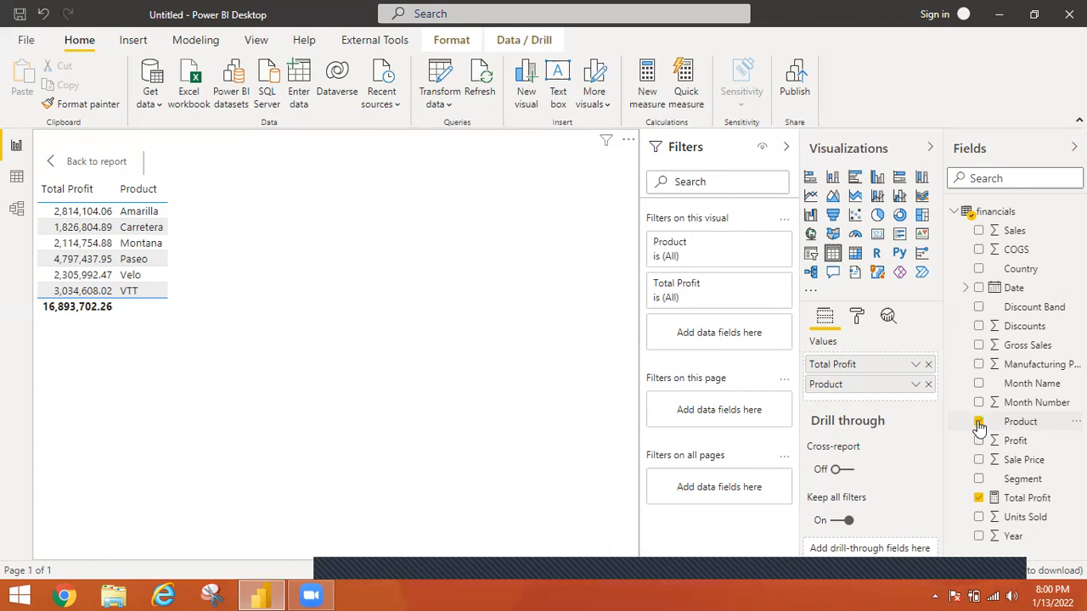
left_click(979, 422)
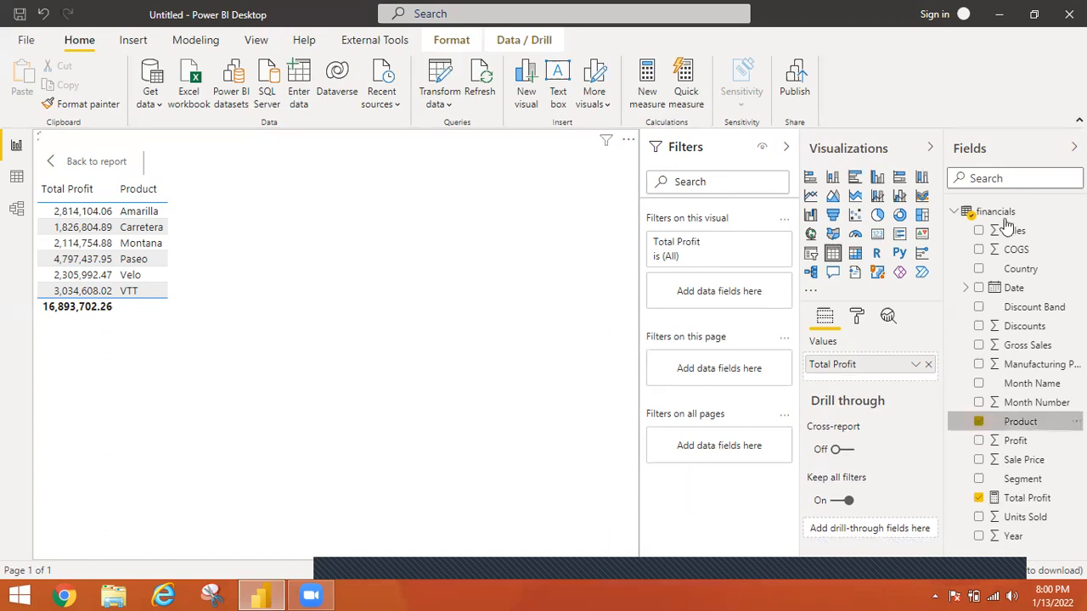
Start a new measure named OverAll profit with CALCULATE and SUM(financials[Profit]) as its expression
left_click(651, 91)
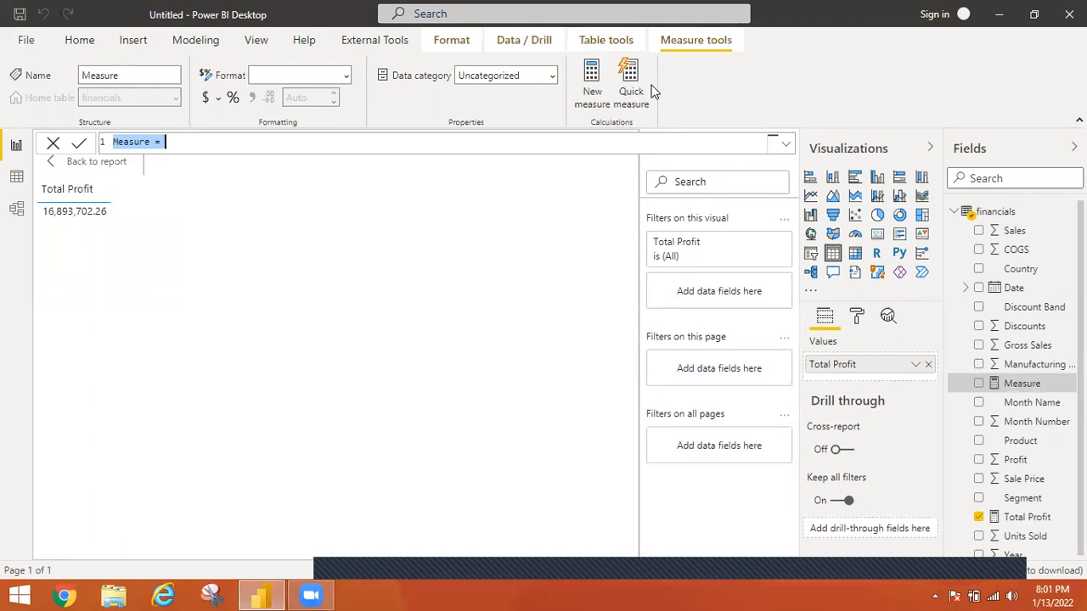
type("OverAll Profit")
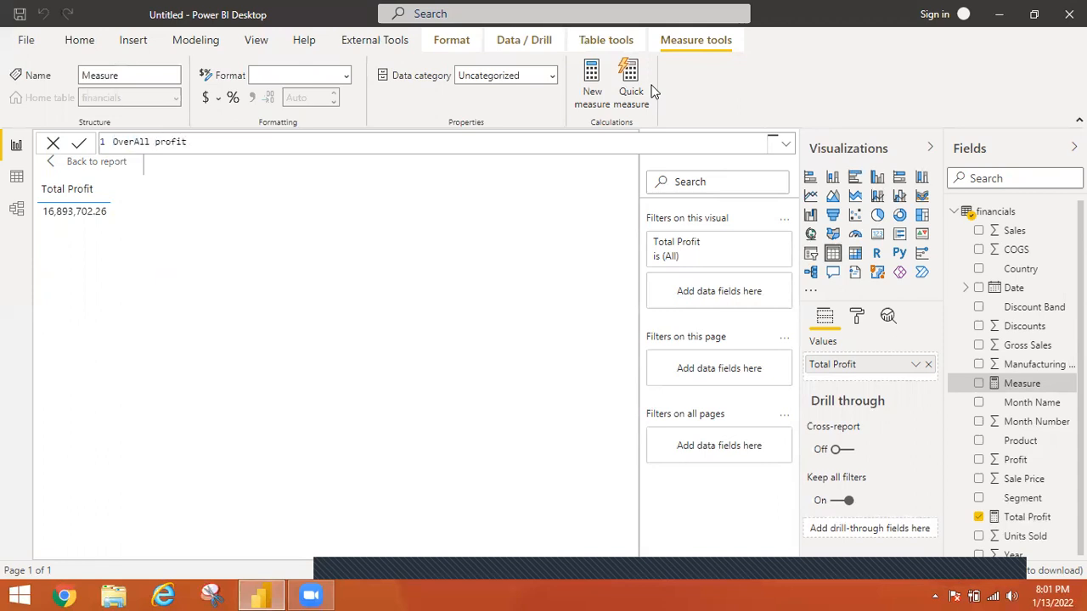
type("=cal")
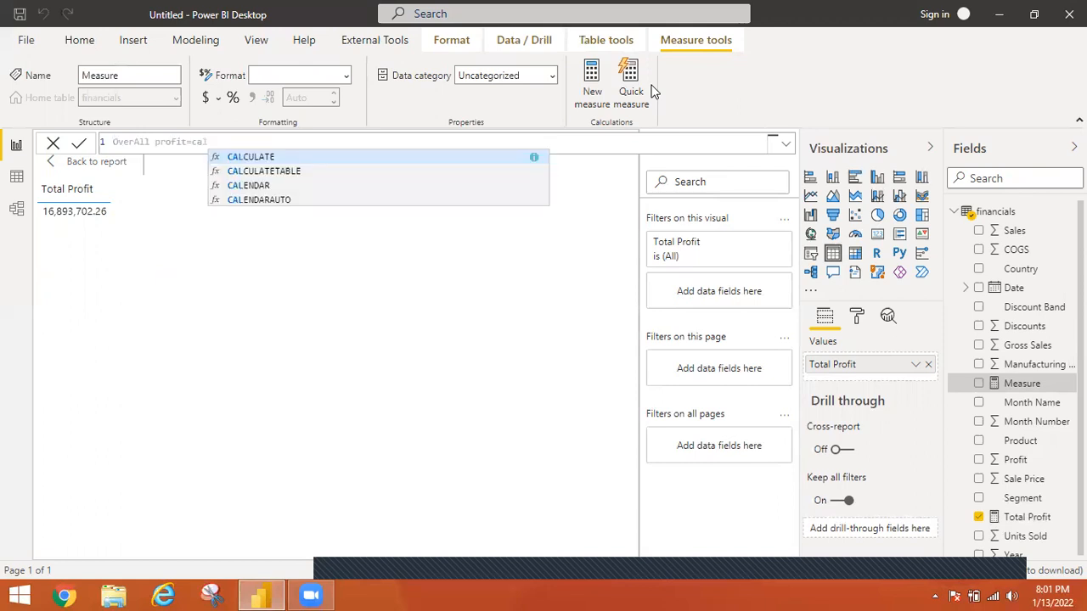
key("Tab")
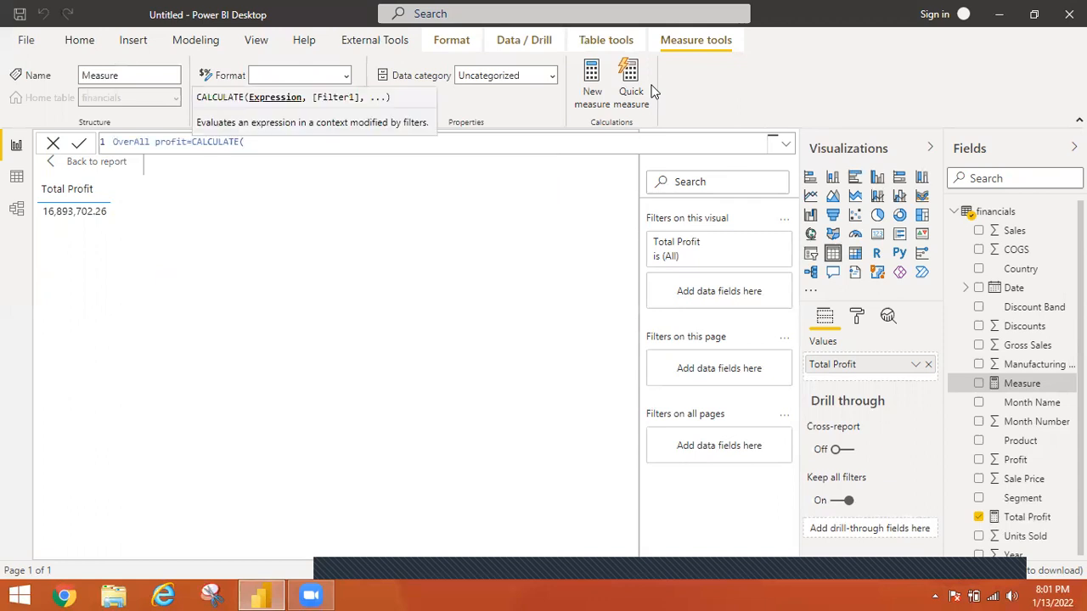
type("sum")
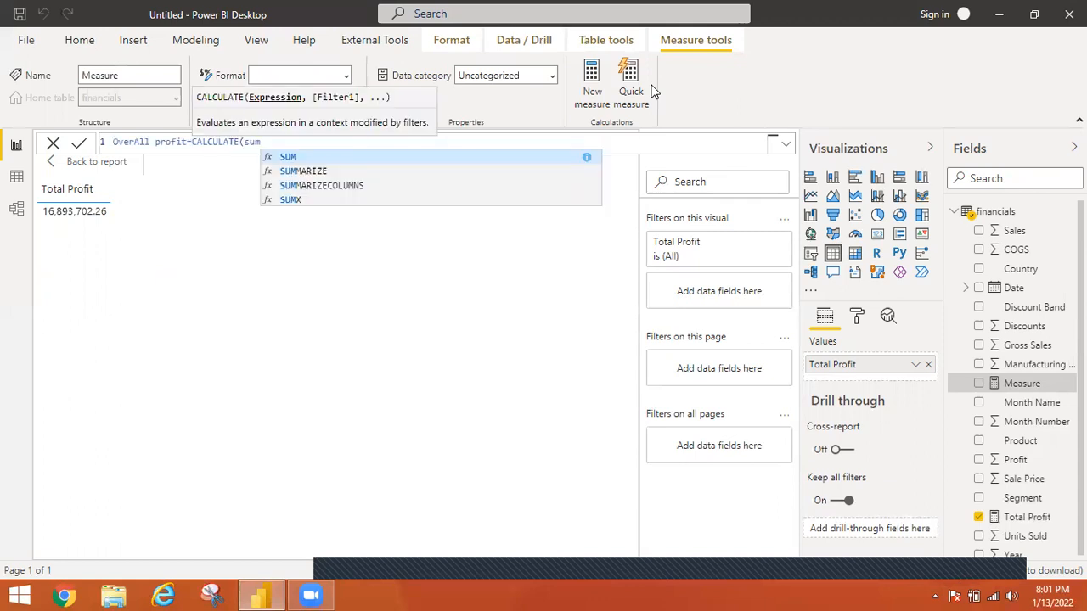
key("Tab")
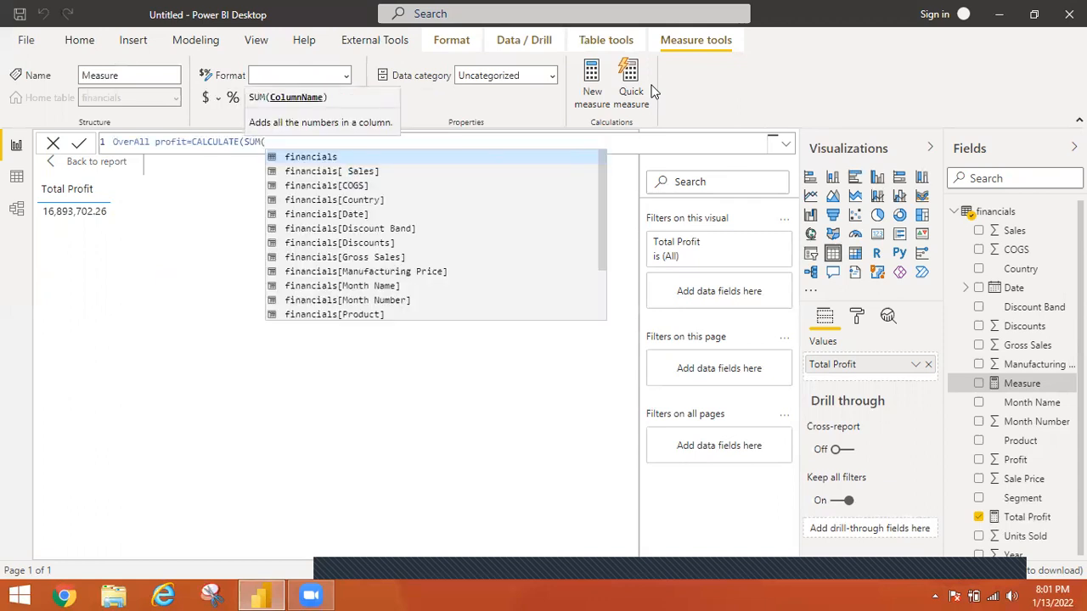
type("profi")
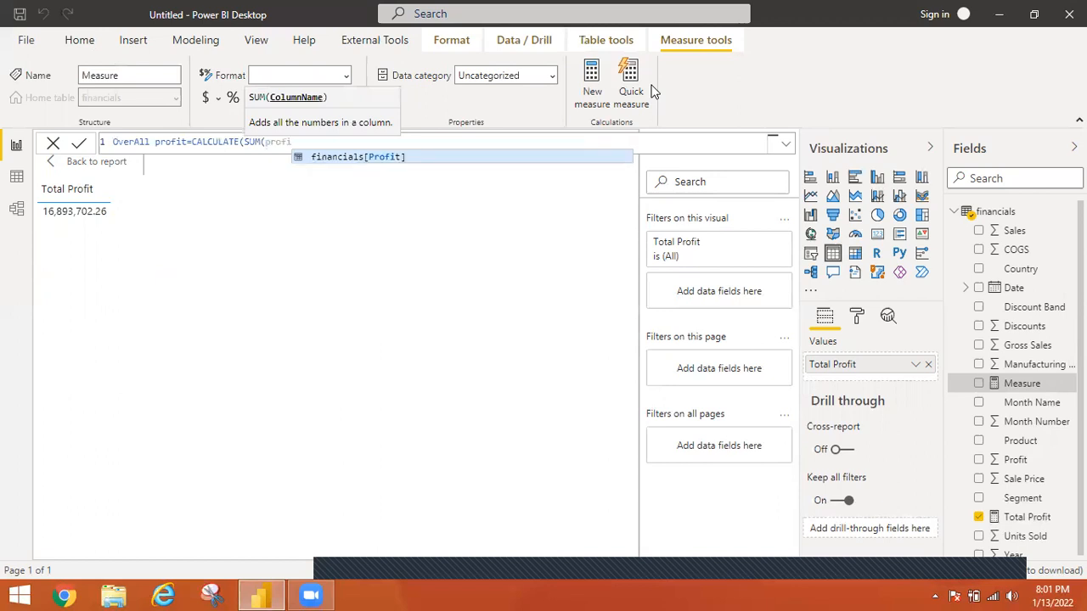
key("Tab")
type(")")
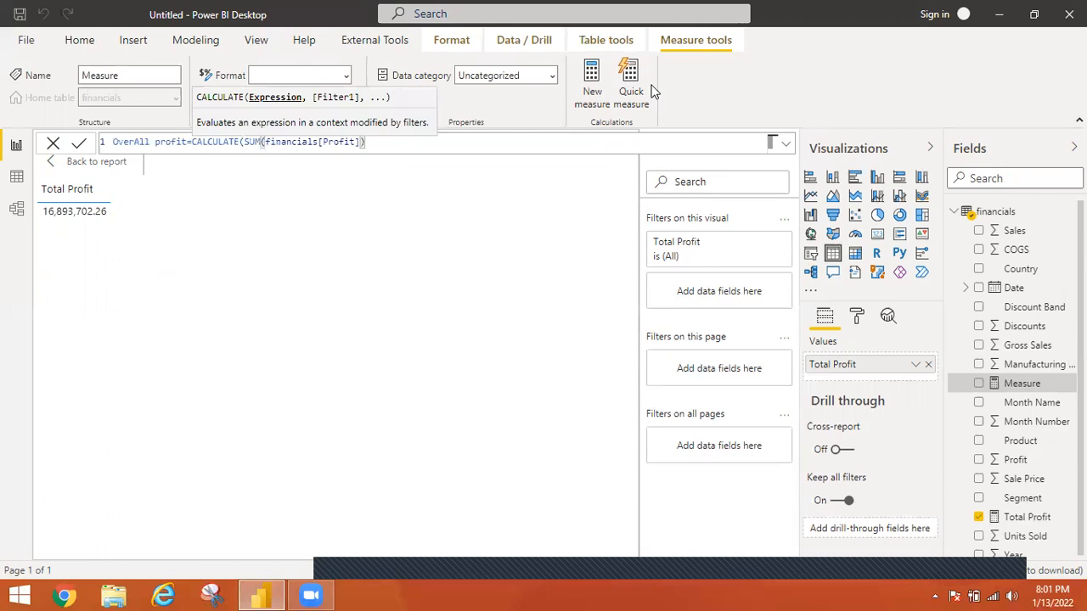
type(",")
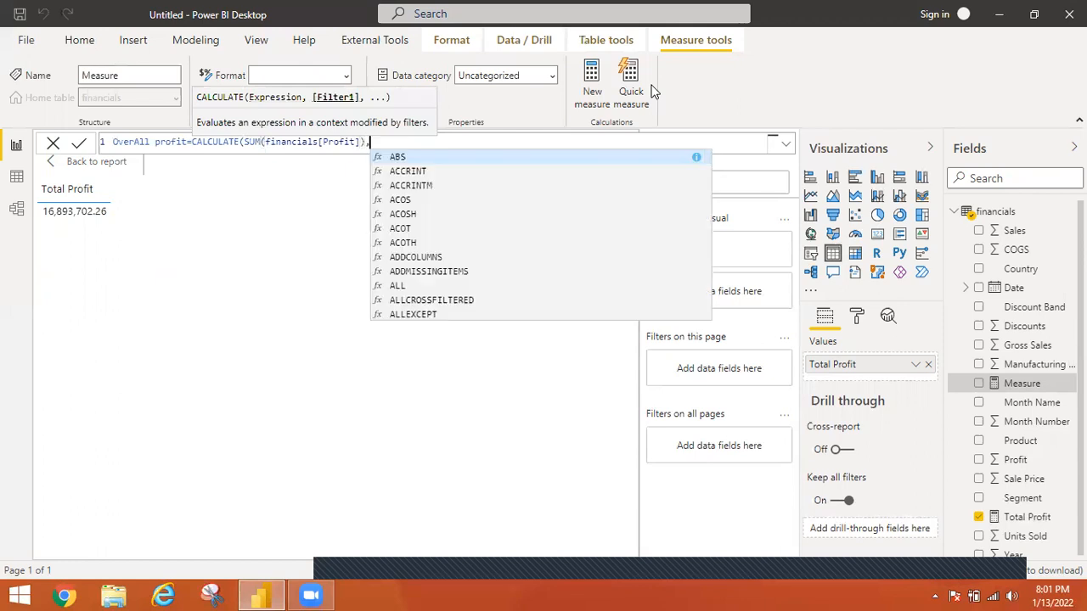
type("a")
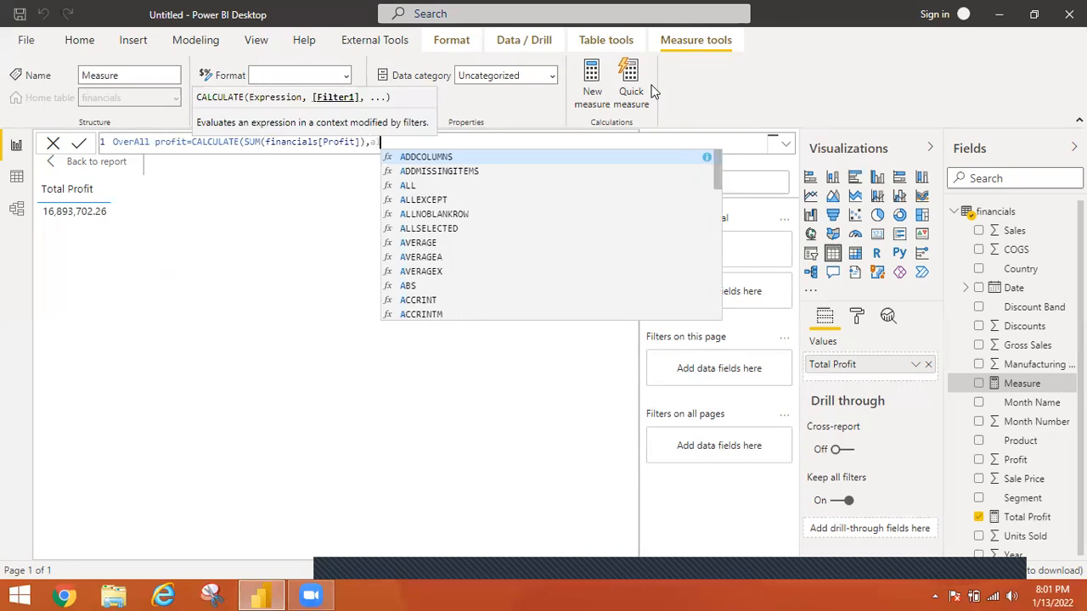
type("ll")
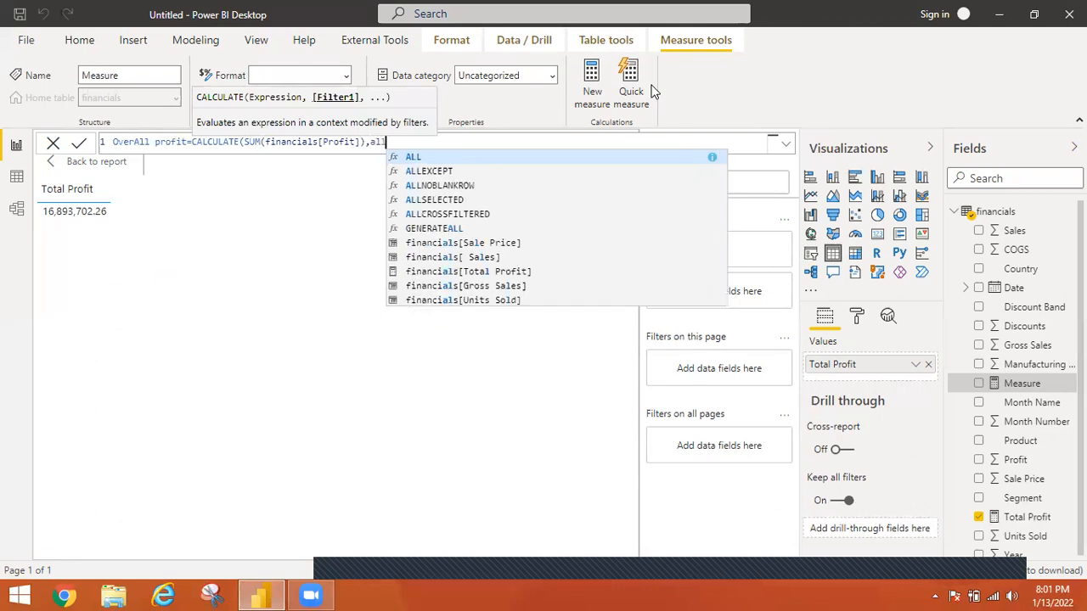
Add ALL(financials) as the filter argument of the OverAll profit formula, and commit the measure
key("Tab")
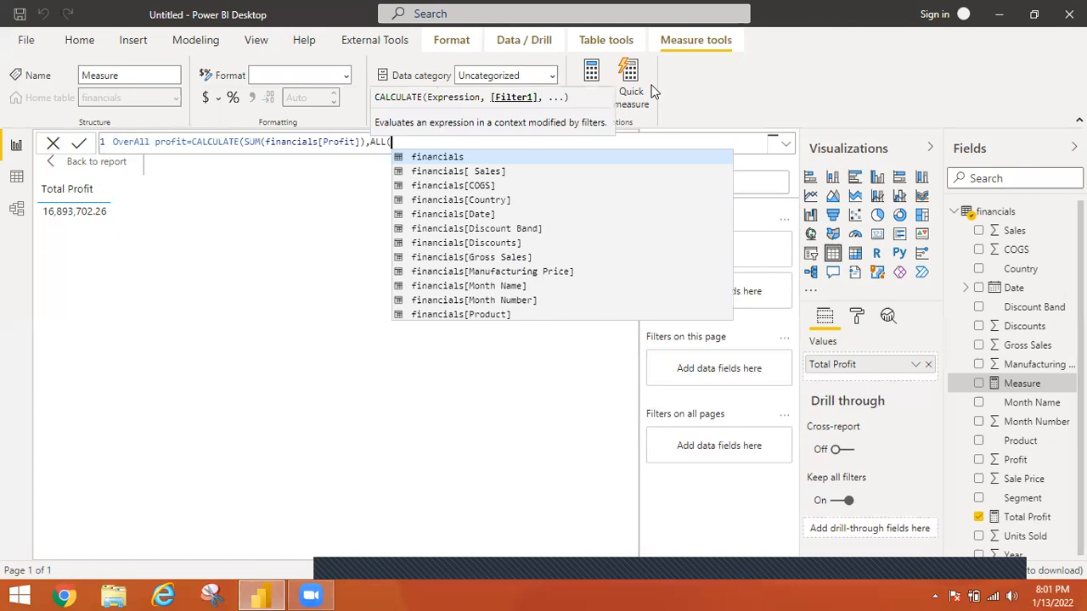
type("fi")
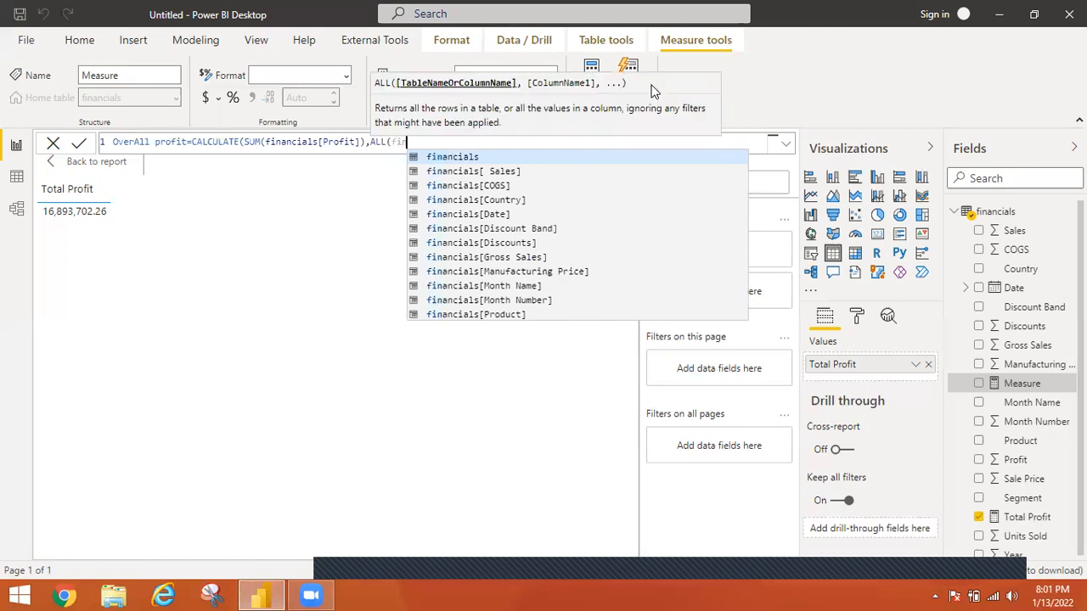
left_click(466, 159)
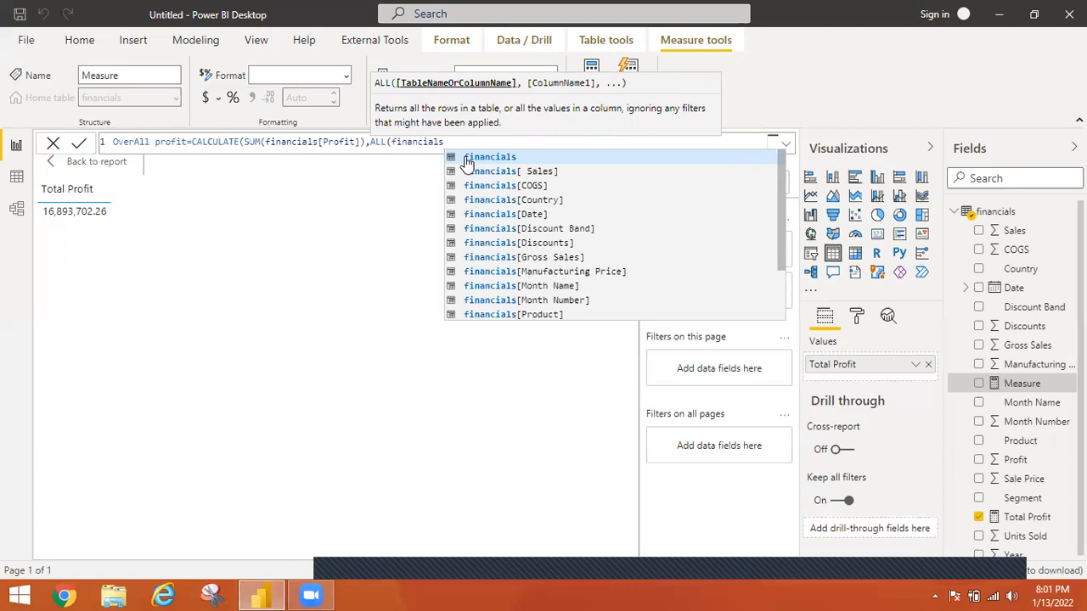
type(")")
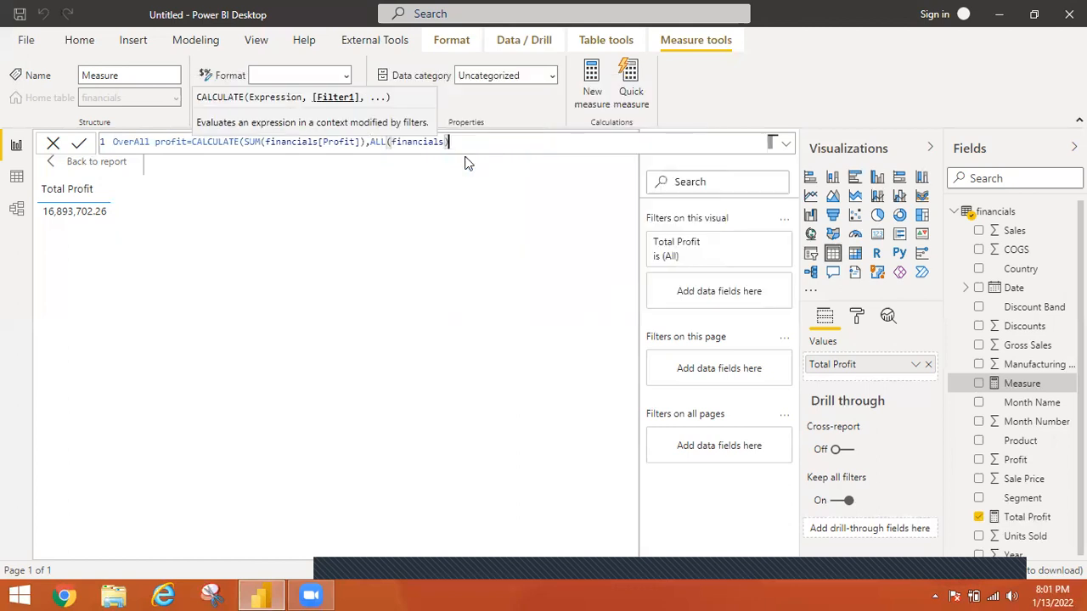
type(")")
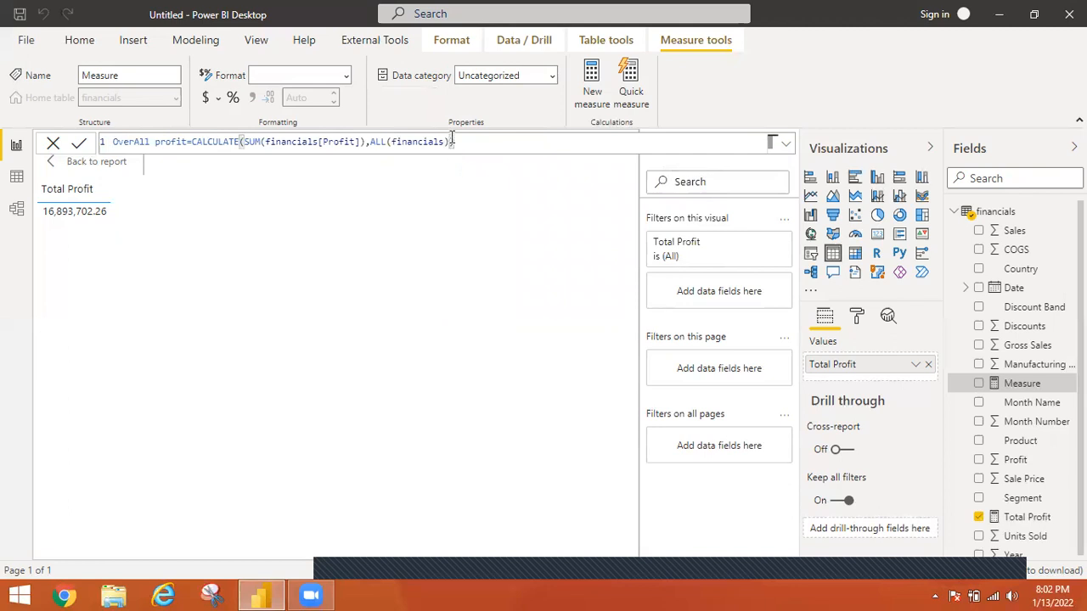
left_click_drag(450, 143, 370, 142)
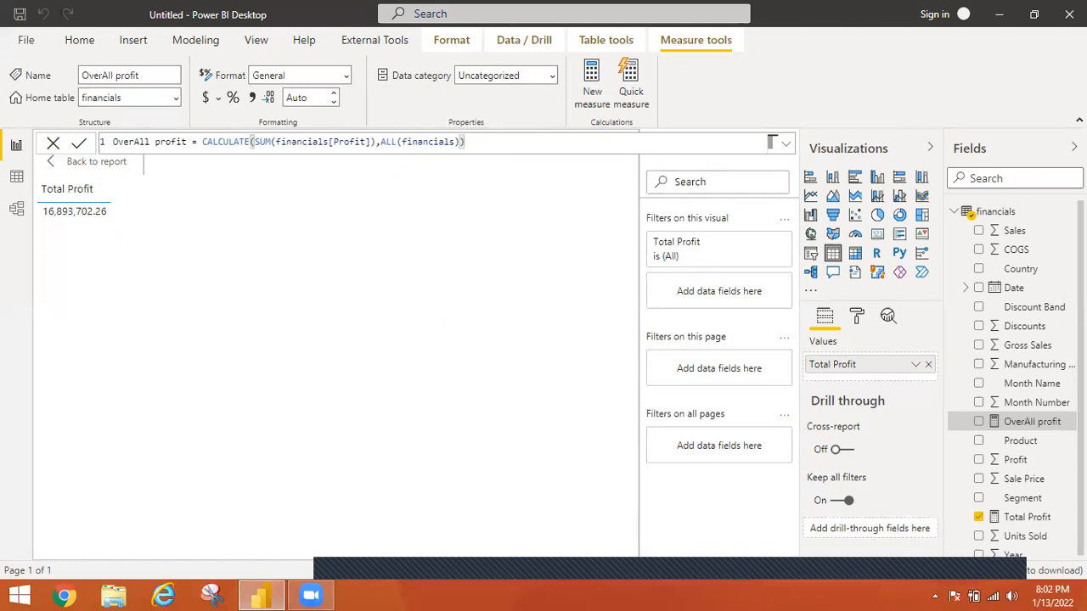
Add the OverAll profit measure and the Product, Country and Segment fields to the table visual
left_click(979, 422)
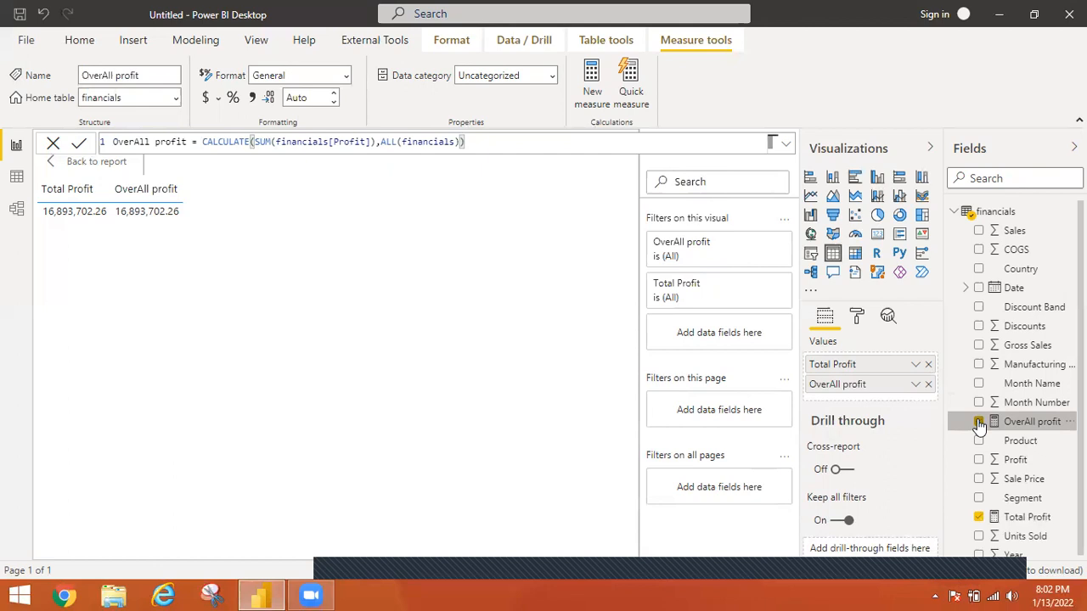
left_click(979, 422)
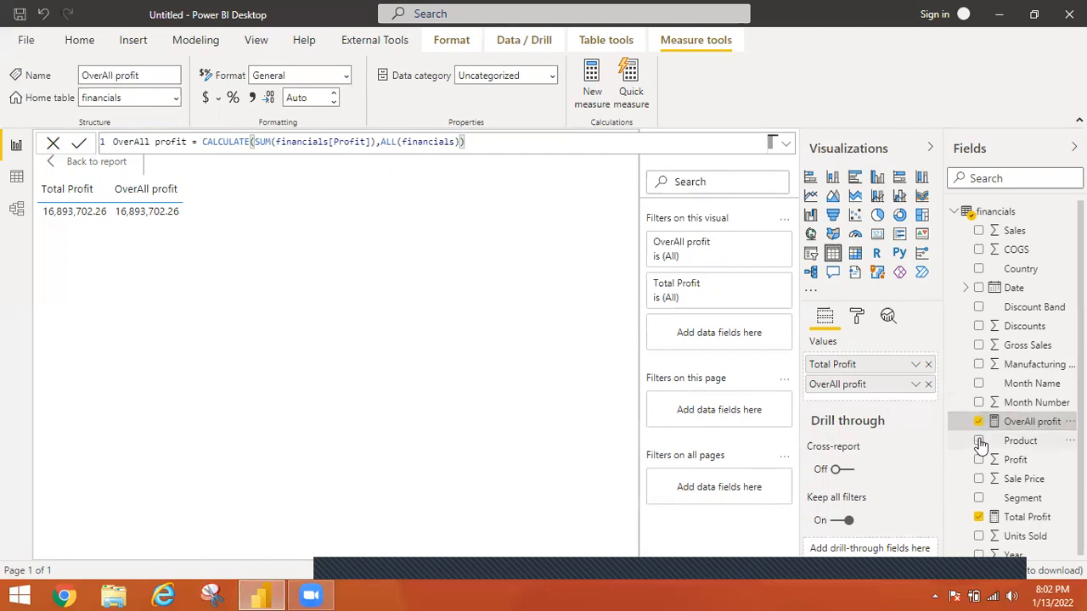
left_click(980, 441)
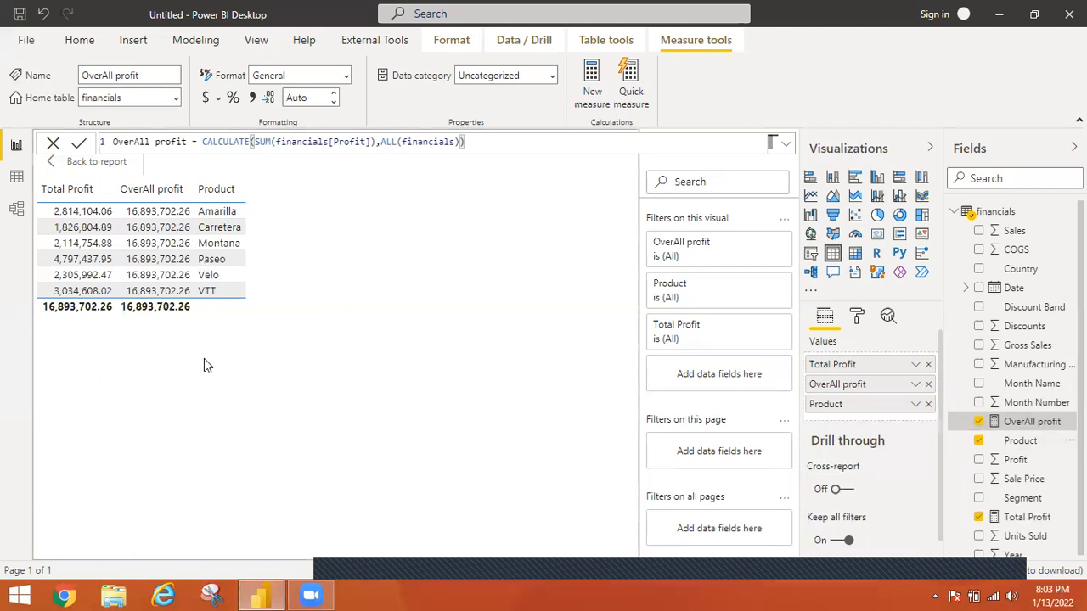
left_click(979, 269)
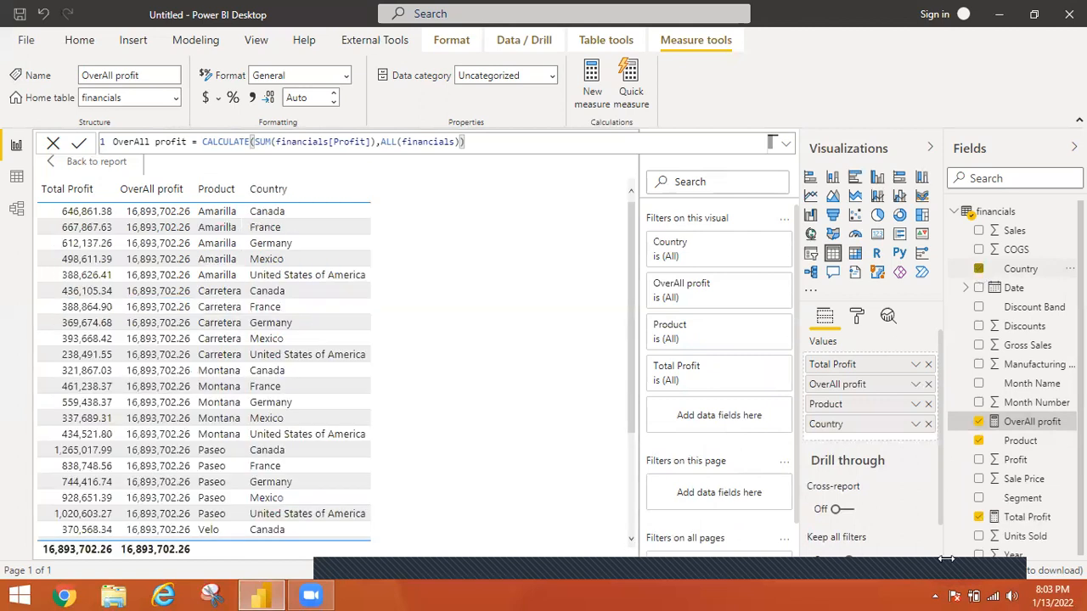
left_click(979, 498)
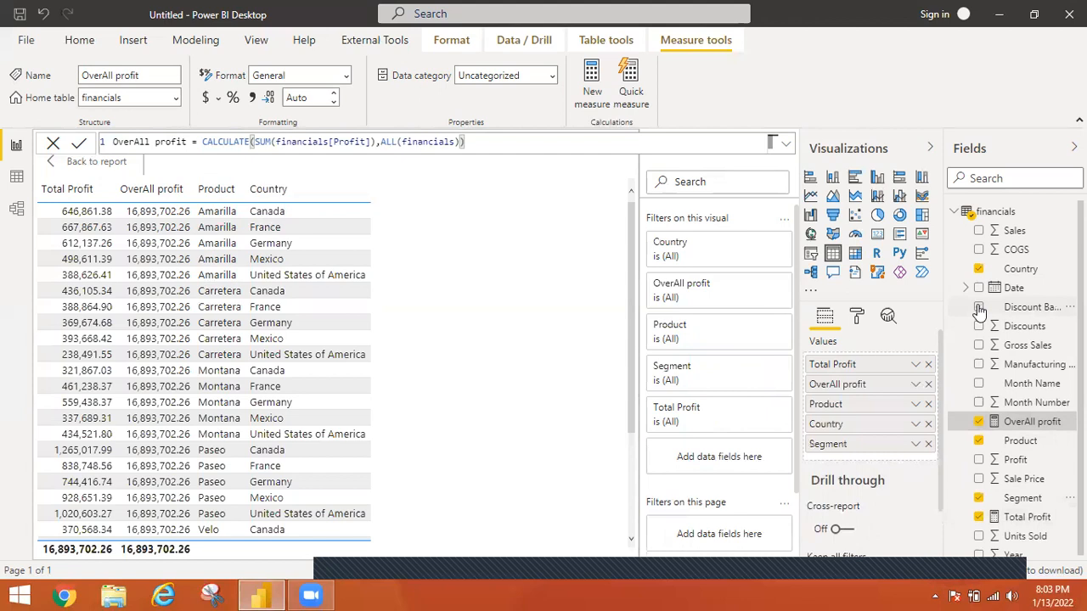
Try Discount Band as an extra table column, and take Discount Band, Segment and Country out of the table visual
left_click(979, 308)
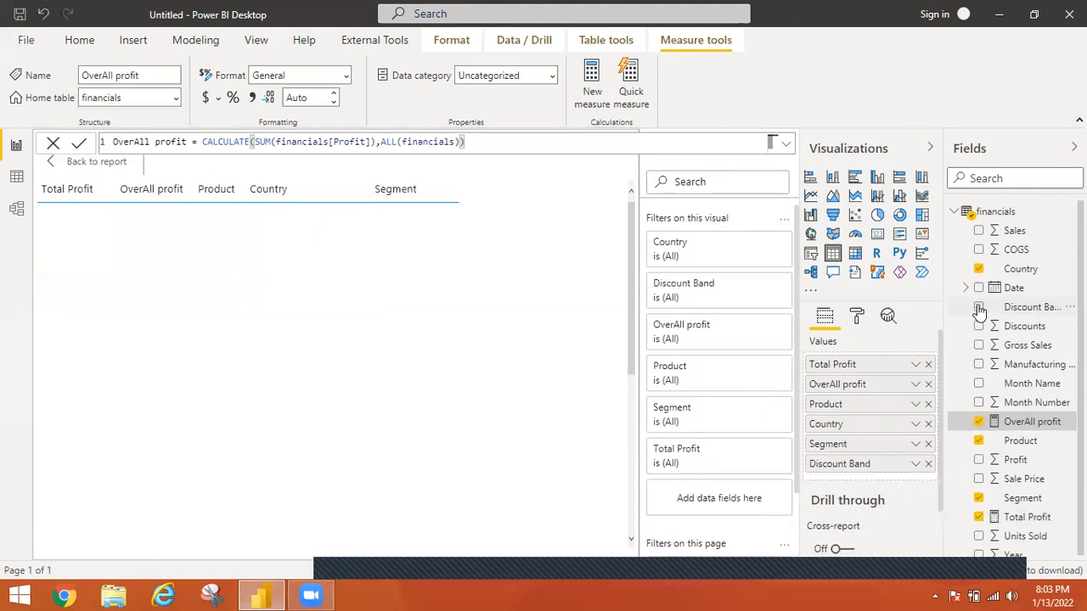
left_click(929, 465)
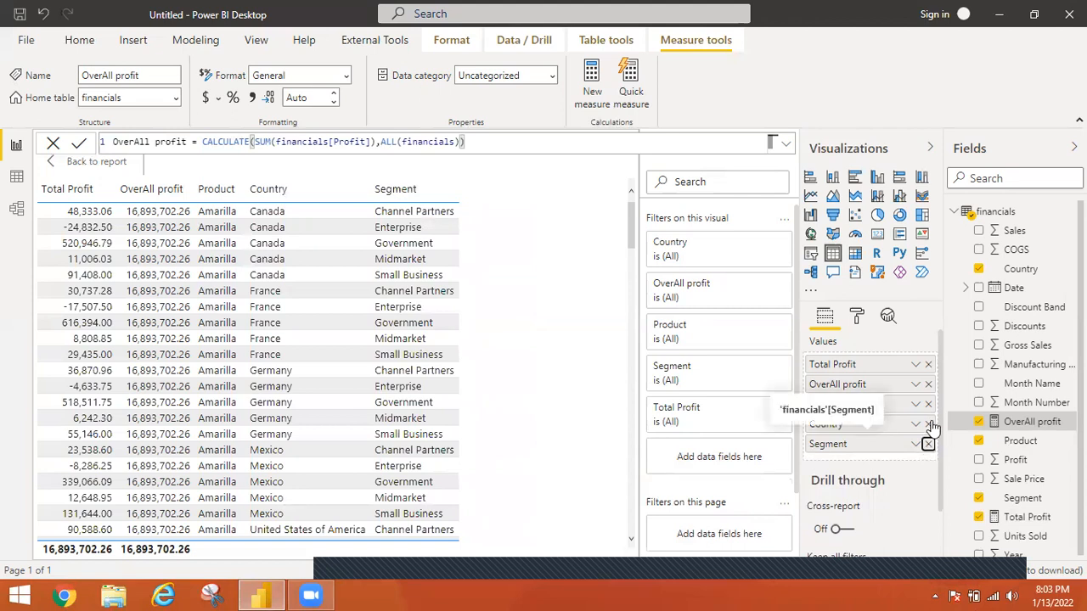
left_click(928, 444)
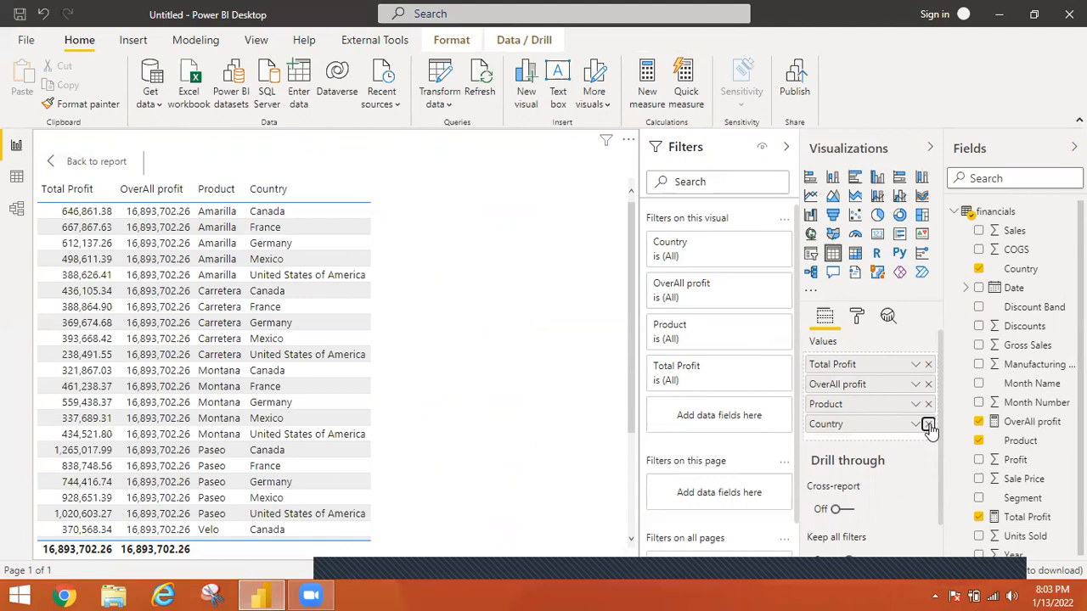
left_click(928, 425)
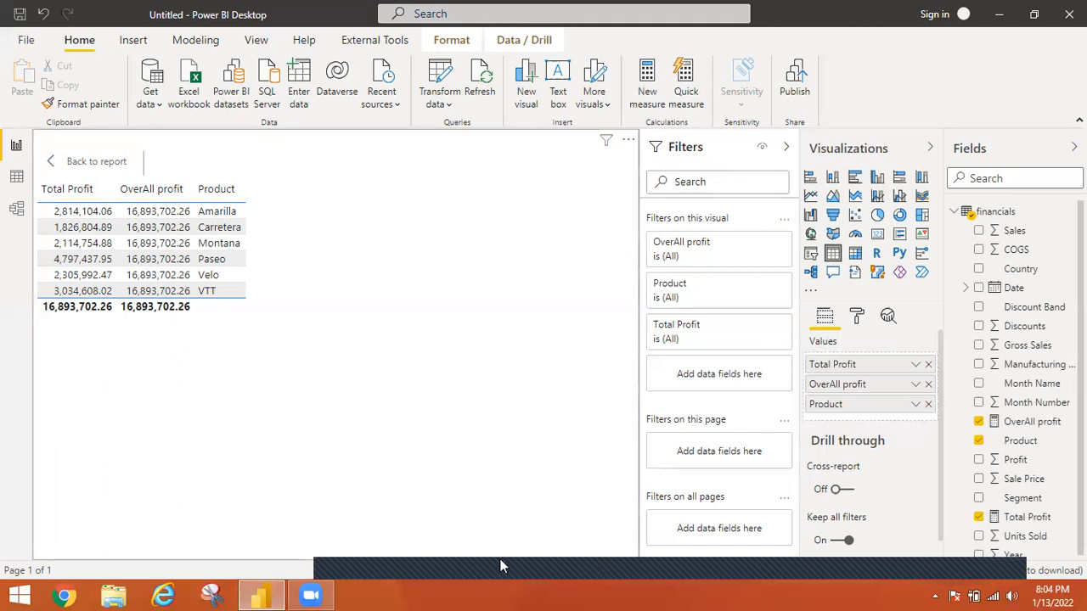
Start a new measure named Sales Per Product with CALCULATE and SUM(financials[Profit]) as its expression
mouse_move(347, 549)
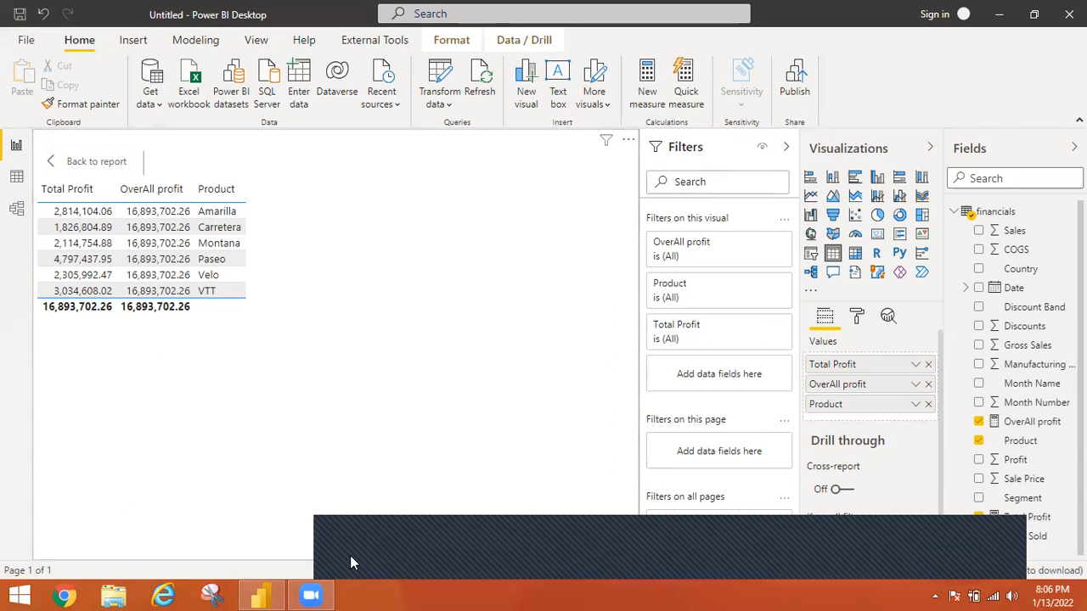
left_click(652, 80)
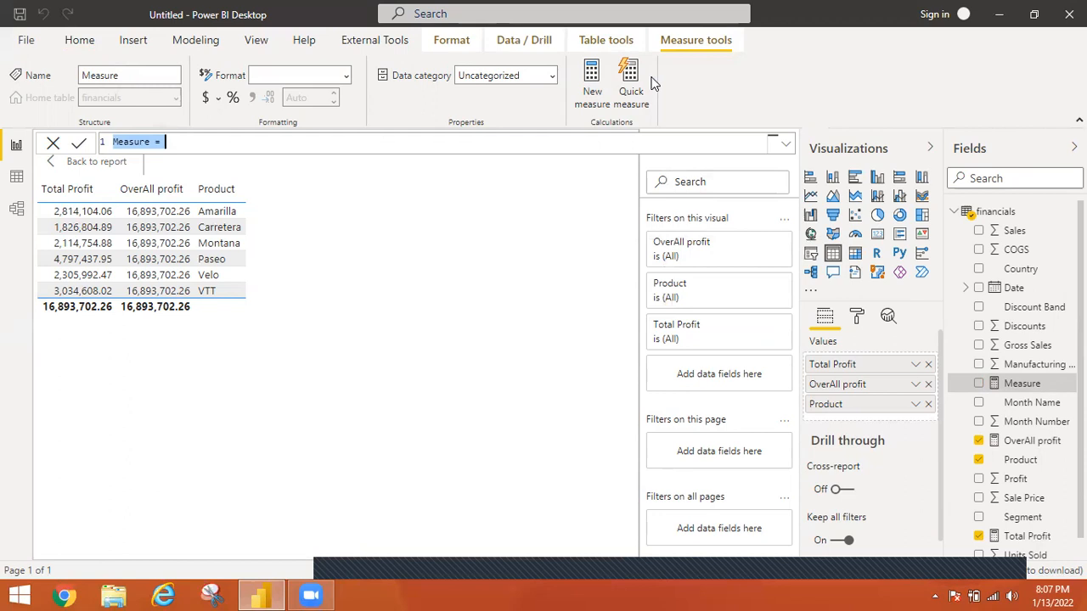
type("Sales Per Product=")
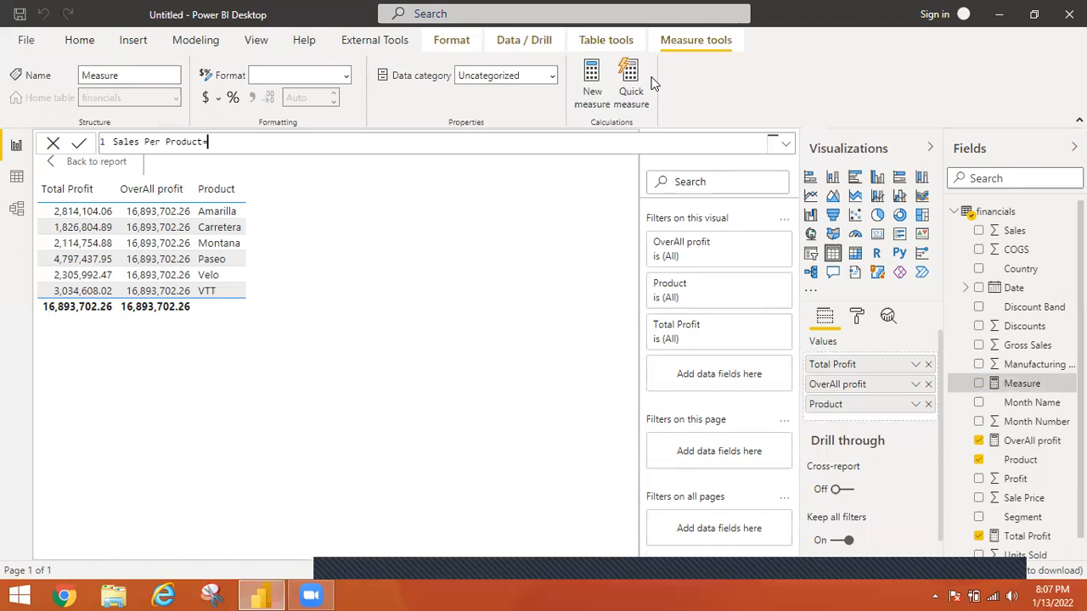
type("cal")
key("Tab")
type("sum")
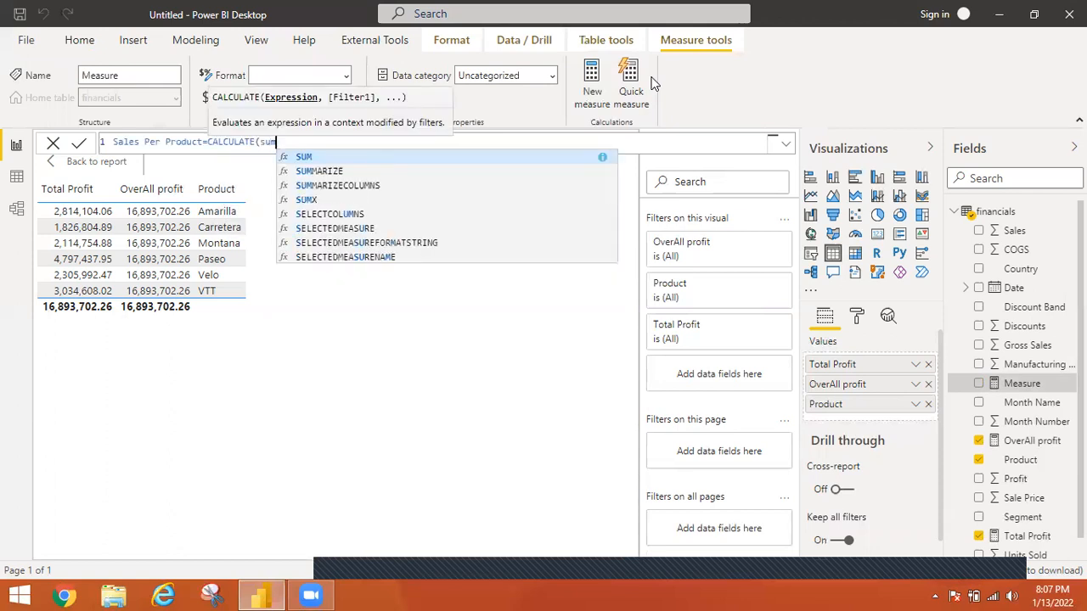
key("Tab")
type("pro")
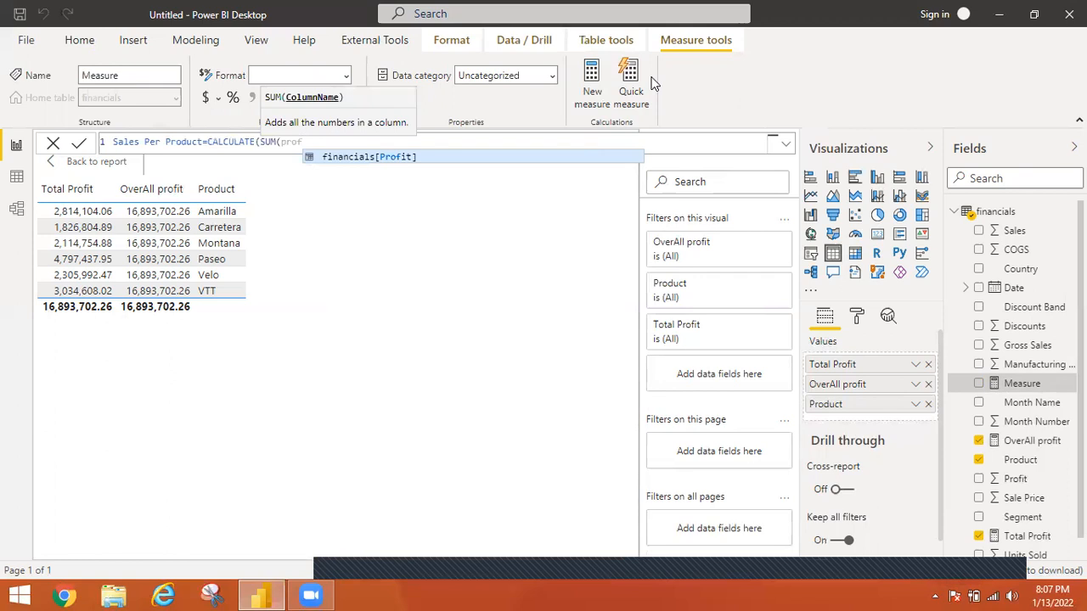
key("Tab")
type(")")
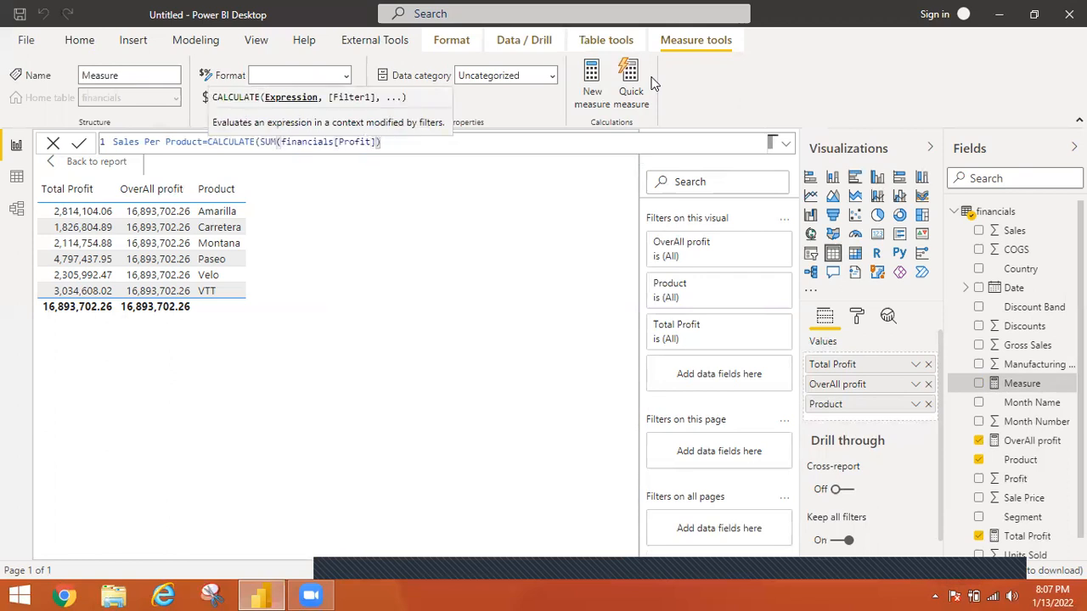
type(",allexce")
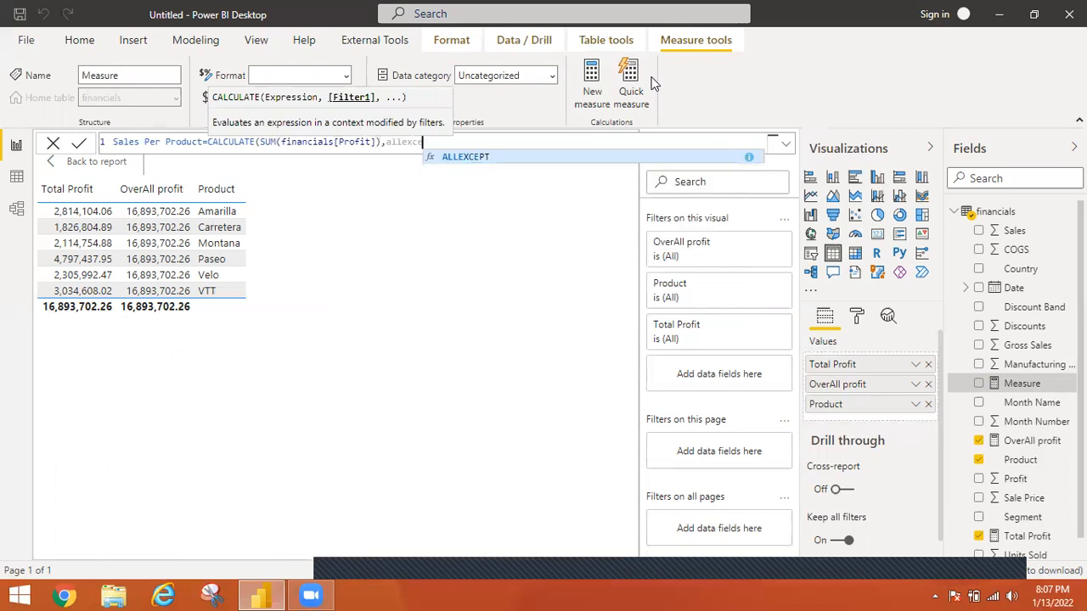
Add ALLEXCEPT(financials,financials[Product]) as the filter argument of the Sales Per Product formula
key("Tab")
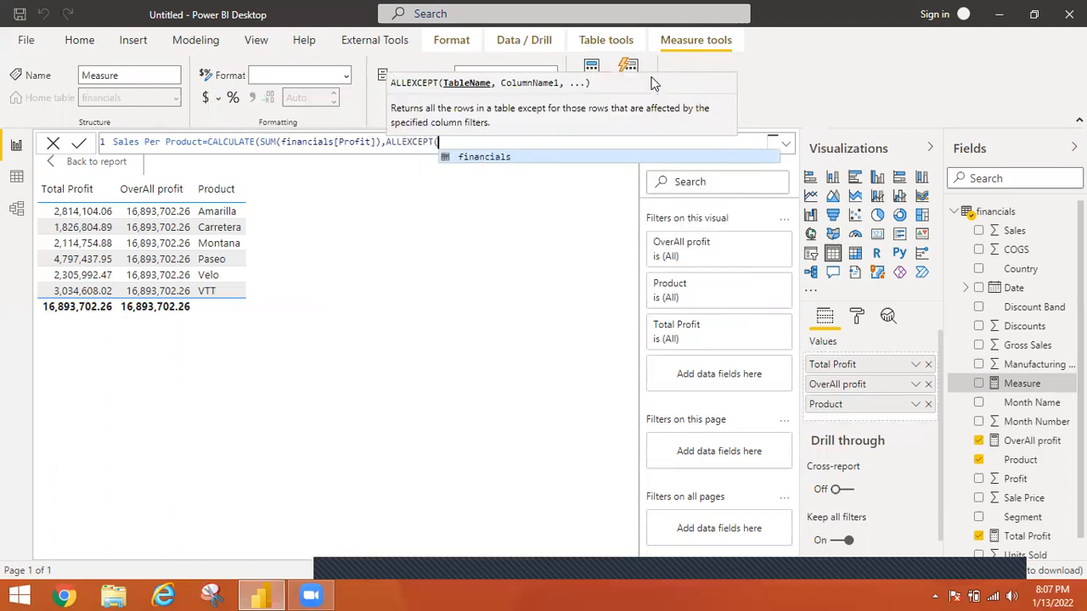
type("financials")
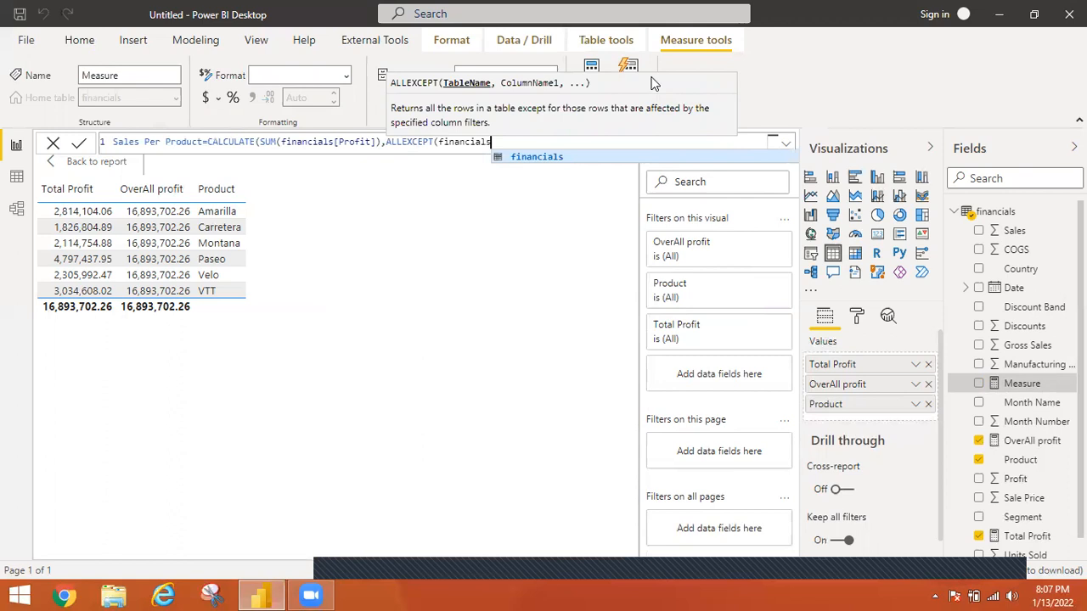
type(",produ")
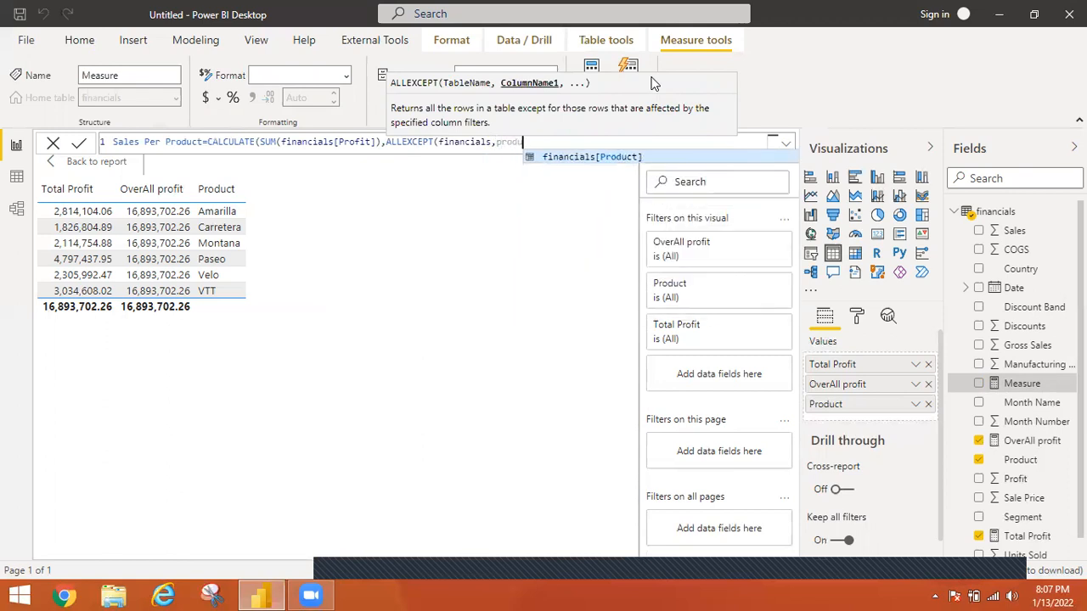
key("Tab")
type(")")
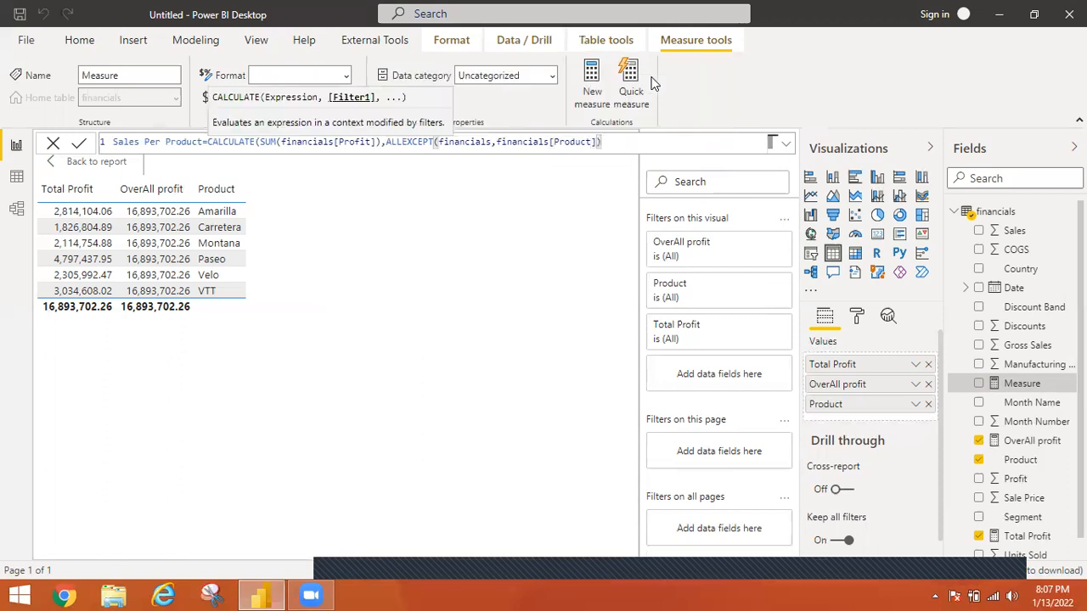
key("Left")
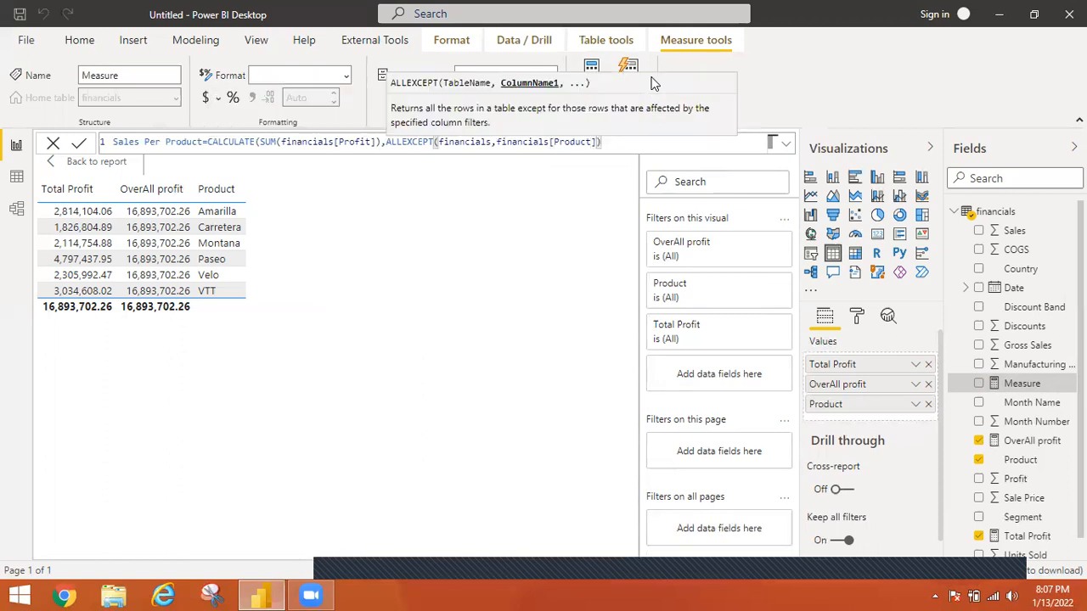
type(",")
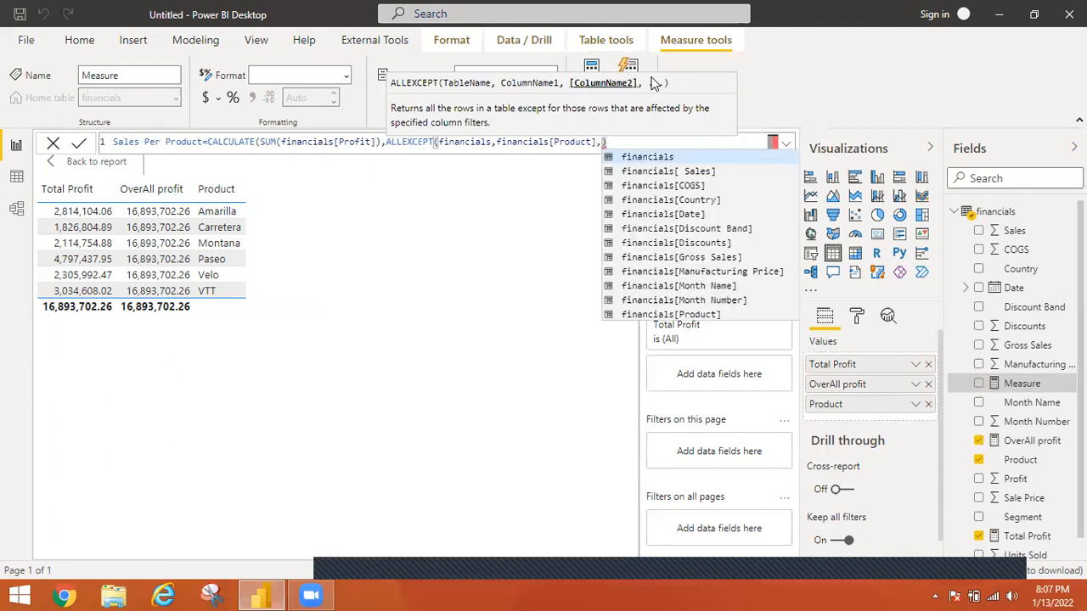
key("BackSpace")
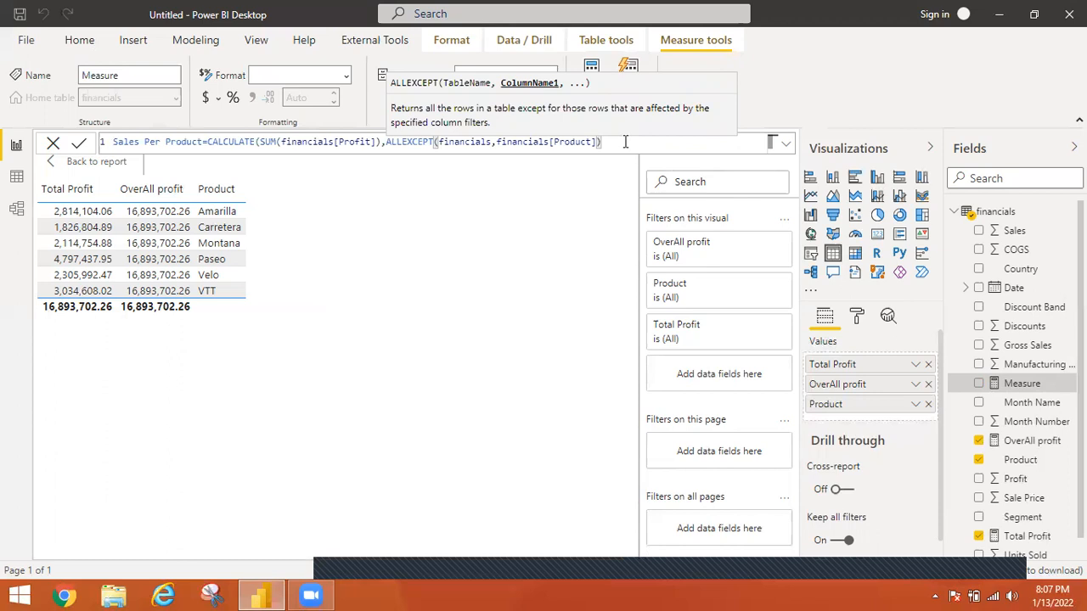
Close the CALCULATE function with its final parenthesis, and commit the Sales Per Product measure
left_click(625, 141)
type(")")
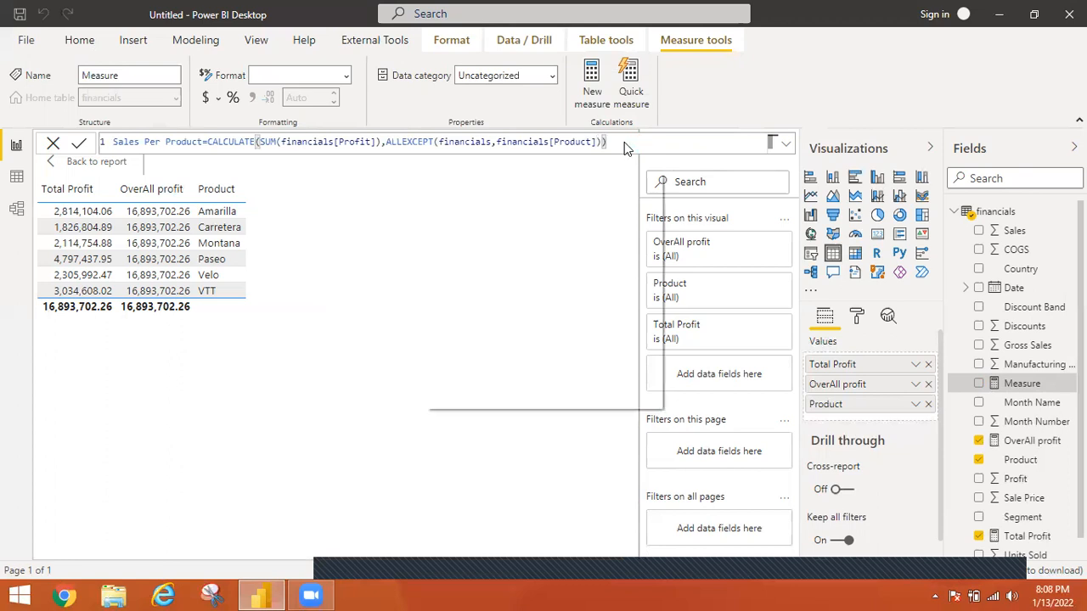
Take Product out of the table visual and add the Sales Per Product measure beside Total Profit and OverAll profit
left_click(928, 405)
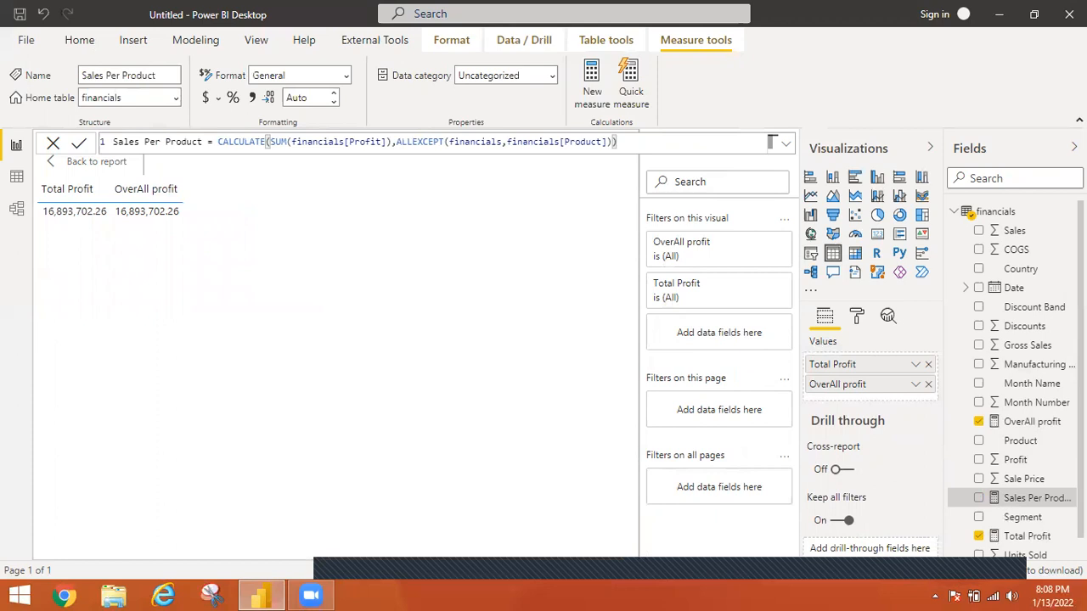
scroll(1012, 381, "down", 1)
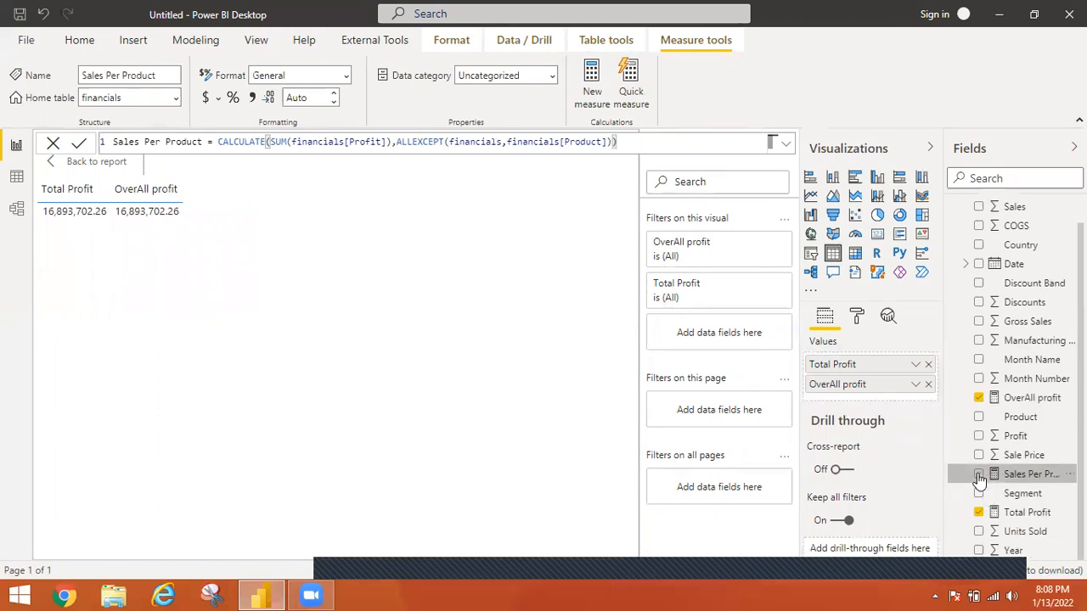
left_click(979, 475)
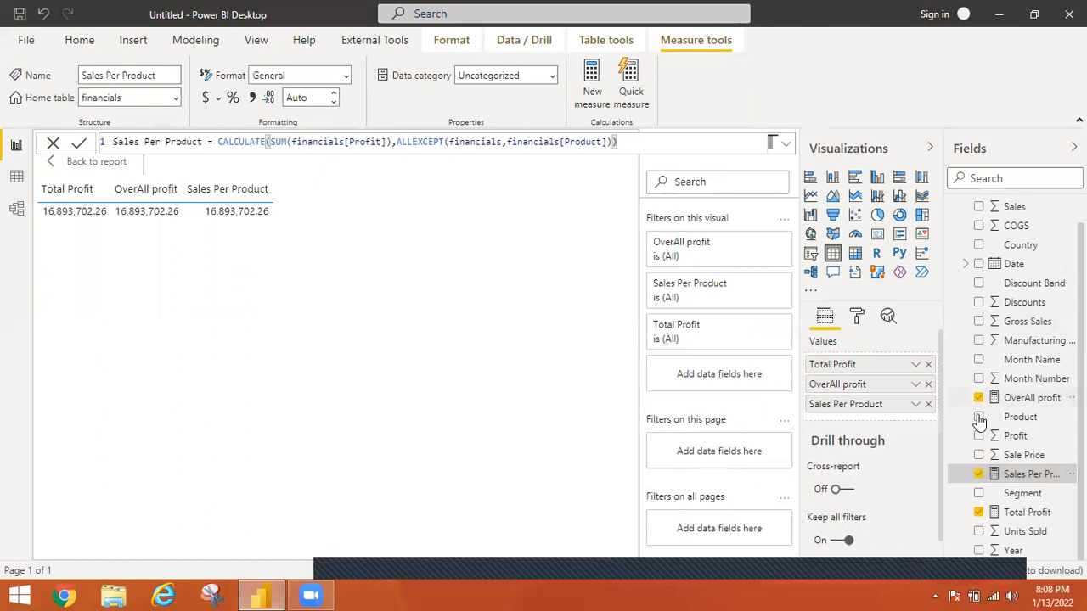
left_click(45, 194)
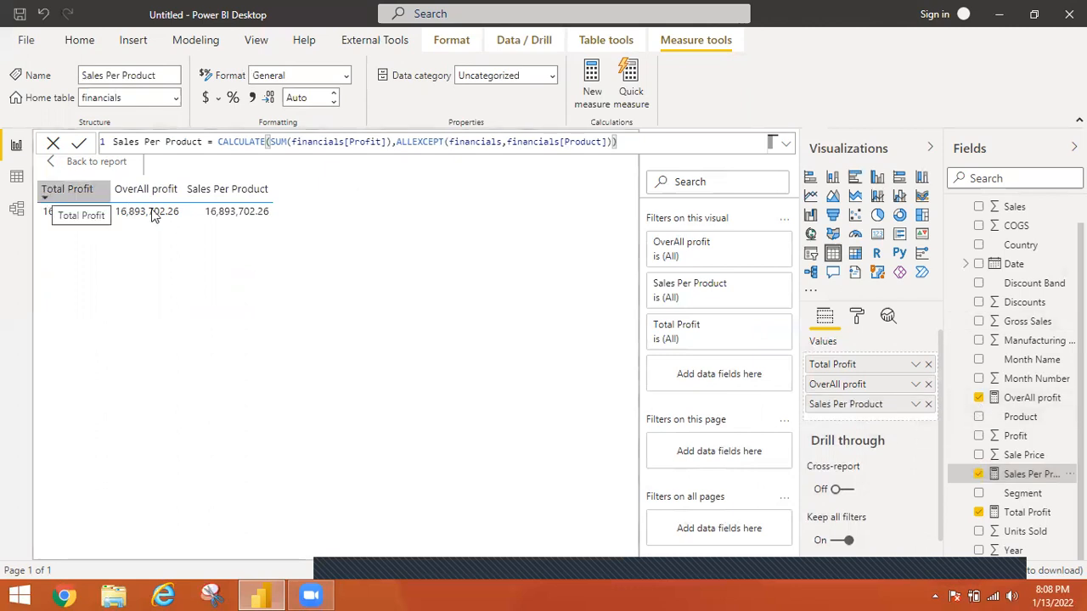
left_click(233, 198)
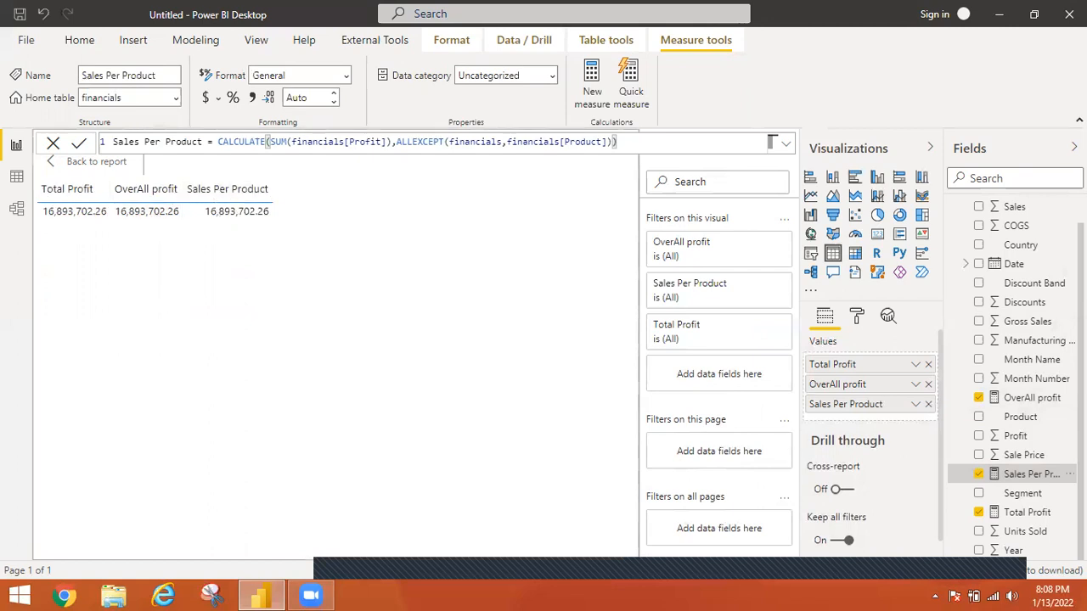
Add Product back to the table, and compare Total Profit, OverAll profit and Sales Per Product for each product
left_click(981, 420)
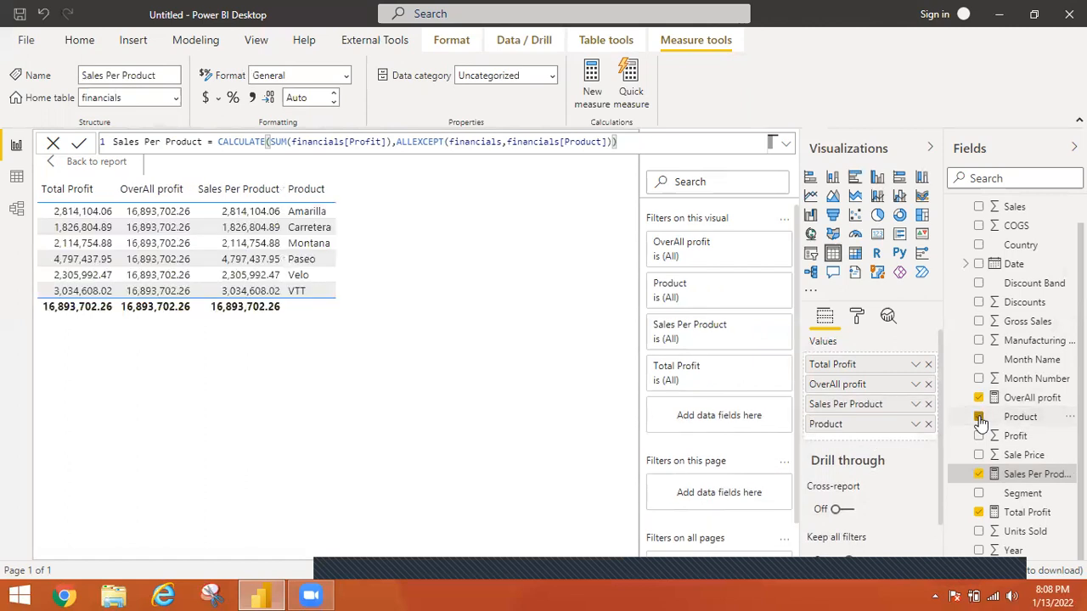
left_click(73, 214)
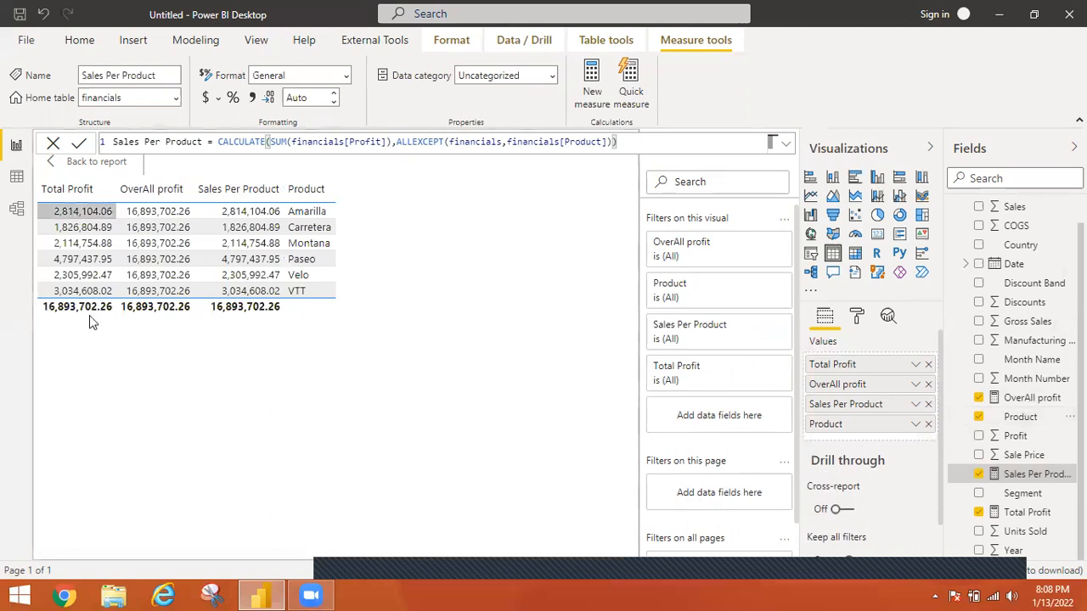
left_click(182, 211)
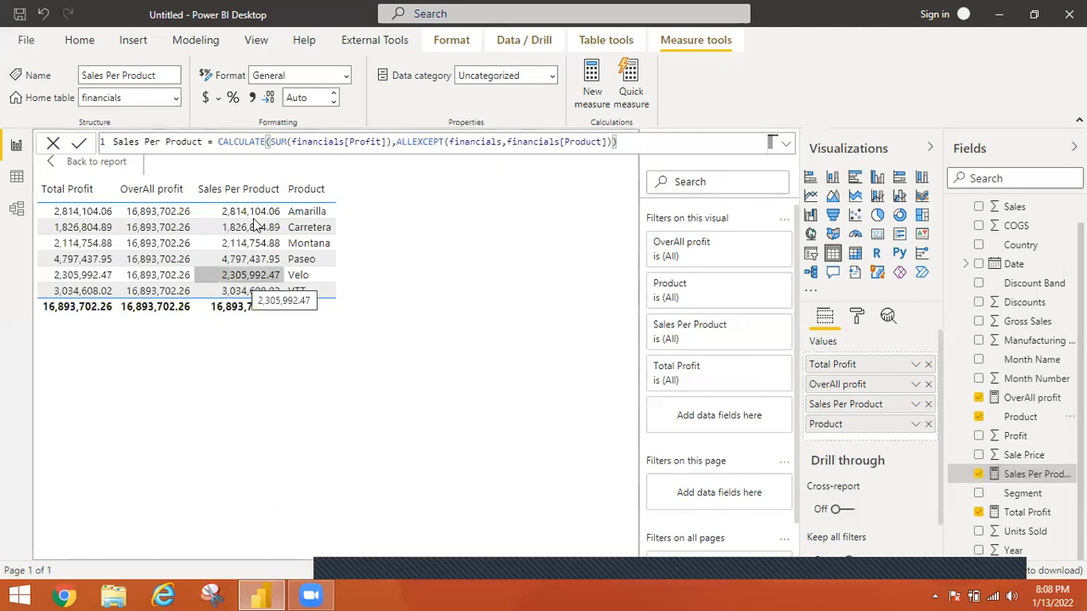
left_click(250, 190)
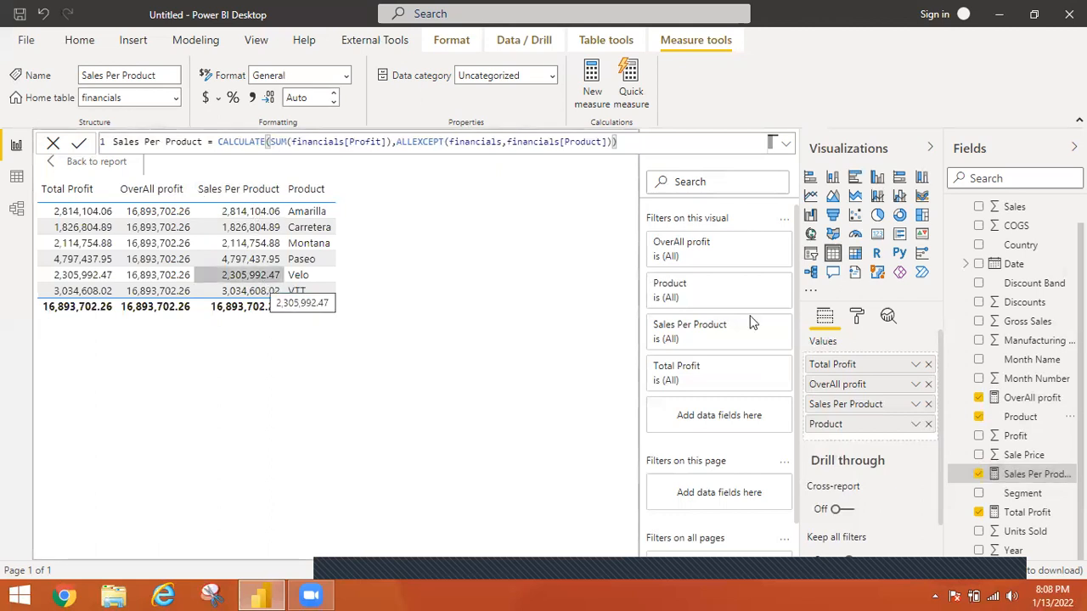
Break the three measures down by Discount Band as well, and take Discount Band out again
left_click(978, 284)
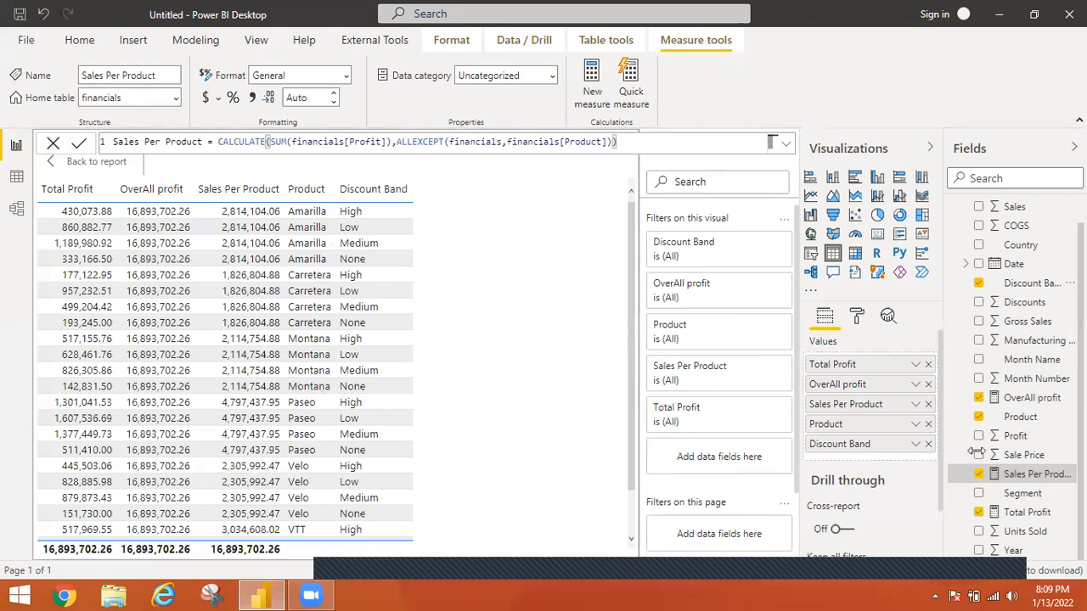
left_click(928, 445)
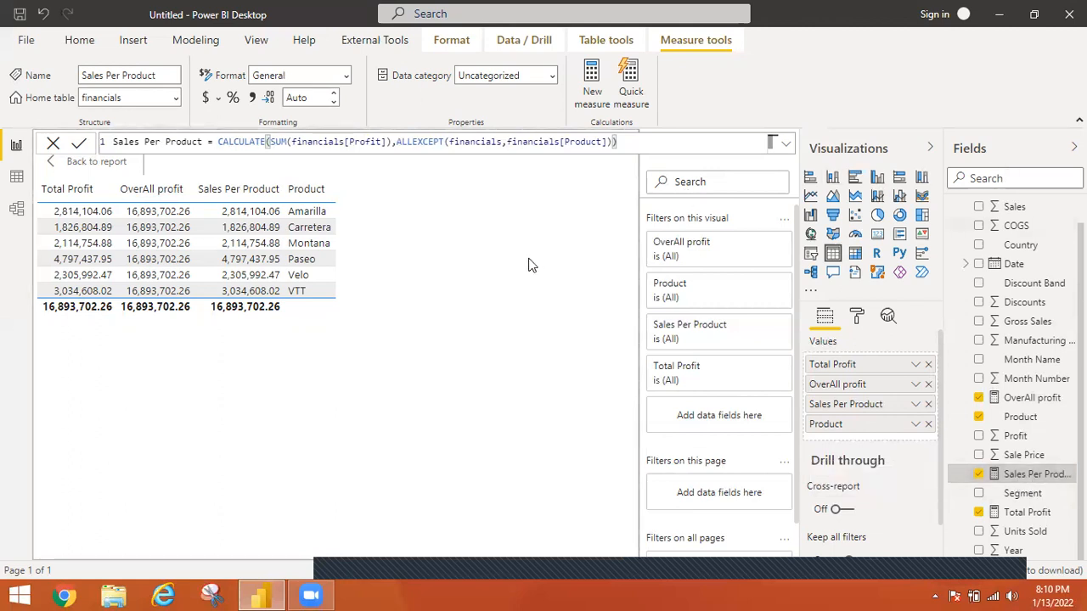
Start a new measure in the financials table named %sales per product
left_click(592, 78)
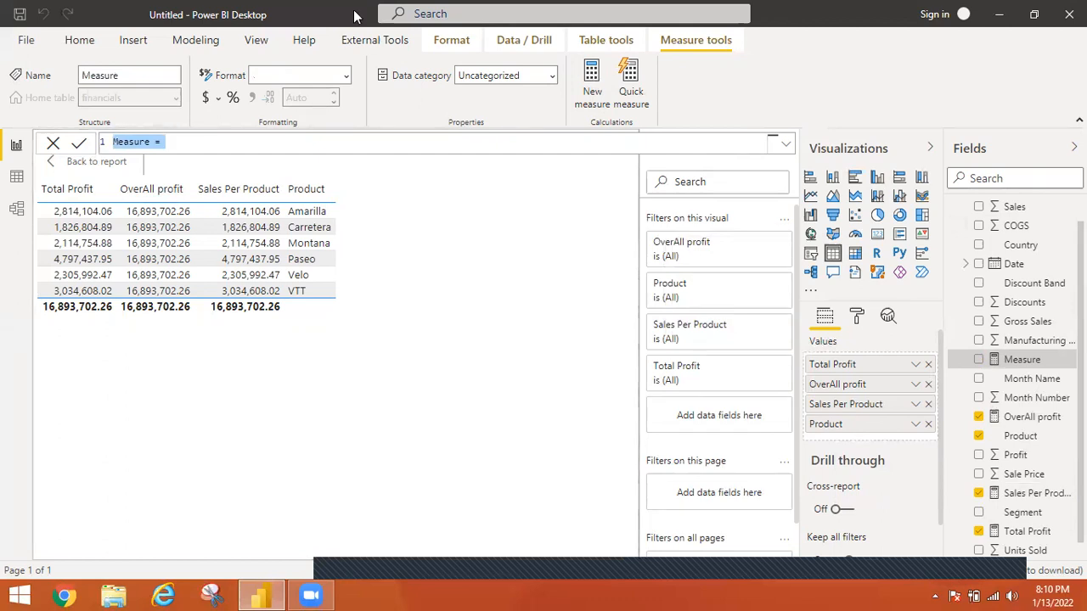
type("%sales")
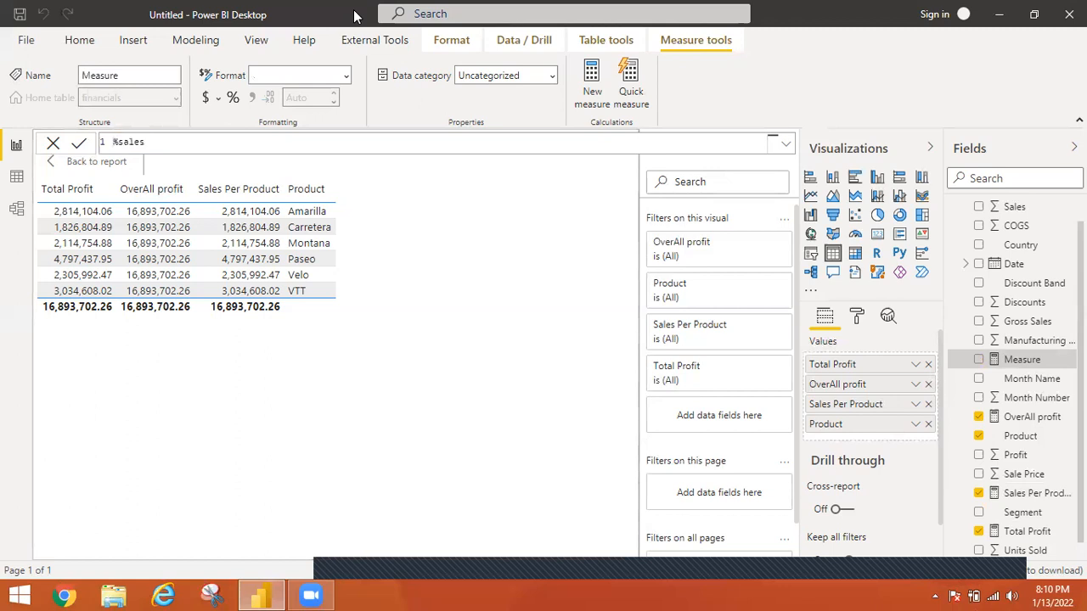
type(" per product=Total")
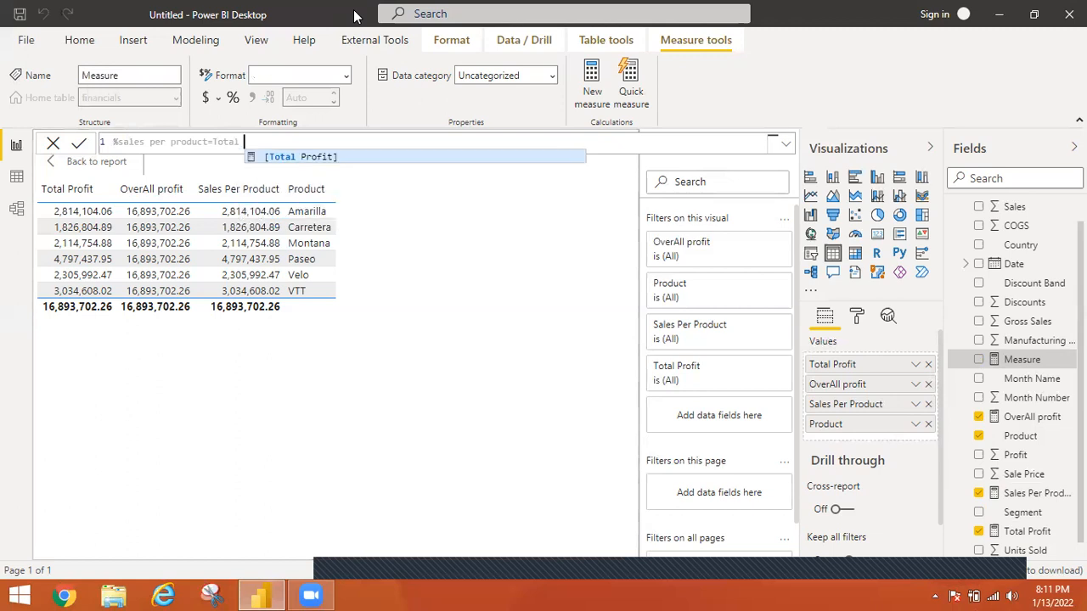
type(" pr")
Define the measure as [Total Profit] divided by [OverAll profit] and commit it
key("Tab")
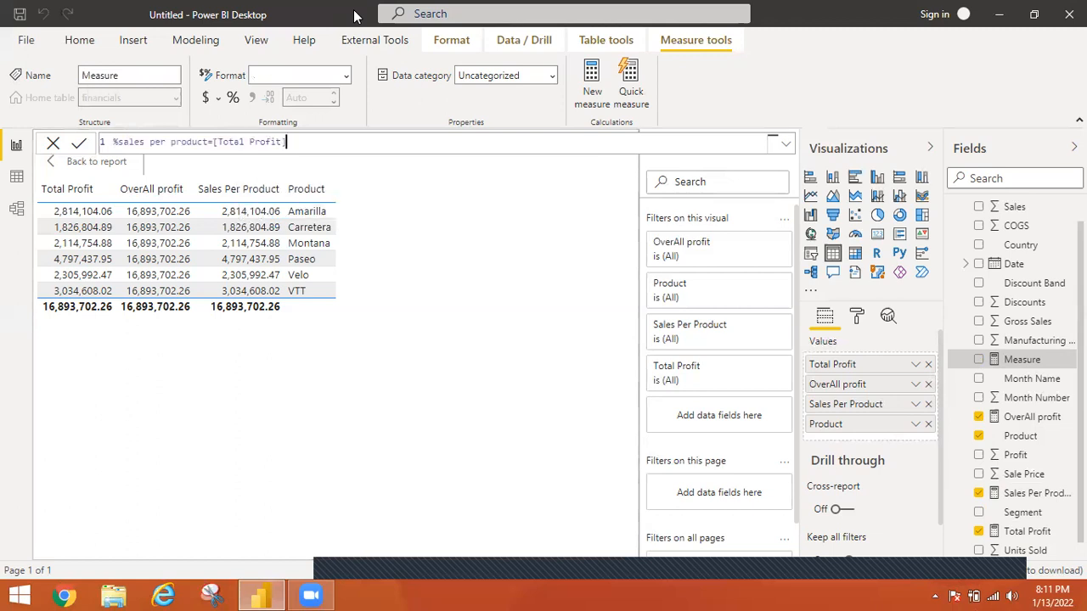
type("/over")
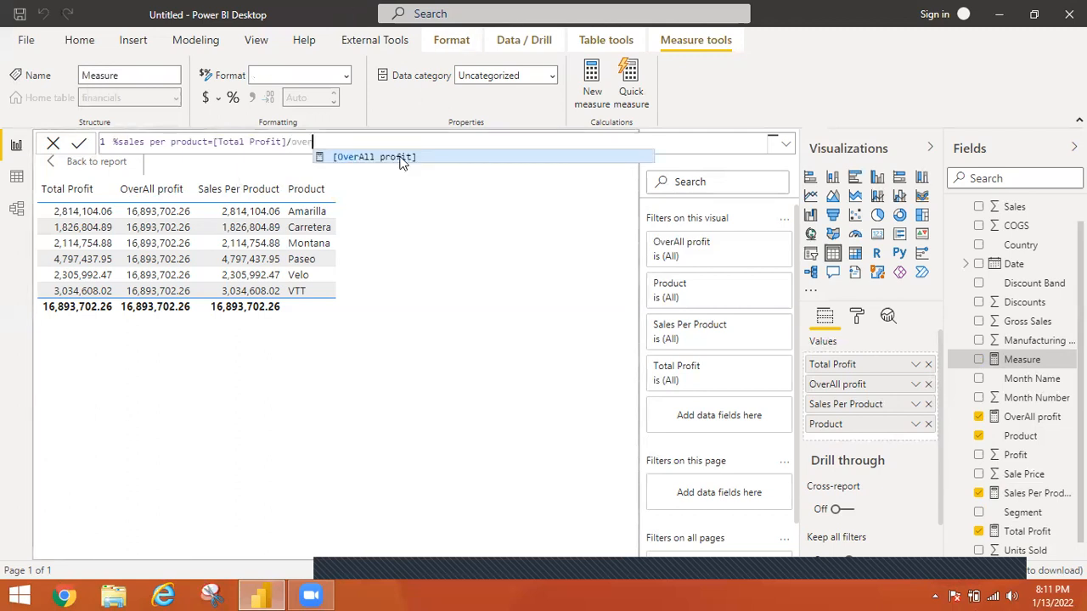
key("Tab")
key("Return")
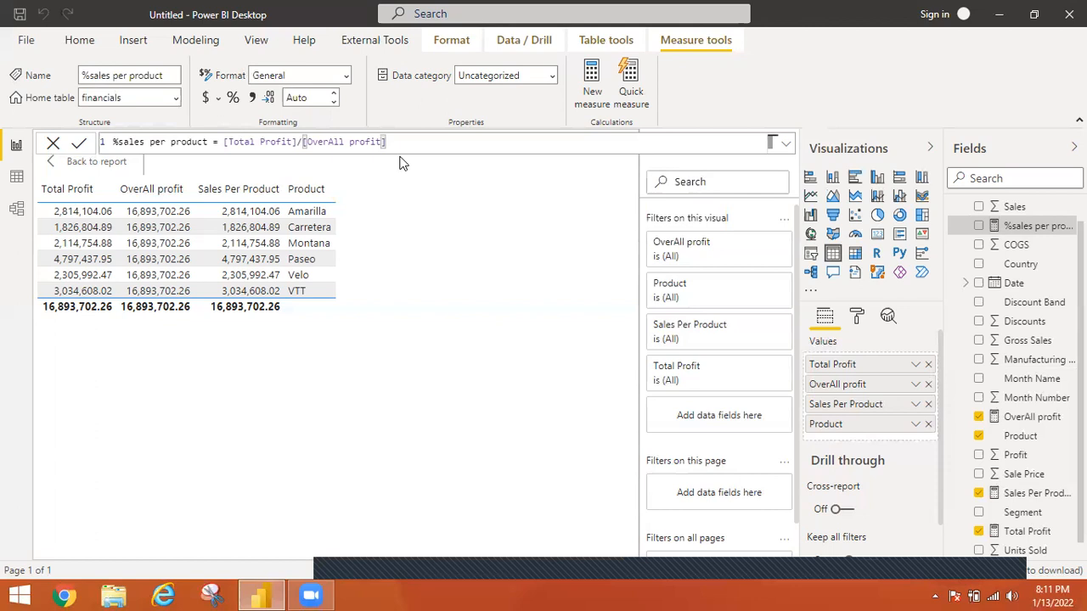
Add %sales per product to the table visual formatted as a percentage, and try a breakdown by Country
left_click(980, 227)
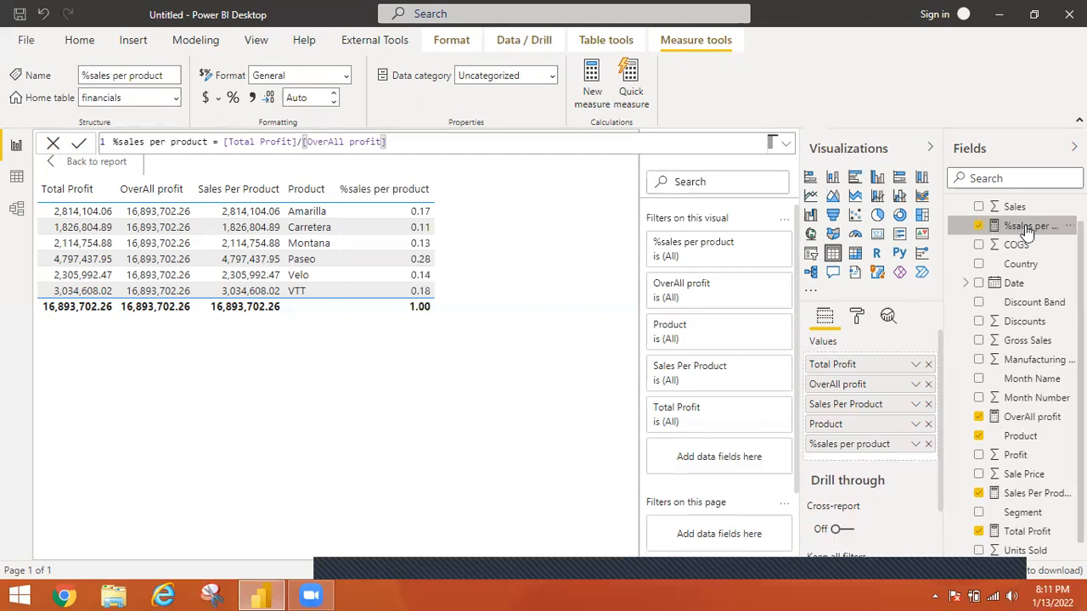
left_click(233, 102)
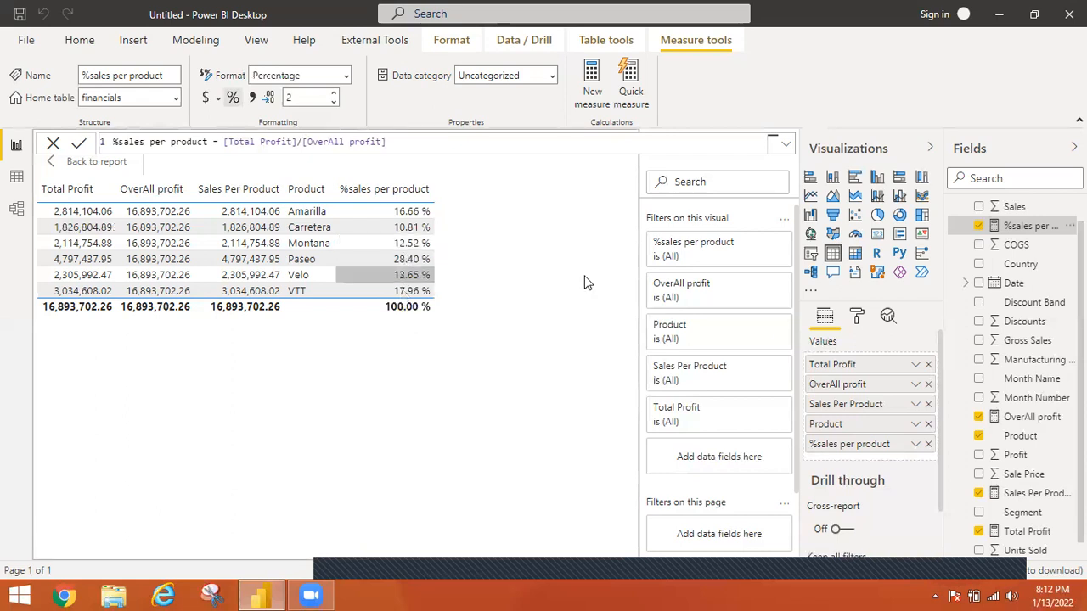
left_click(979, 265)
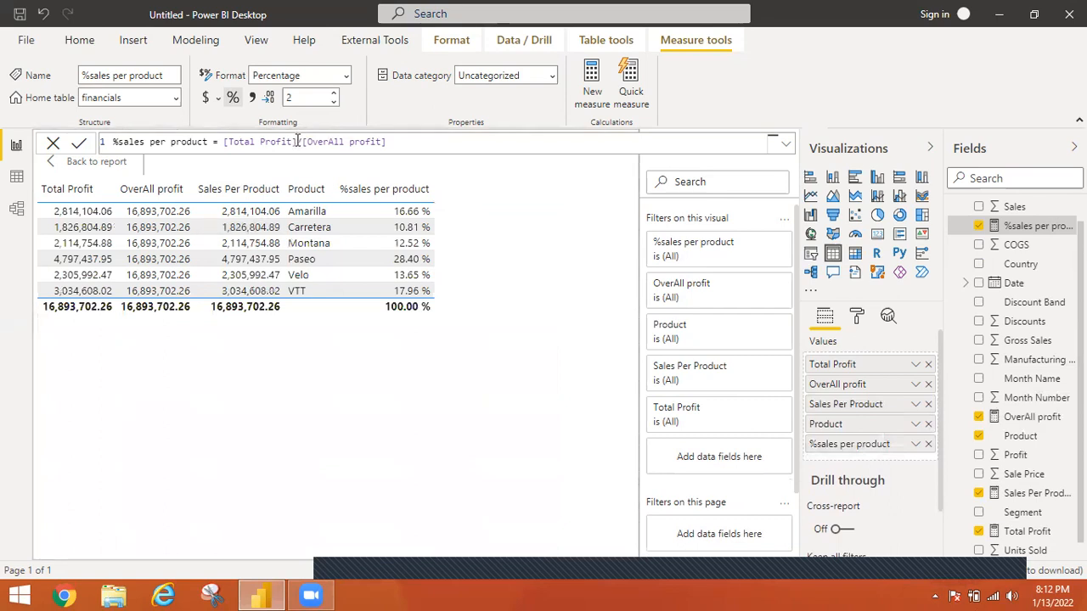
Replace [Total Profit] with [Sales Per Product] as the numerator in the %sales per product formula and commit it
left_click_drag(297, 141, 223, 142)
type("sal")
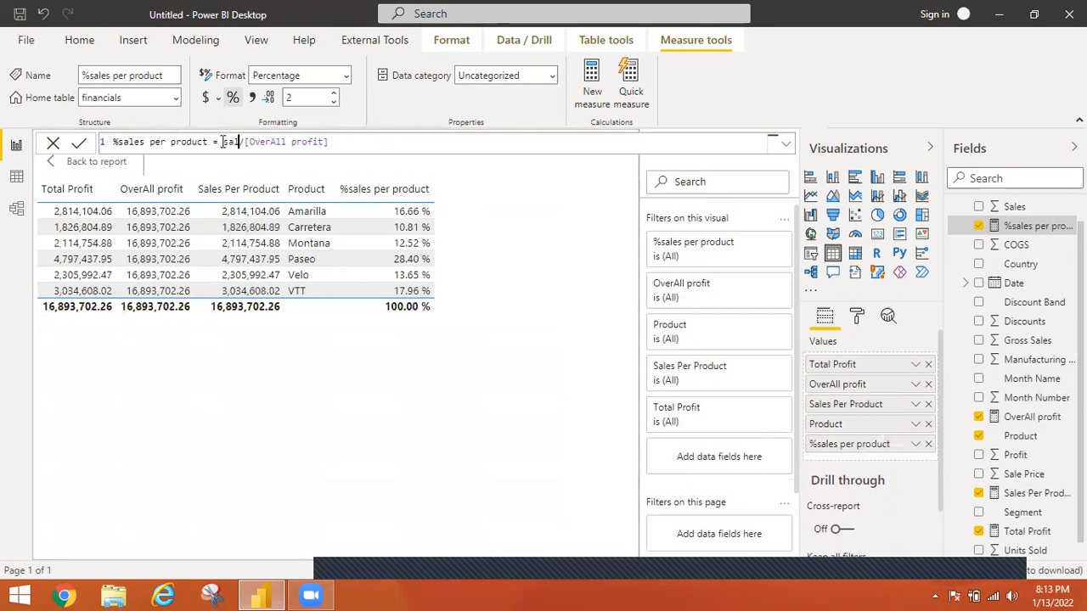
type("e")
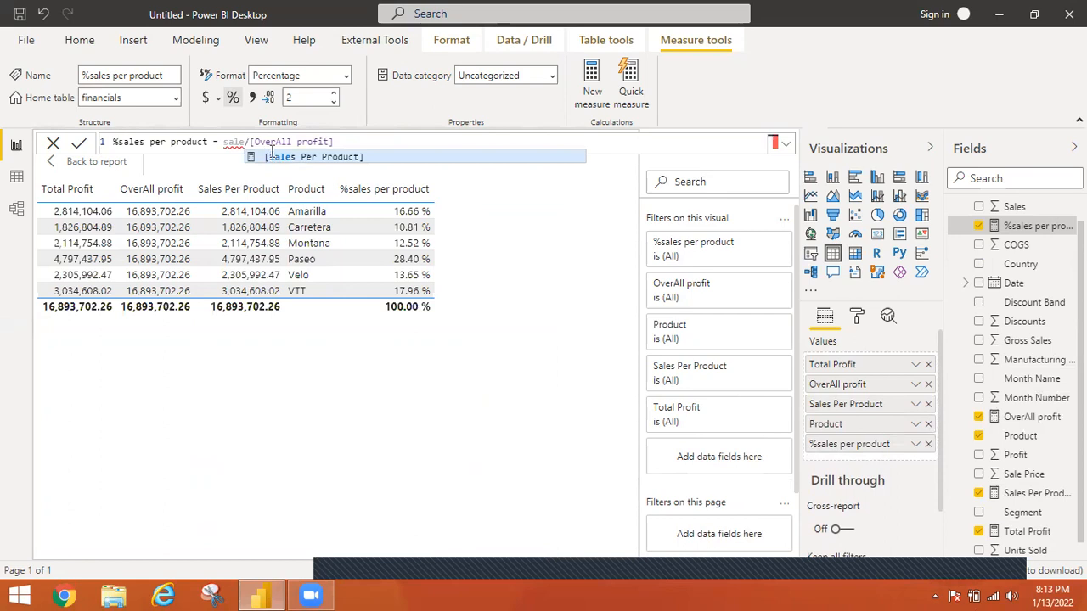
left_click(272, 155)
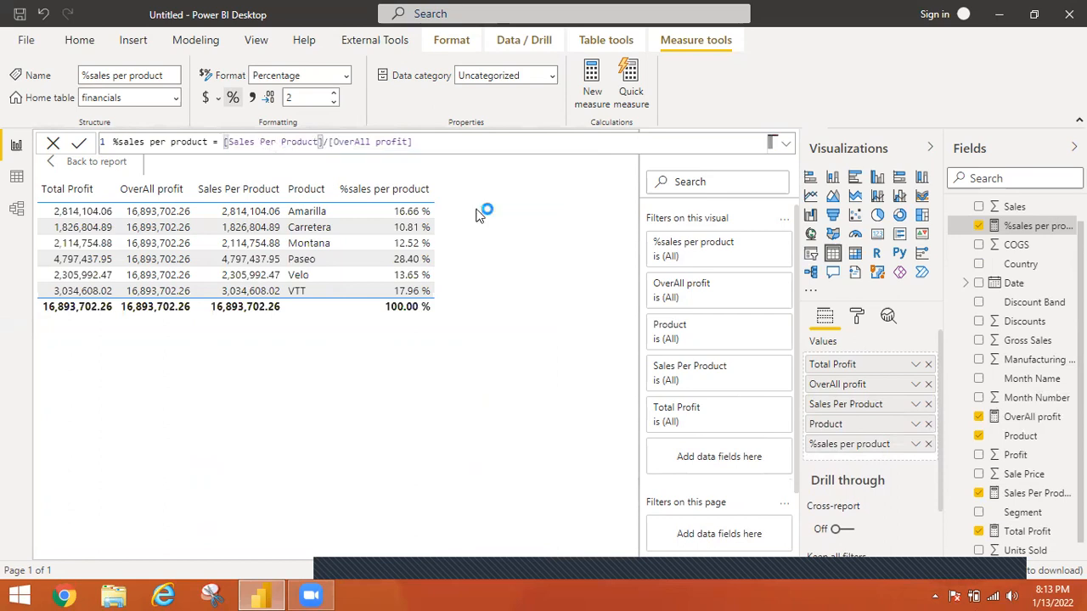
key("Return")
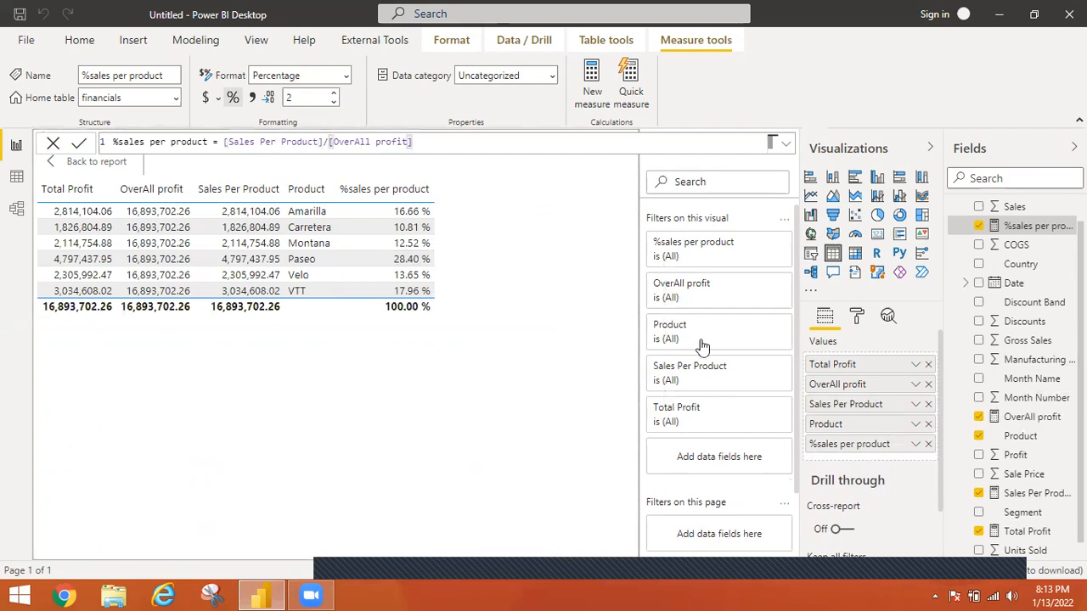
Break the table down by Country, review the percentages for each product and country, and take Country out again
left_click(979, 265)
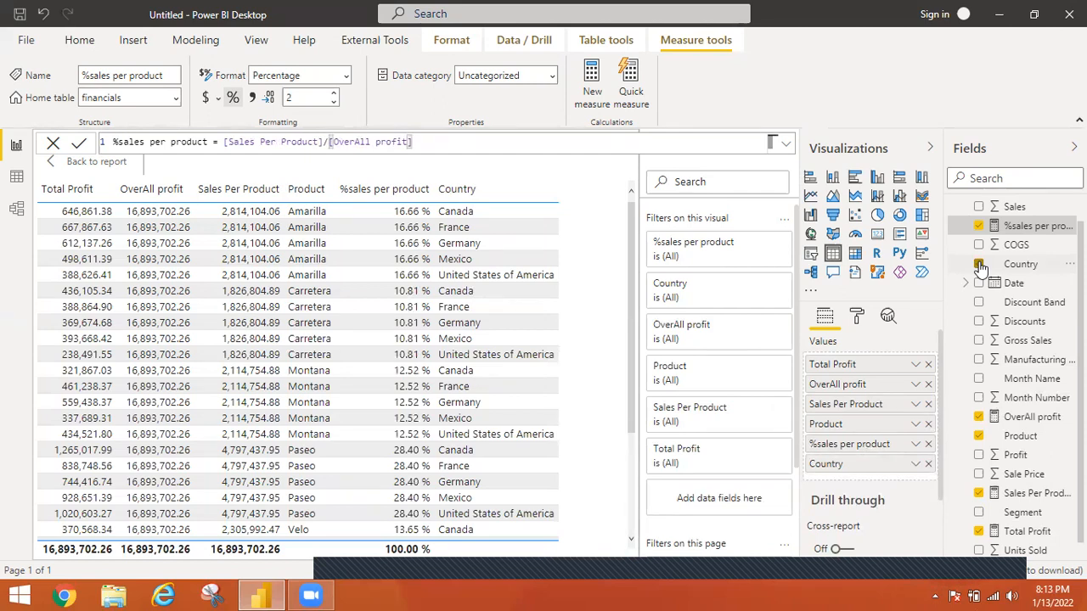
left_click(552, 515)
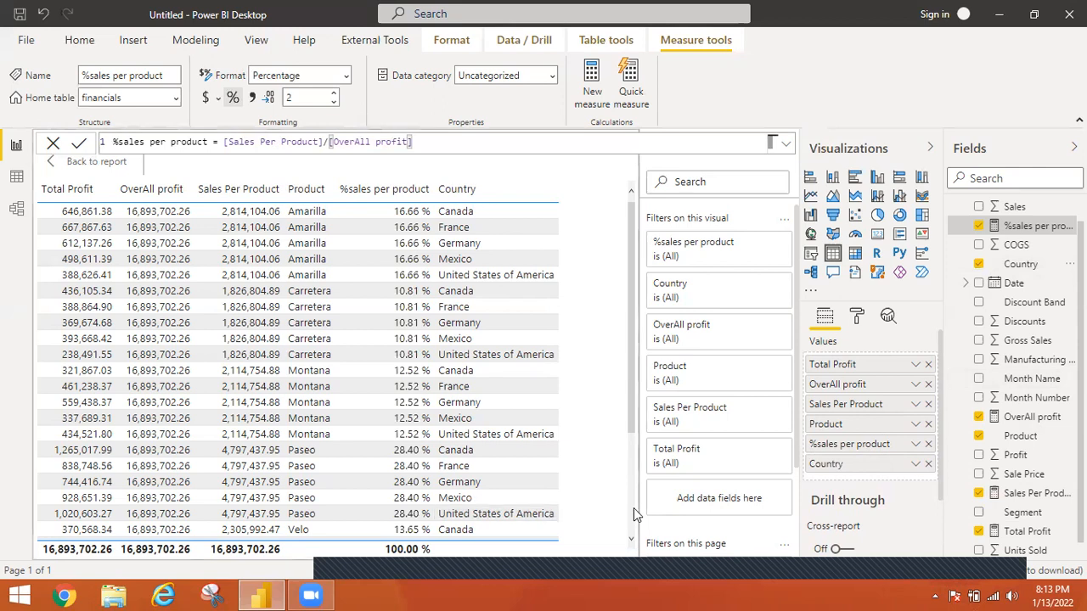
scroll(633, 507, "down", 3)
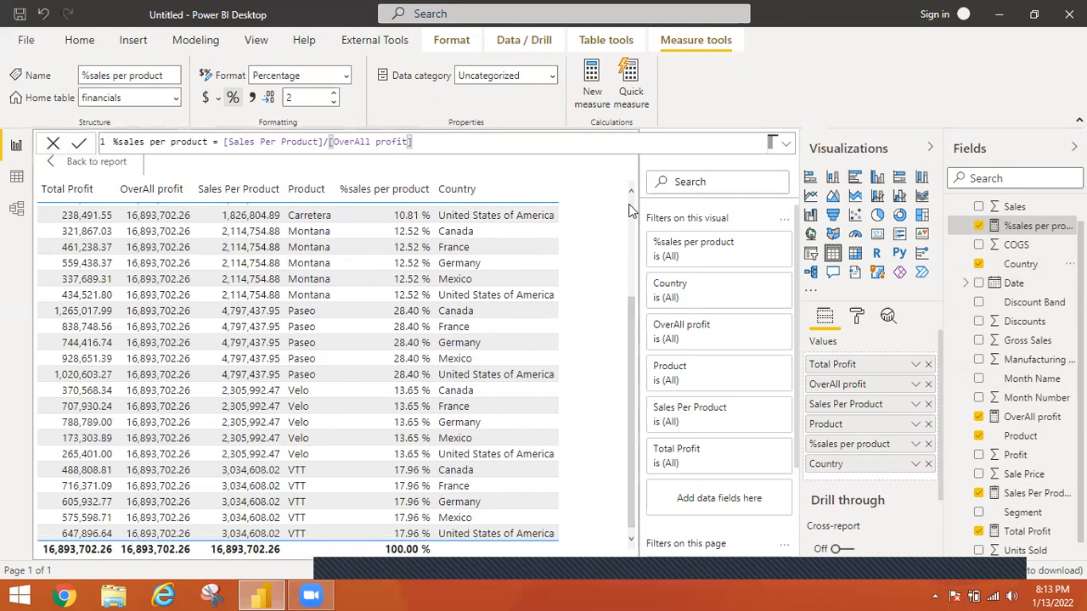
scroll(630, 211, "up", 3)
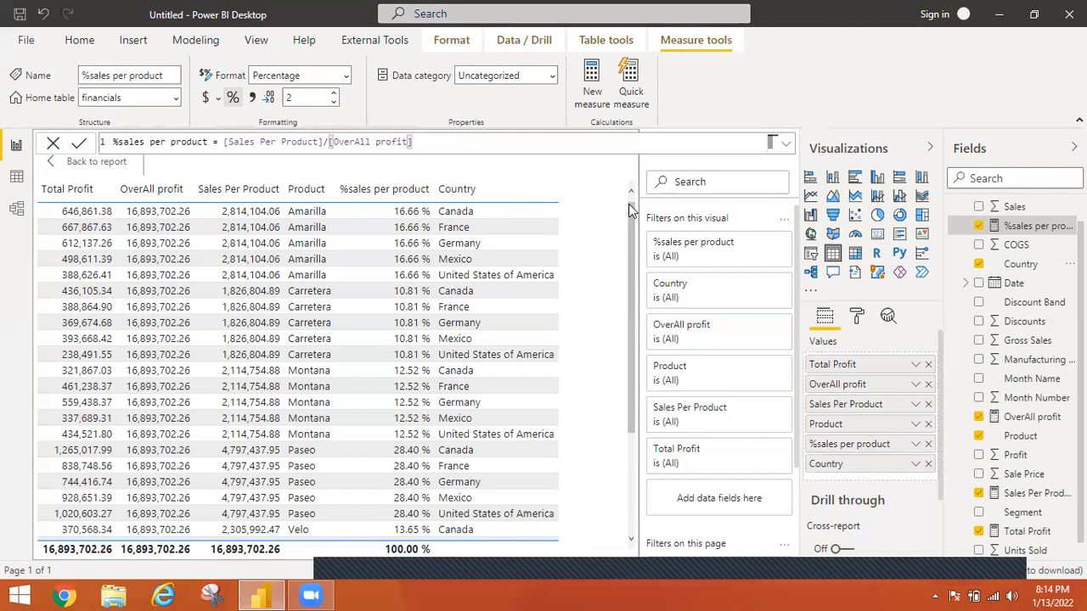
left_click(928, 464)
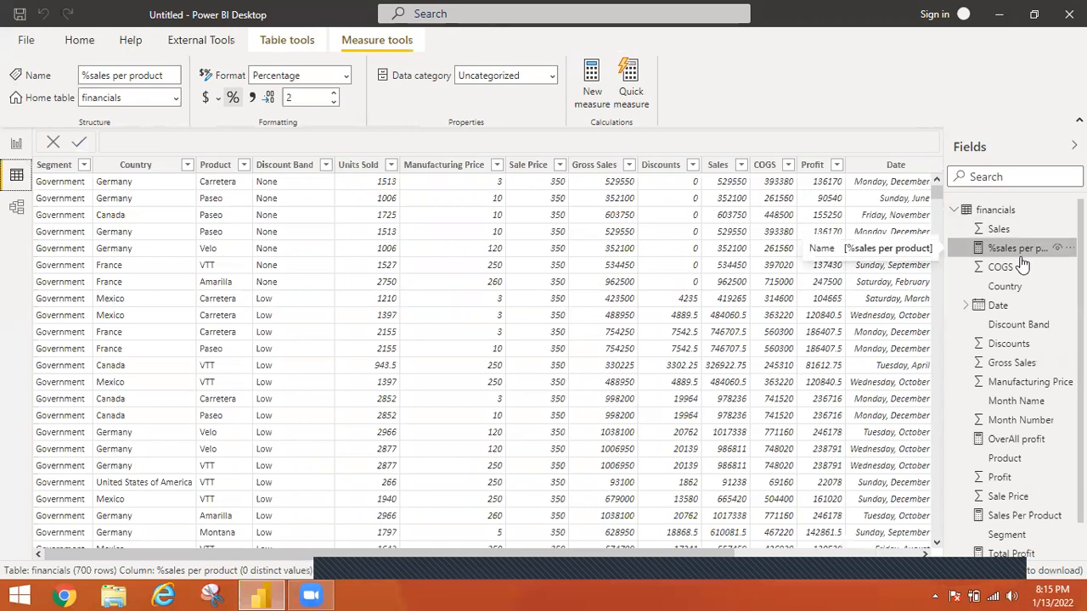
Look over the financials table's data rows, and return to the report view
left_click(906, 557)
left_click_drag(906, 558, 499, 492)
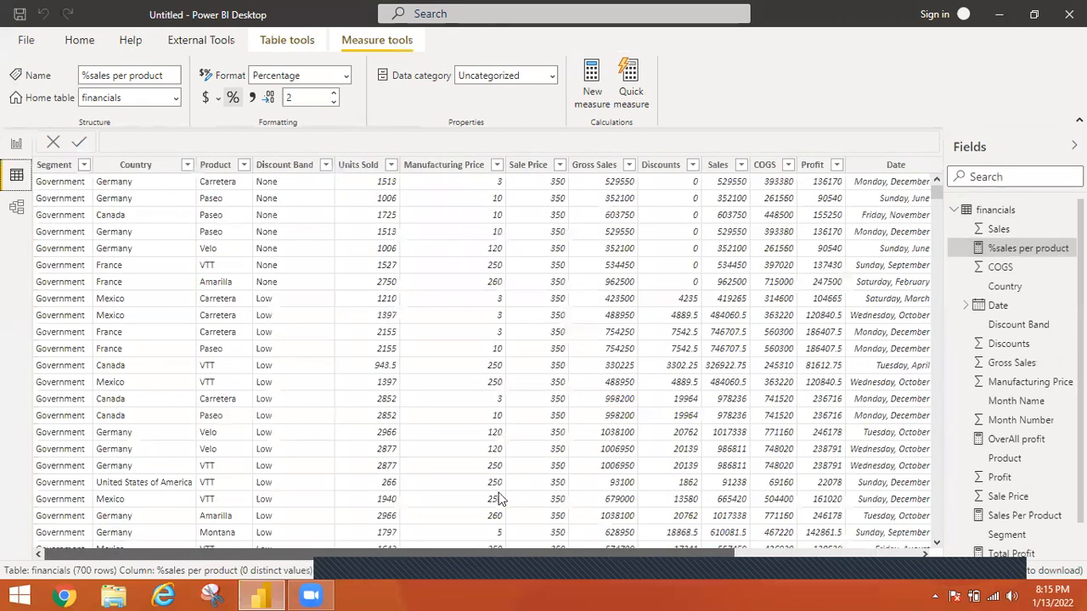
left_click(16, 146)
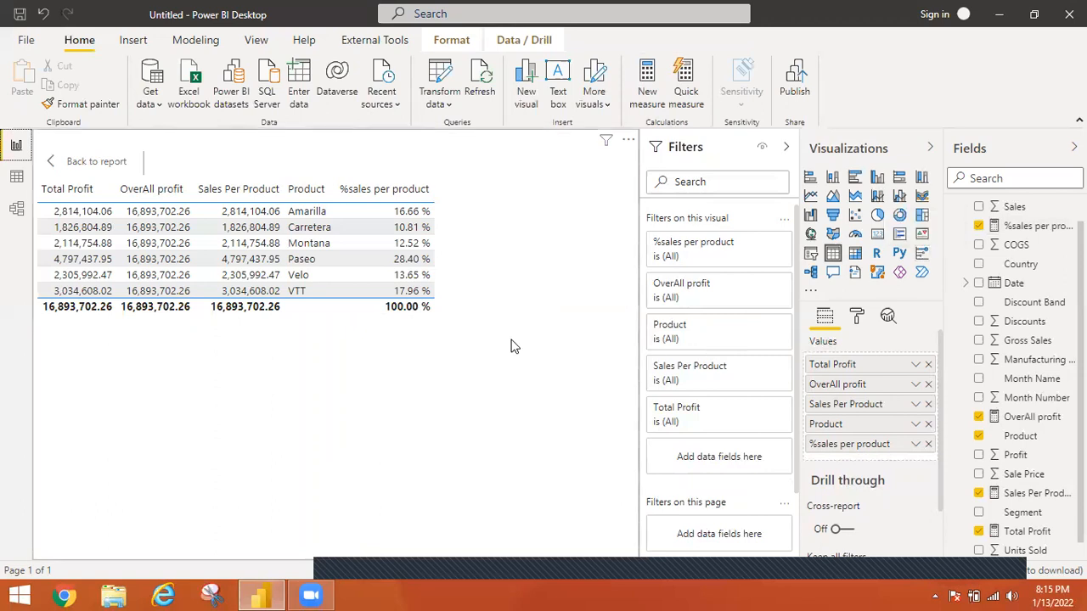
Leave the focused table and build an enlarged clustered column chart of %sales per product by Product on the report page
left_click(53, 162)
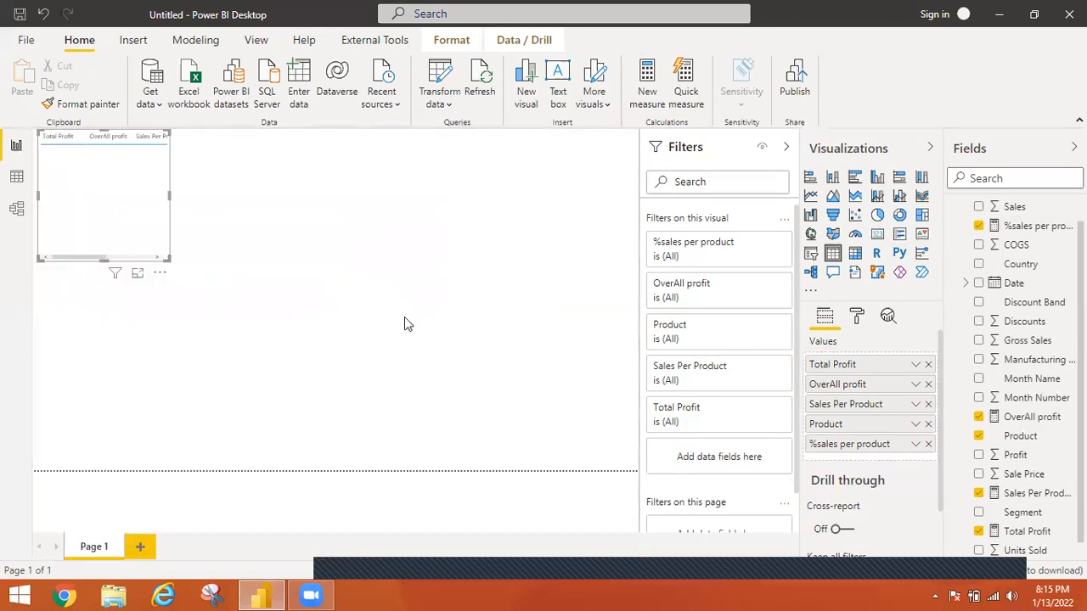
left_click(955, 246)
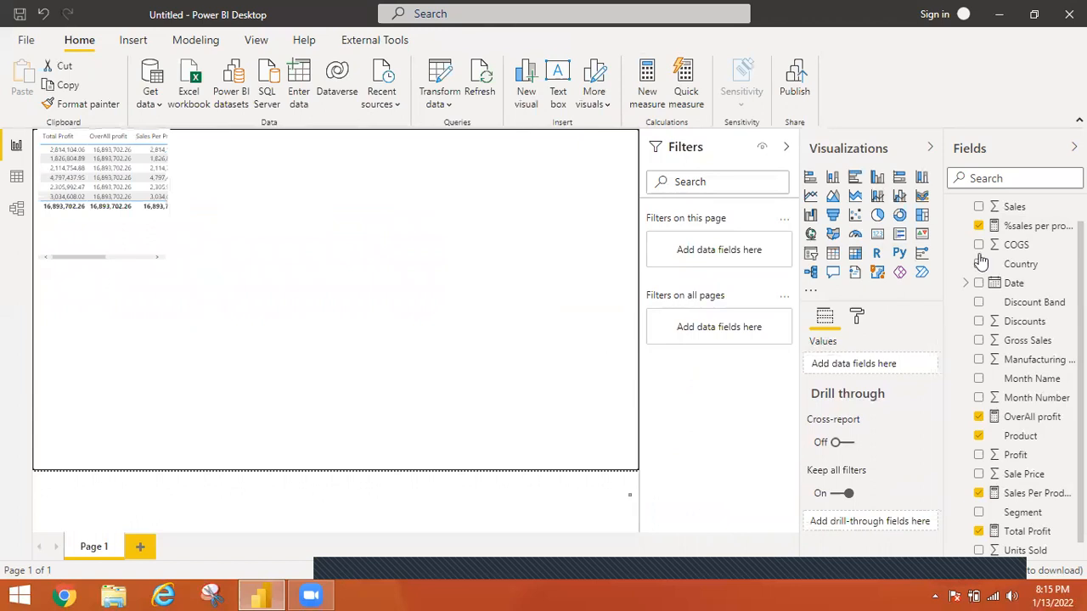
left_click(878, 178)
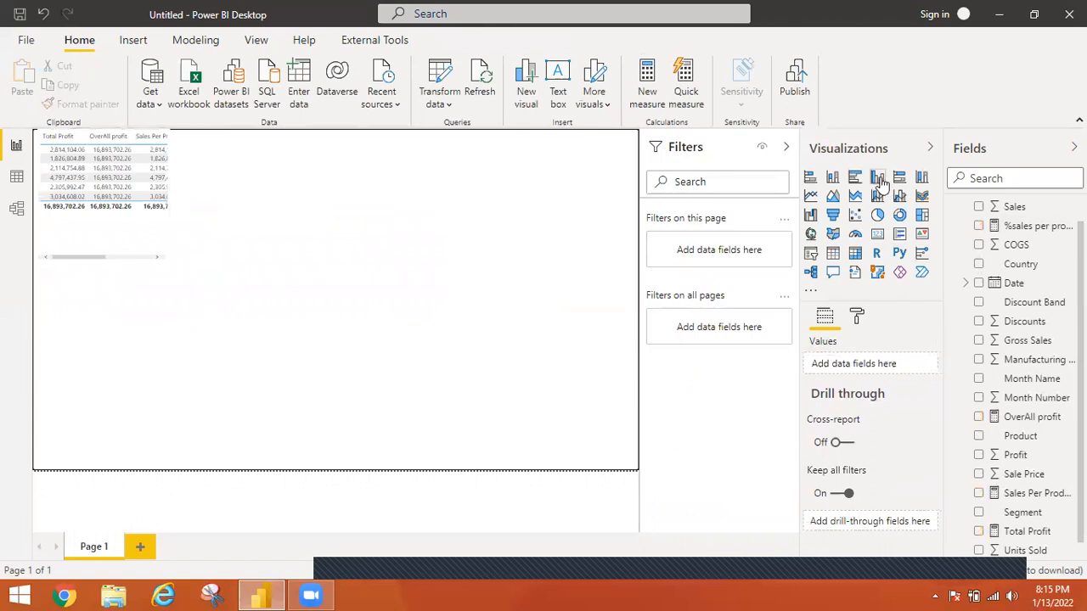
left_click(979, 226)
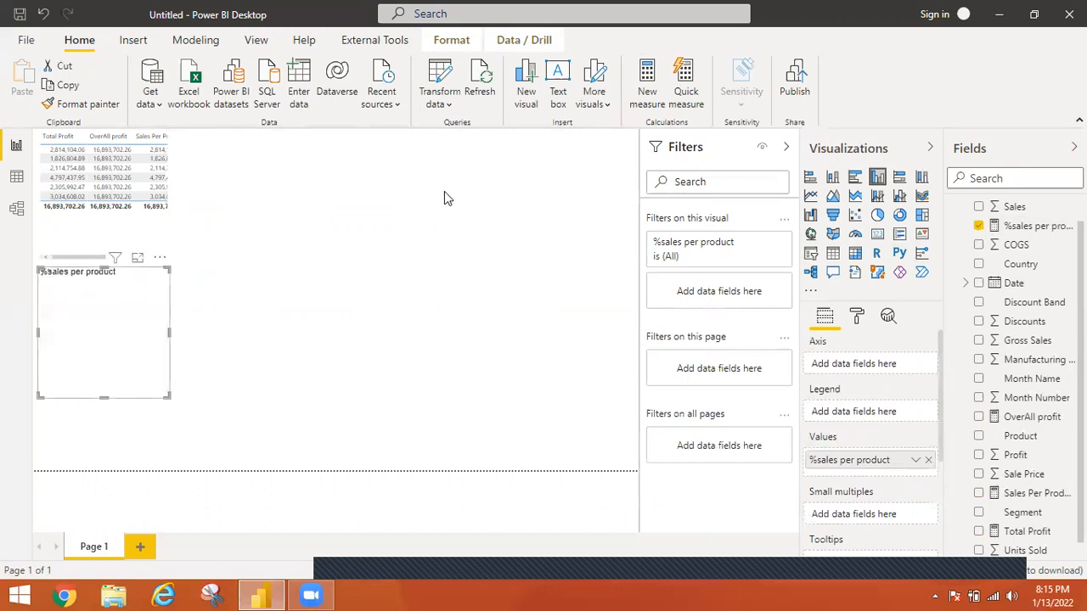
left_click(979, 437)
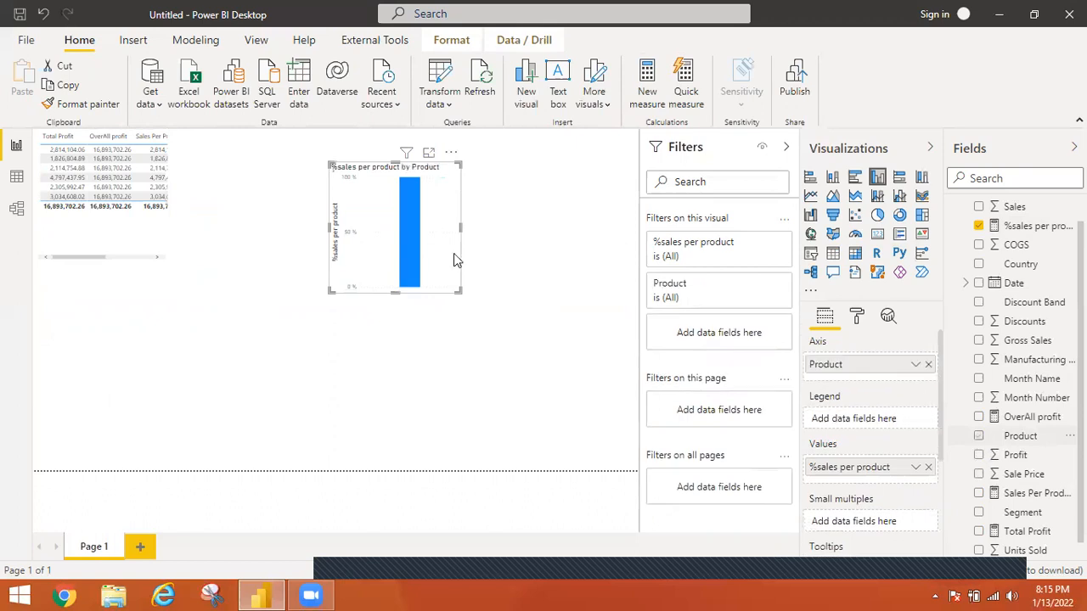
left_click_drag(566, 388, 628, 445)
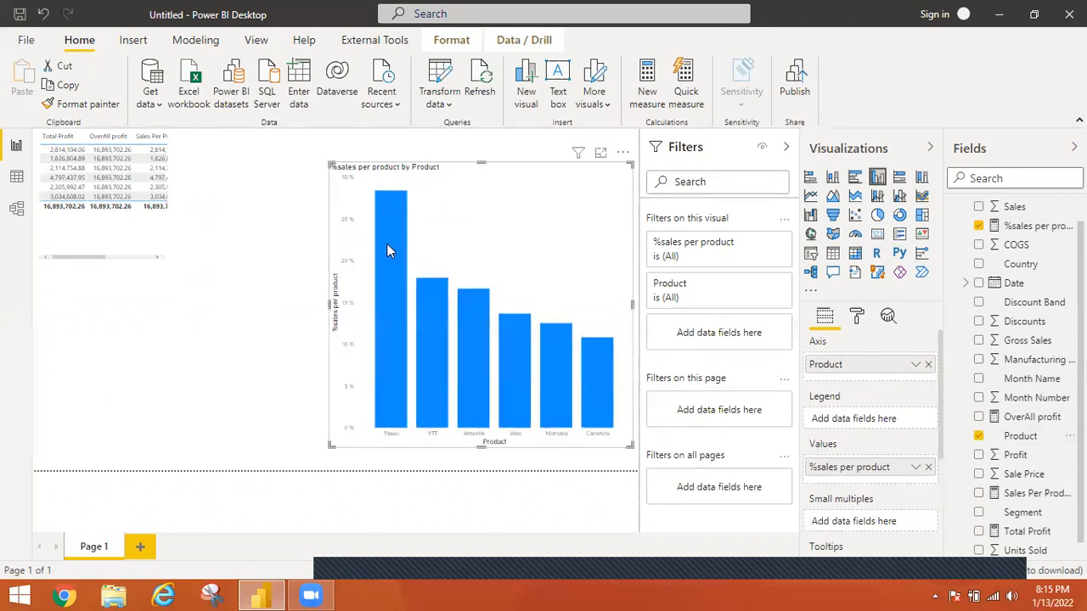
Inspect the percentage of individual product columns in the chart, and view the field options of its %sales per product value
mouse_move(390, 252)
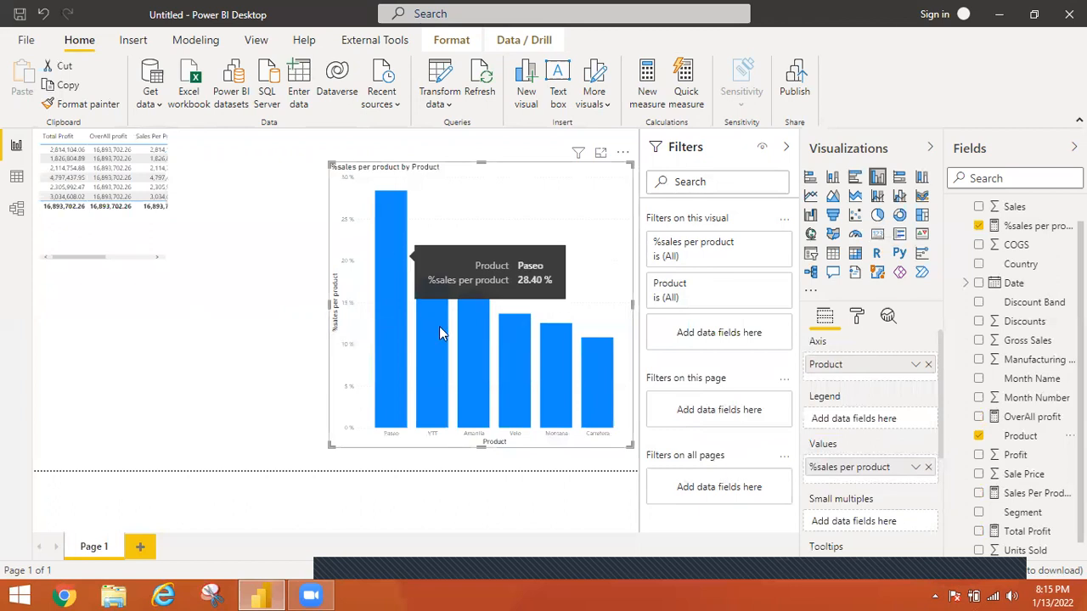
mouse_move(468, 363)
mouse_move(523, 398)
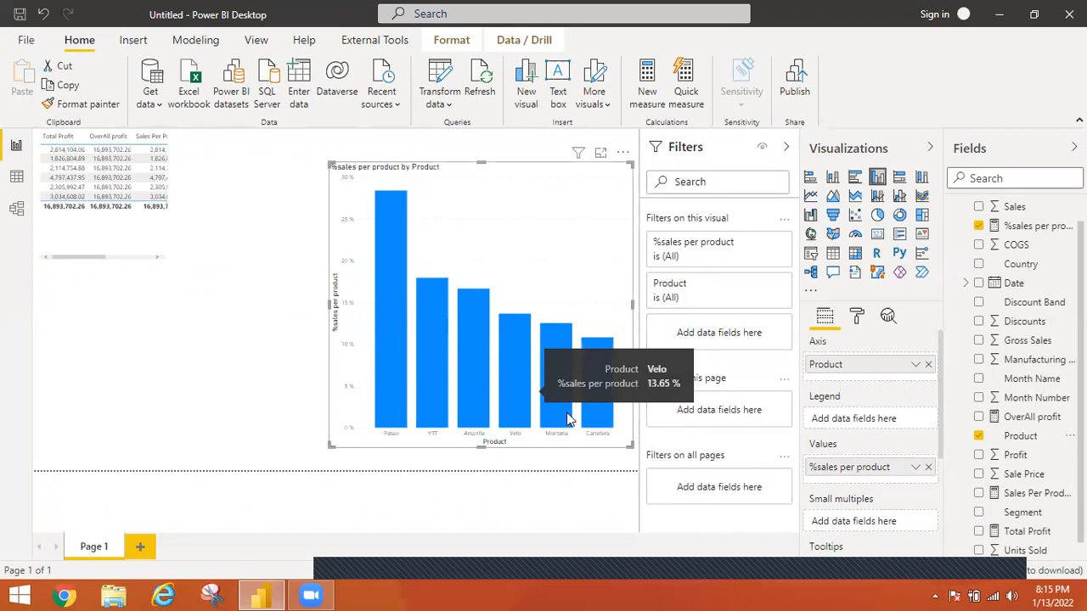
mouse_move(589, 408)
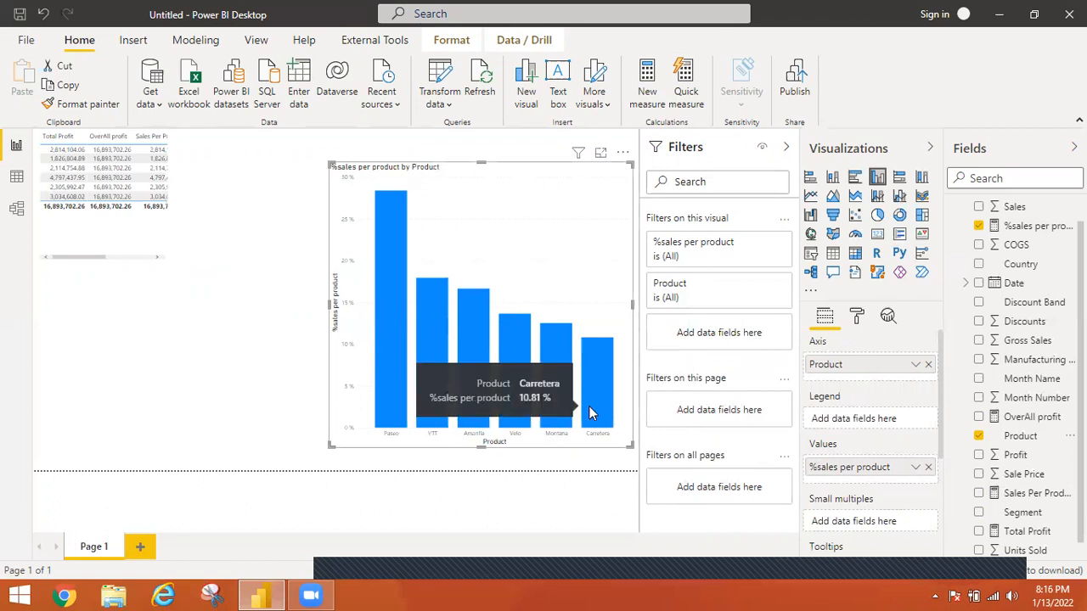
mouse_move(490, 329)
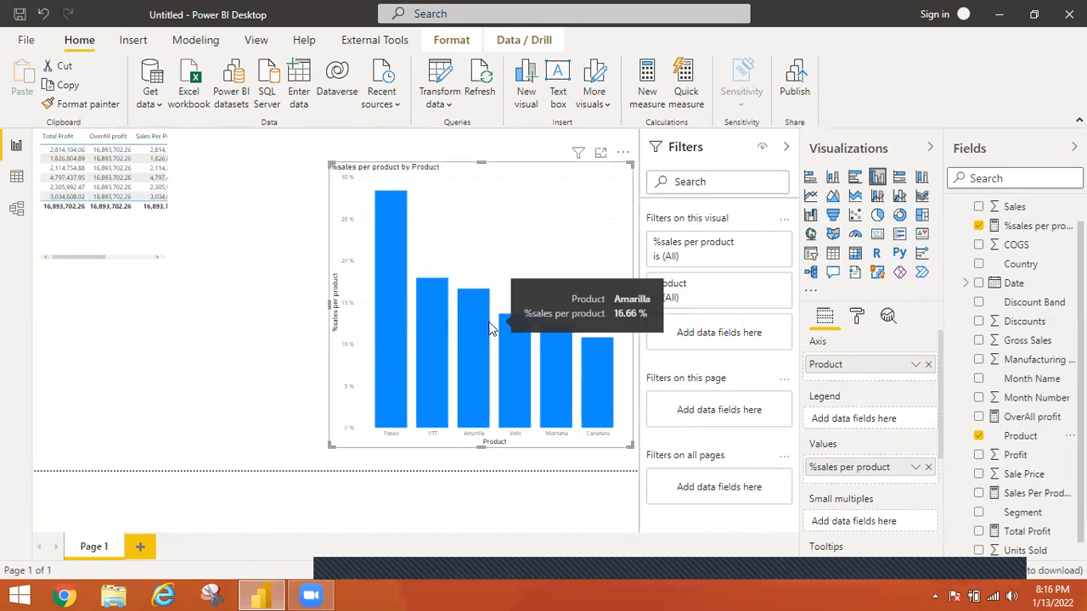
left_click(916, 469)
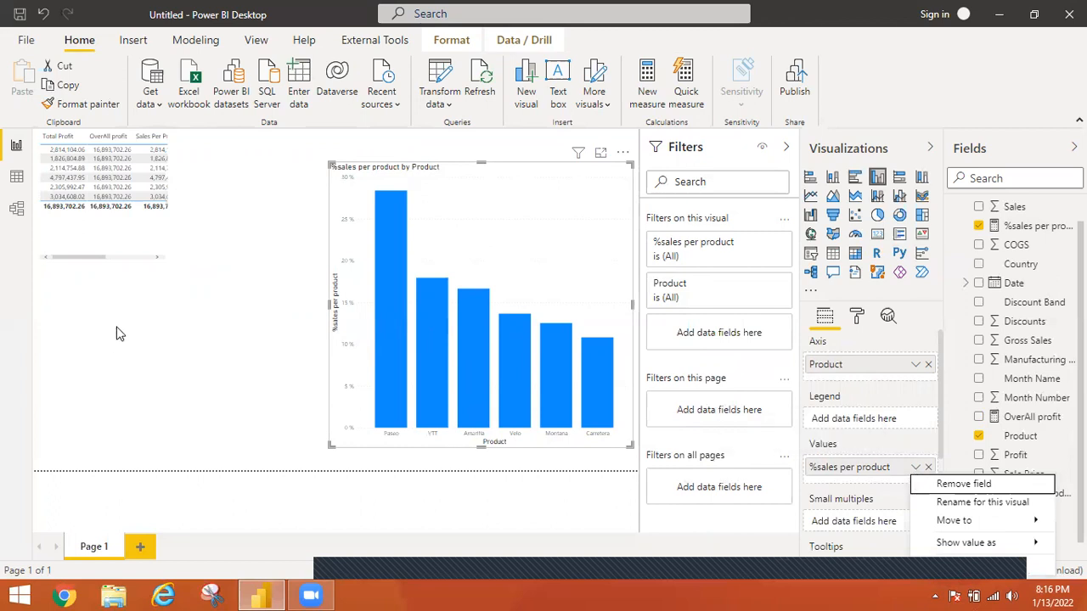
left_click(180, 223)
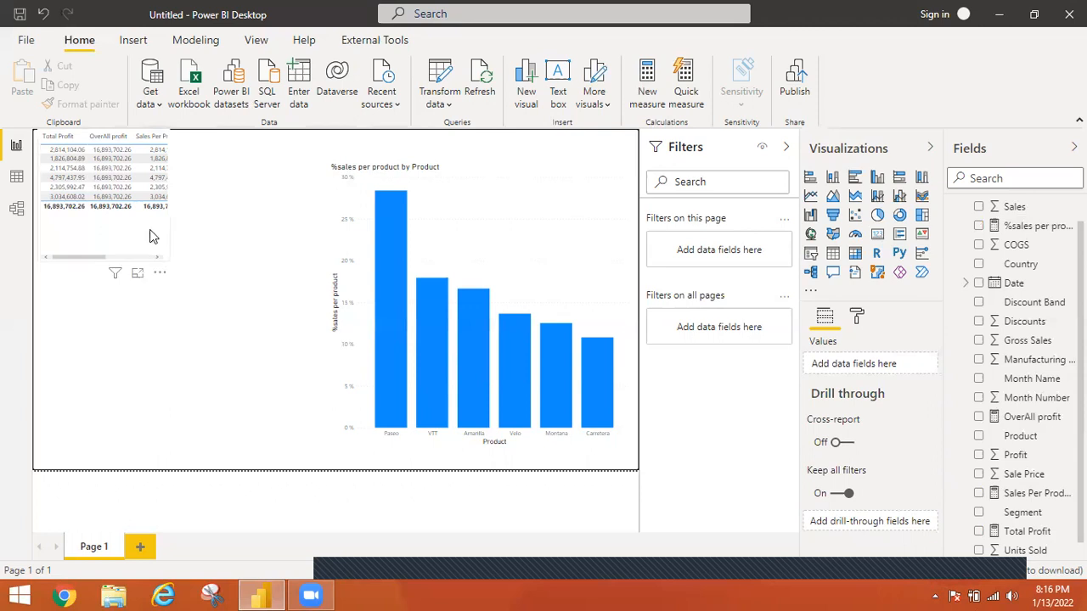
Add a second page to the report and collapse the Filters pane
left_click(150, 237)
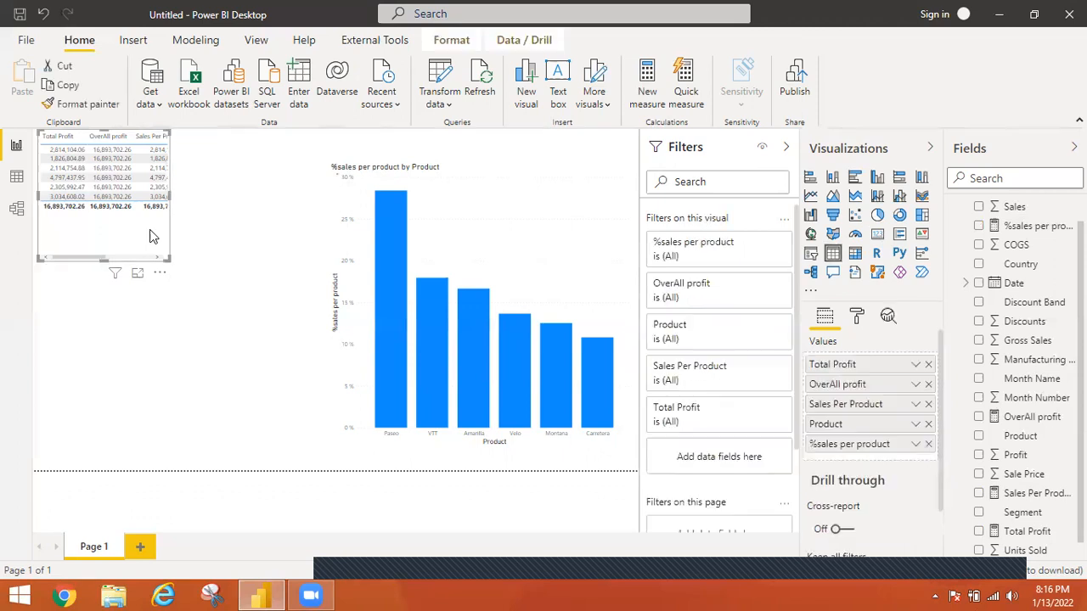
left_click(142, 548)
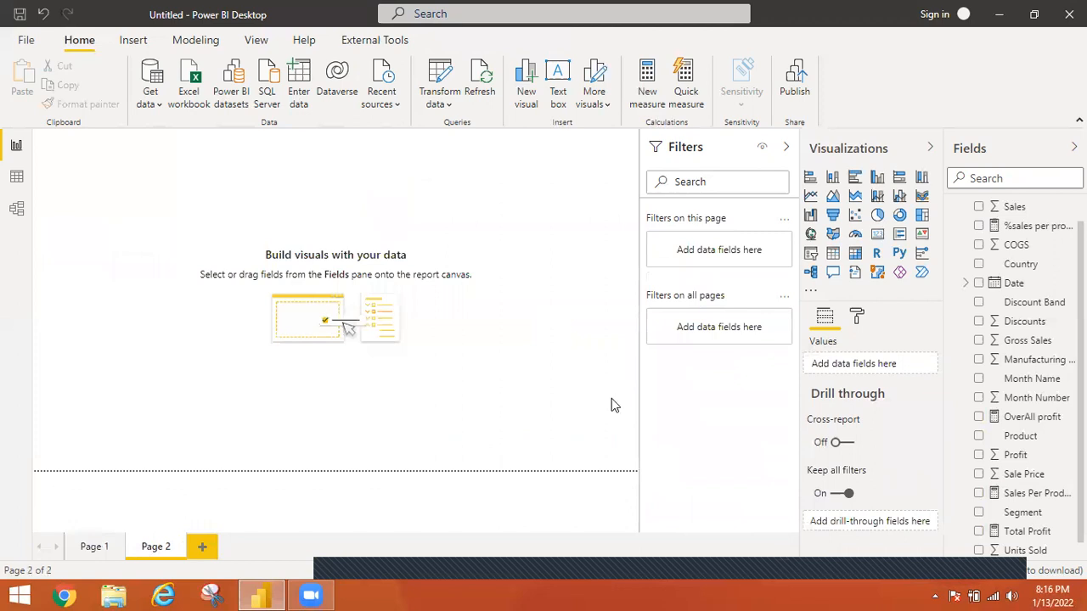
left_click(788, 149)
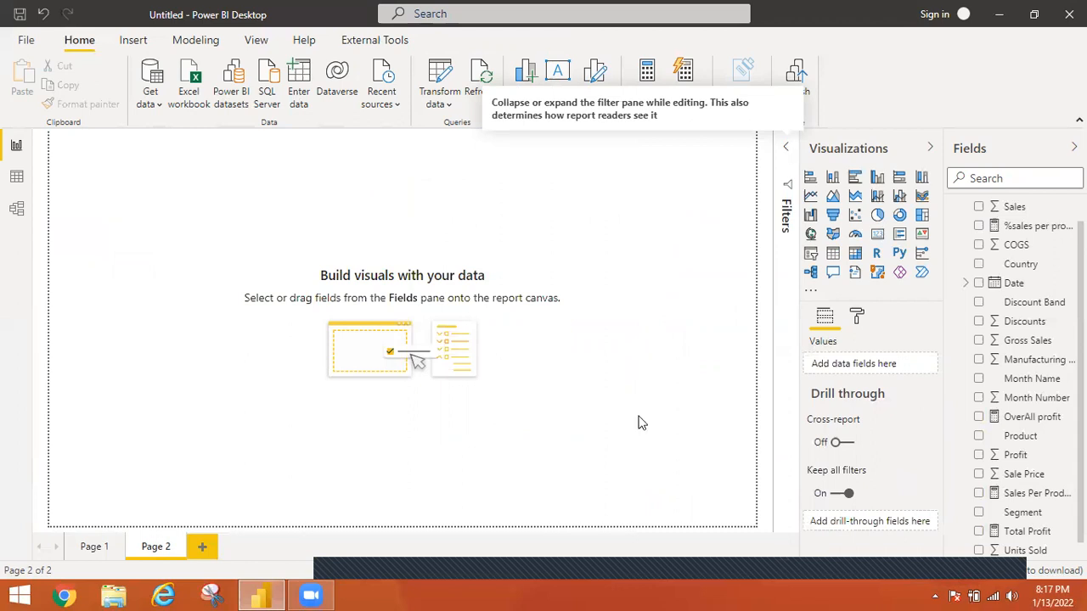
Open Notepad and list the numbers 1 to 5, one per line
key("super+r")
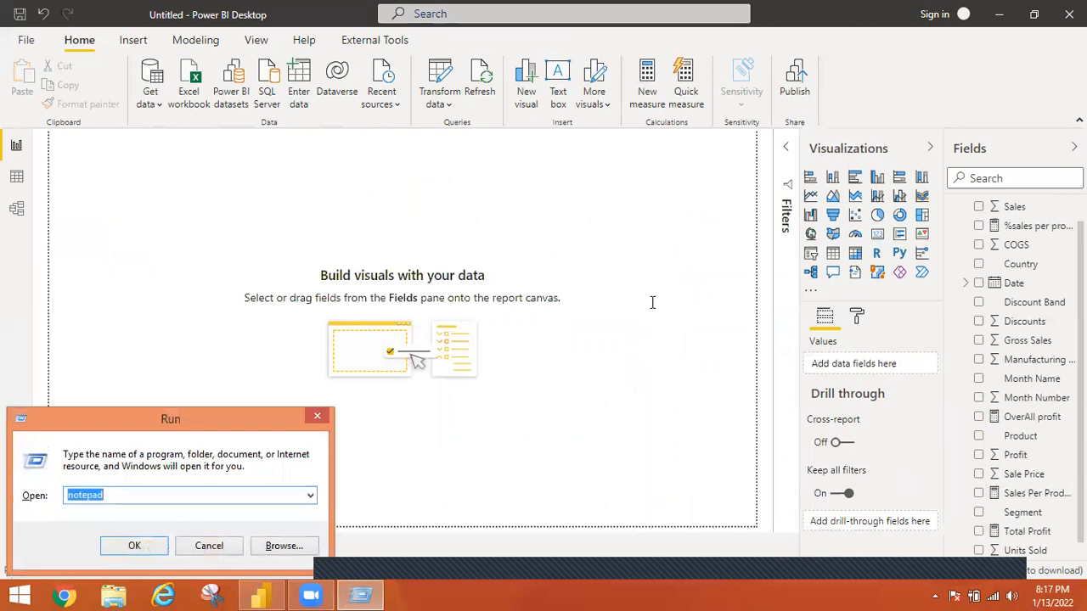
key("Return")
type("1")
key("Return")
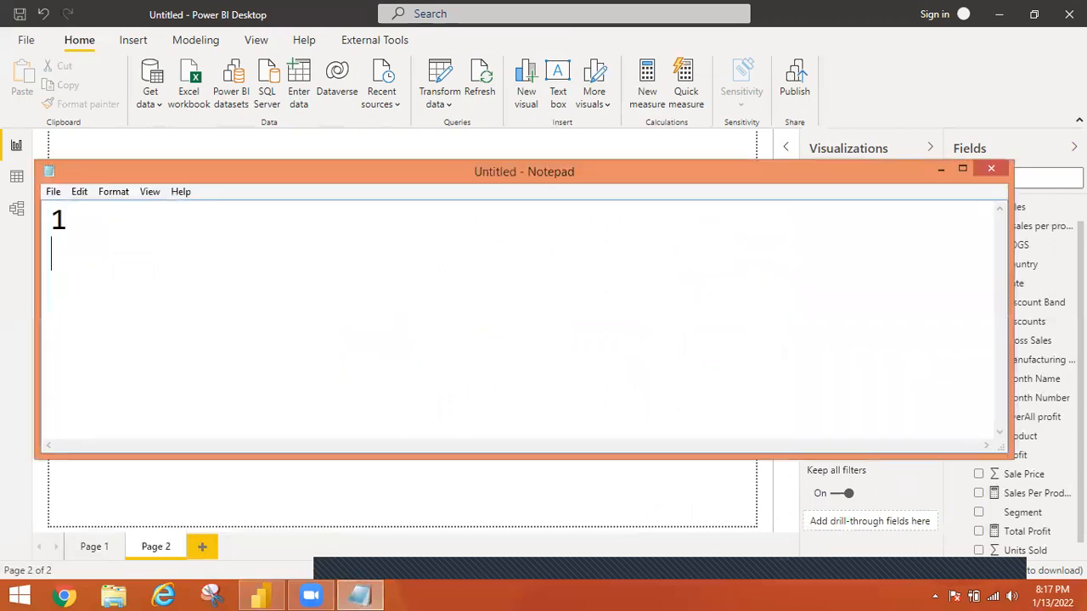
type("2")
key("Return")
type("3")
key("Return")
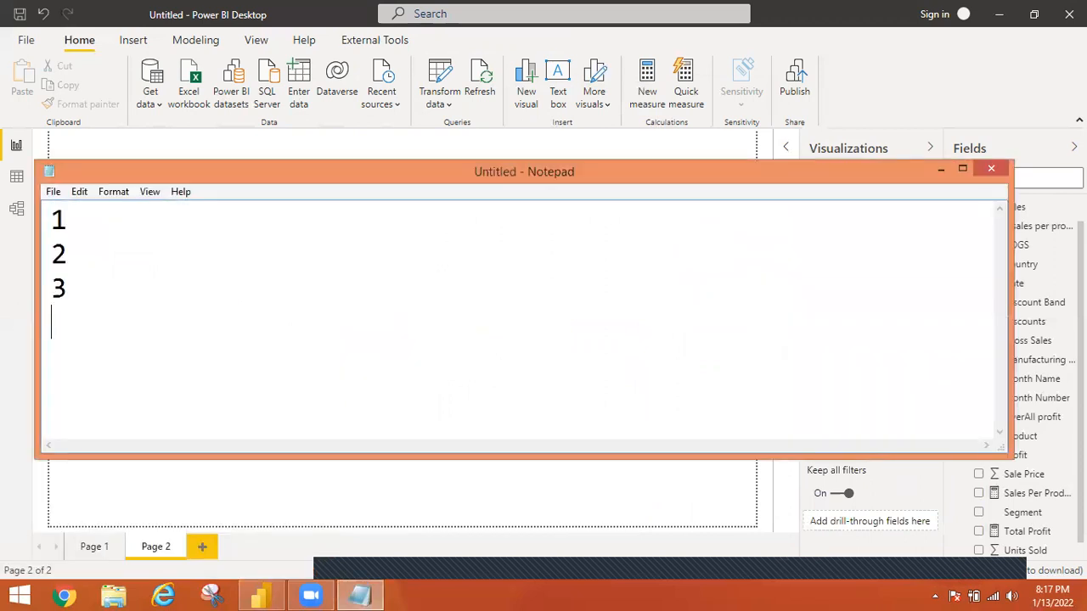
type("4")
key("Return")
type("5")
Add the running totals 1, 3, 6, 10 and 15 beside the numbers 1 to 5, and return to the Power BI report
left_click(110, 213)
type("1")
key("Down")
type("3")
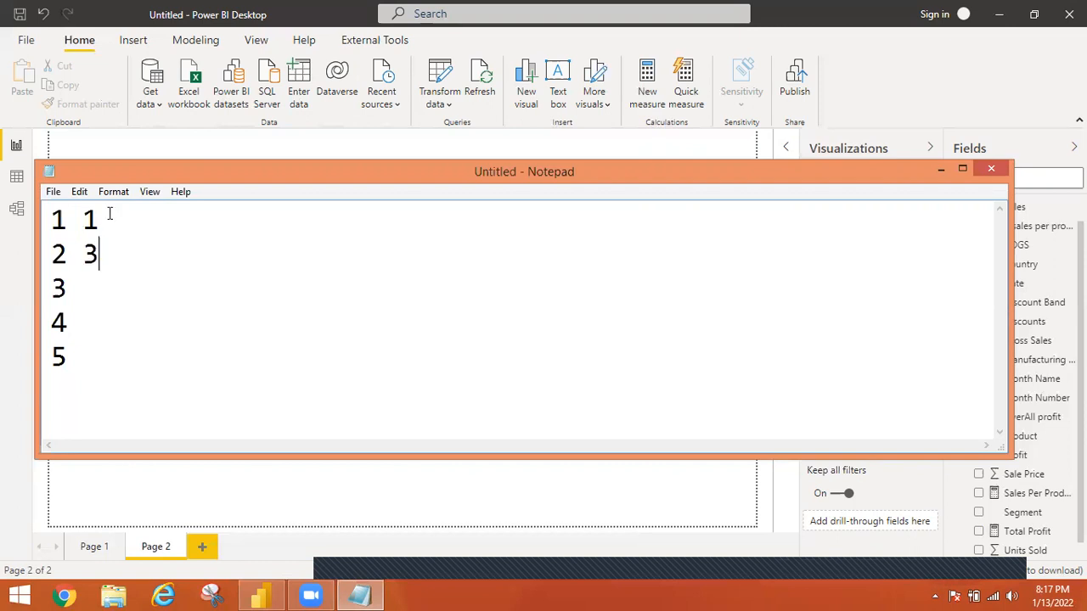
key("Down")
type("6")
key("Down")
type("10 5")
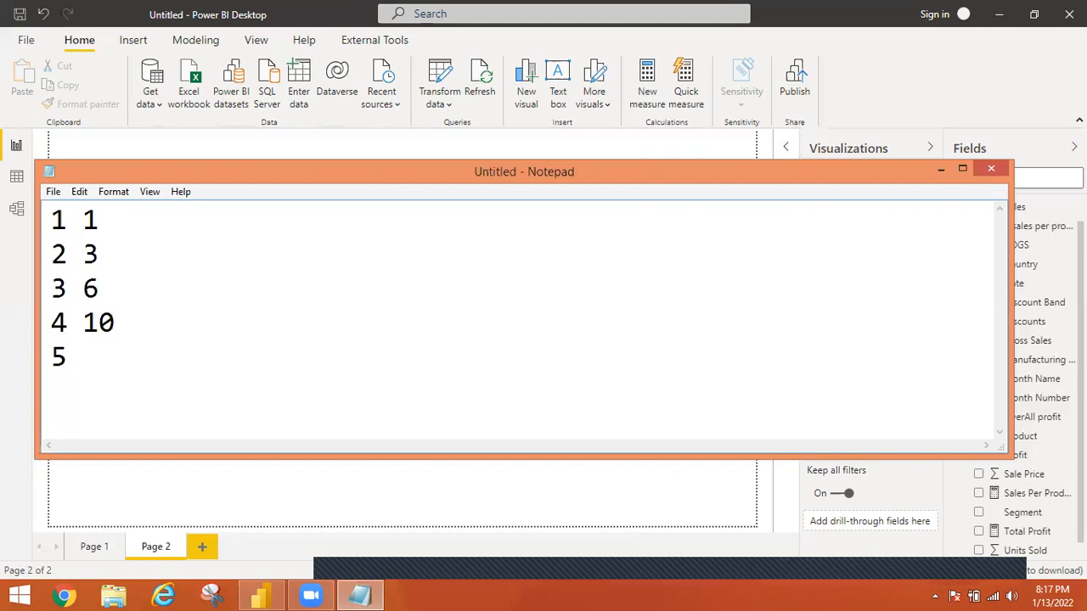
type(" 15")
left_click(100, 257)
left_click(379, 501)
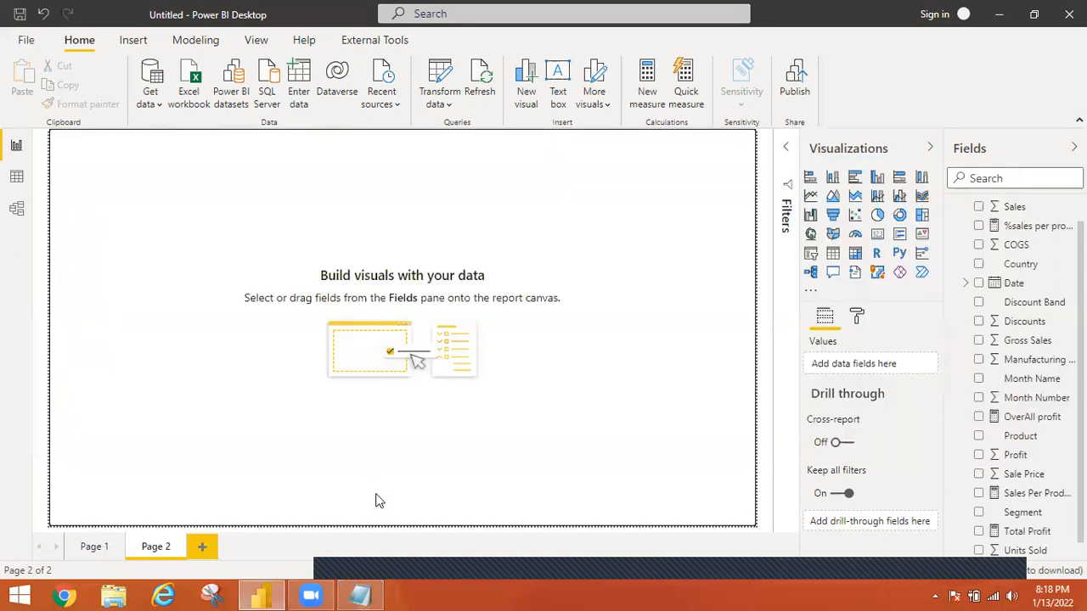
Start a new quick measure with the Average per category calculation
left_click(686, 85)
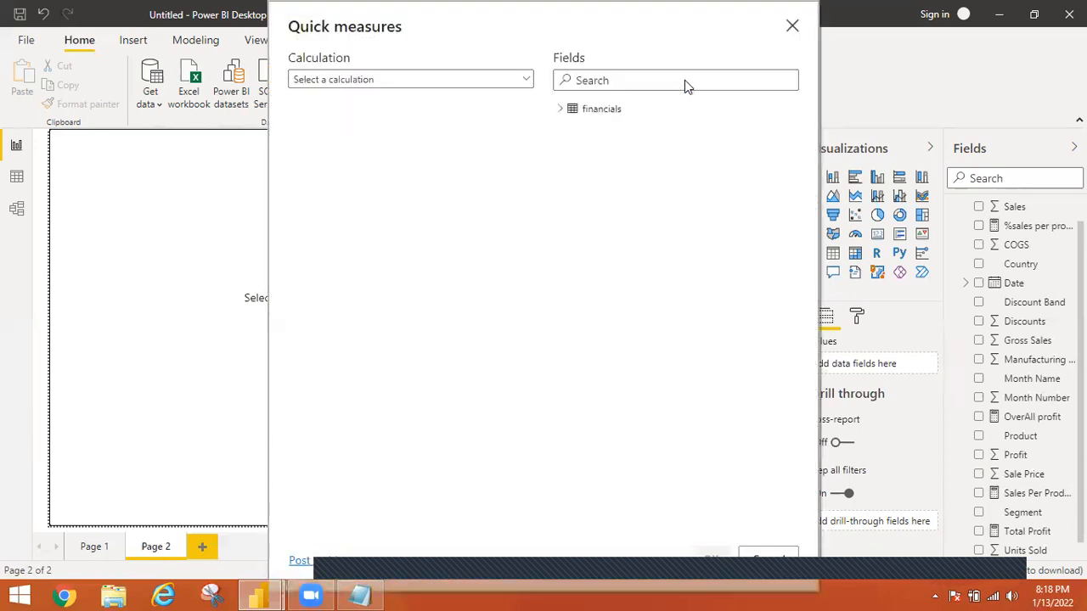
left_click(527, 81)
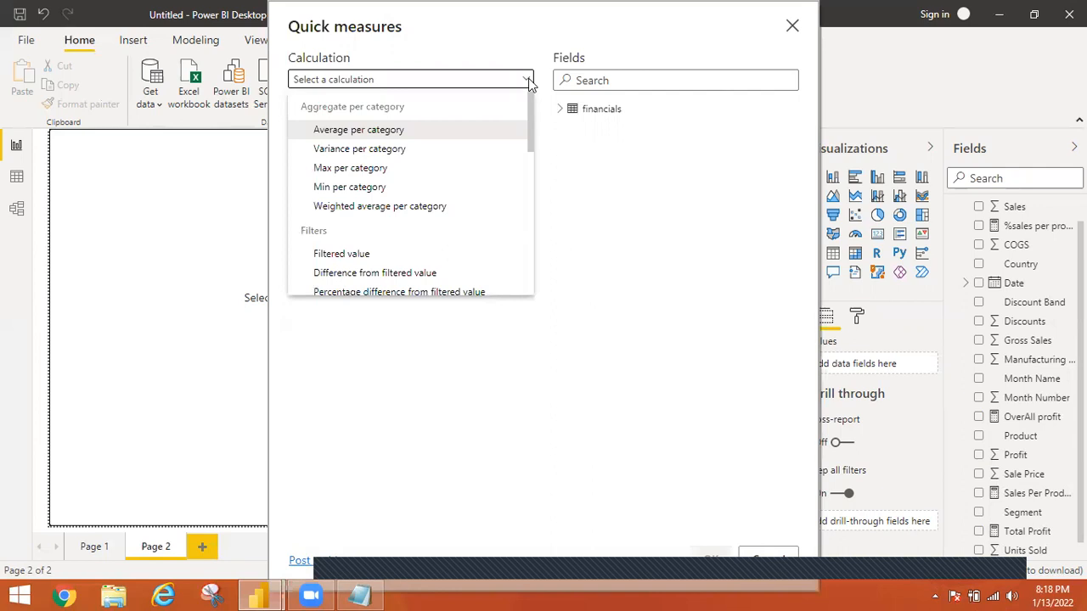
left_click(394, 131)
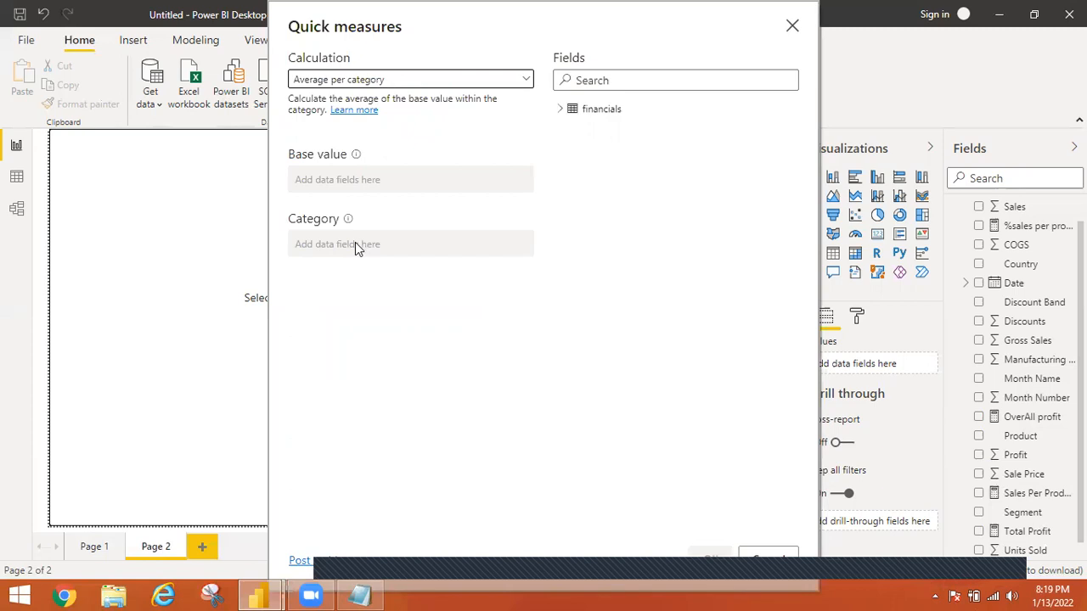
Try the Filtered value and Difference from filtered value calculations to view the inputs each one requires
left_click(526, 79)
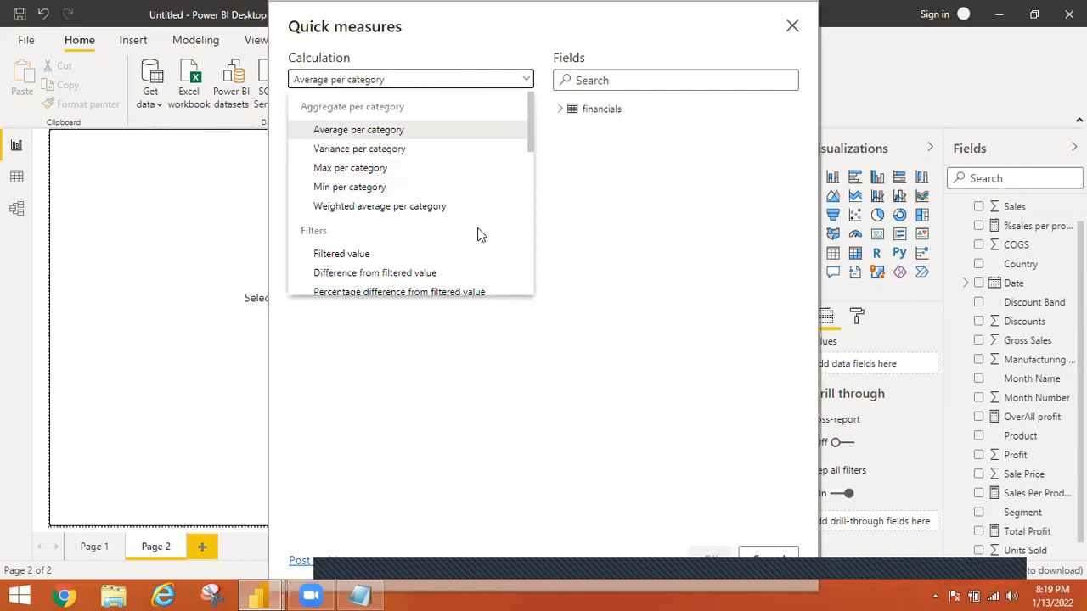
scroll(528, 149, "down", 2)
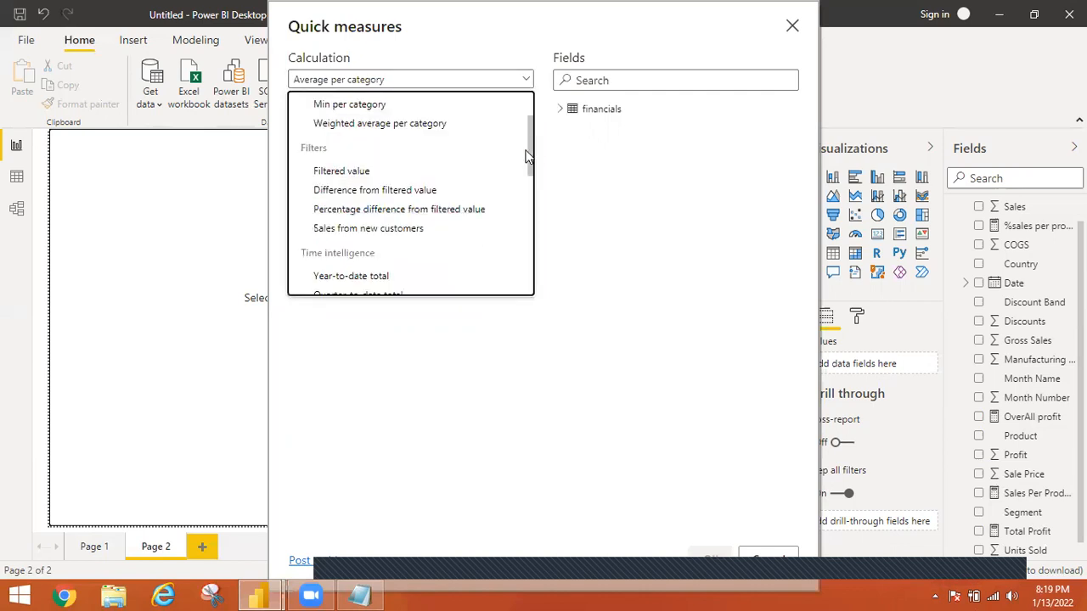
left_click_drag(529, 157, 528, 160)
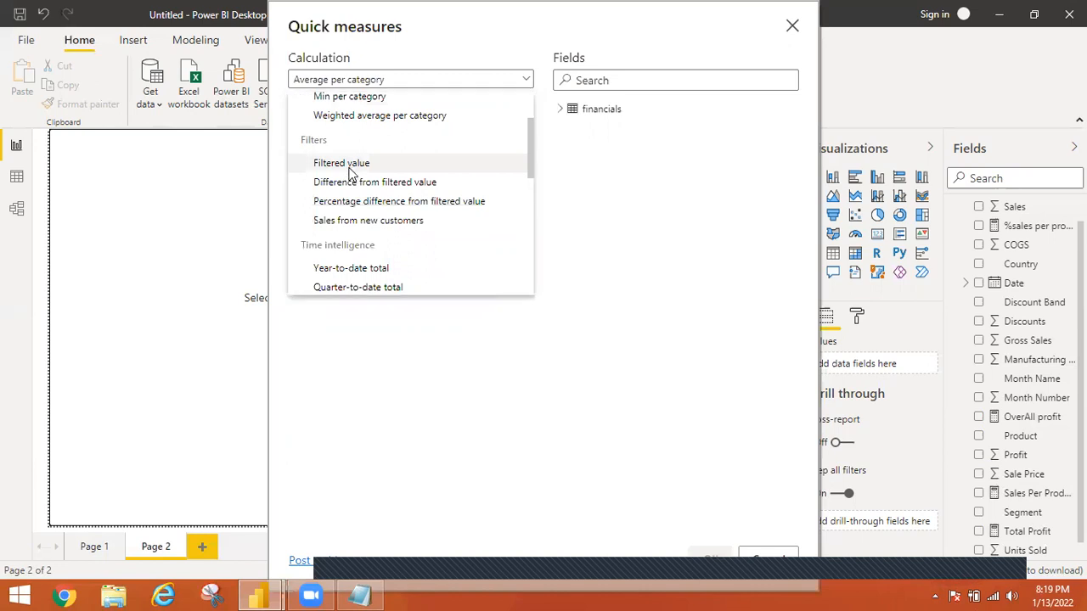
left_click(317, 166)
left_click(314, 170)
left_click(330, 244)
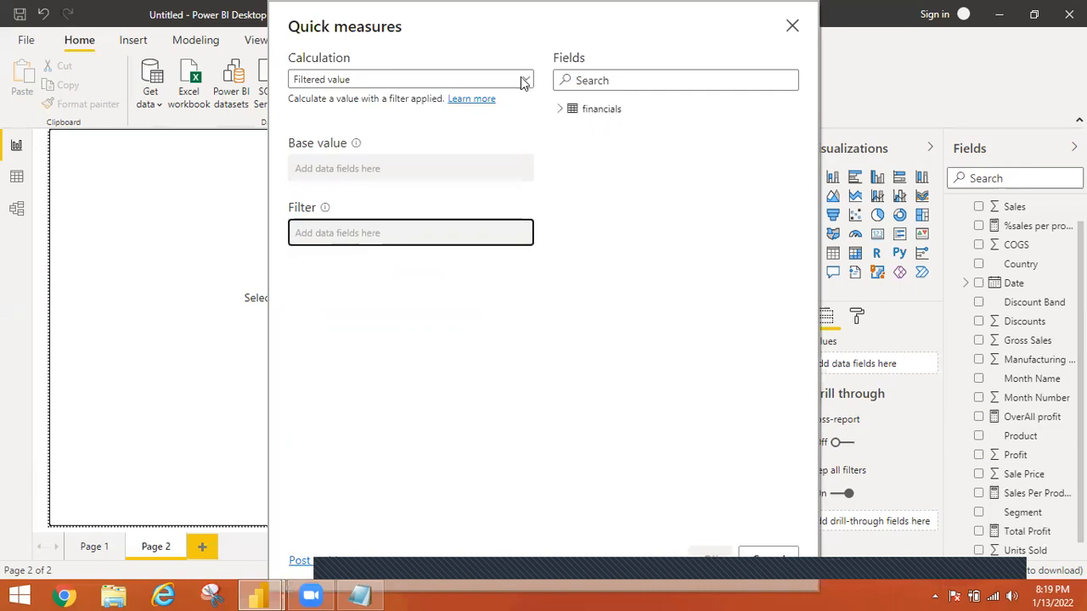
left_click(523, 81)
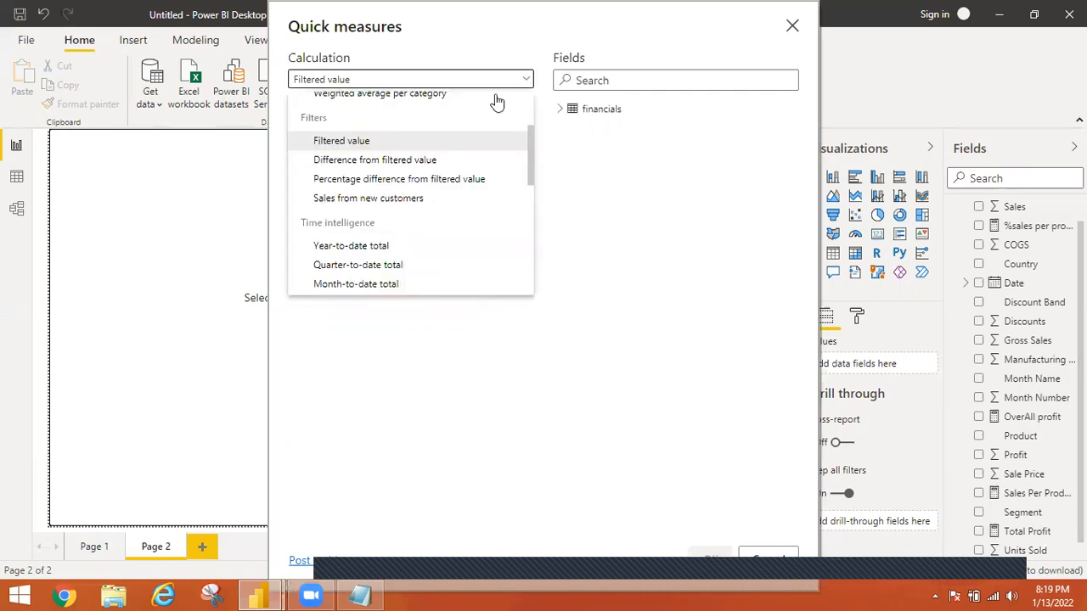
left_click(381, 162)
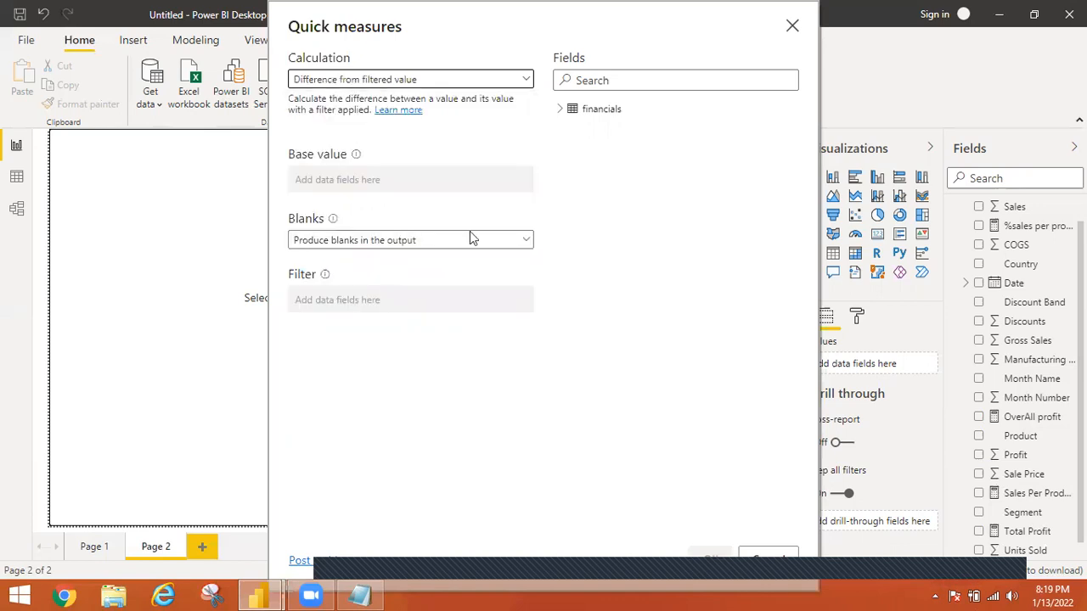
Set the quick measure's calculation to Running total
left_click(521, 79)
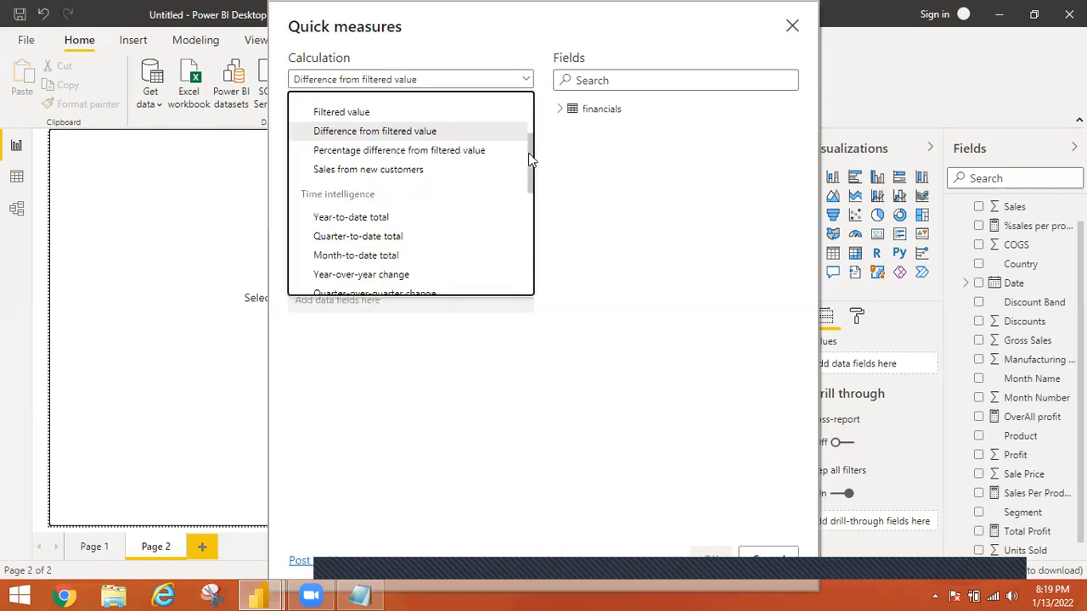
scroll(524, 174, "down", 3)
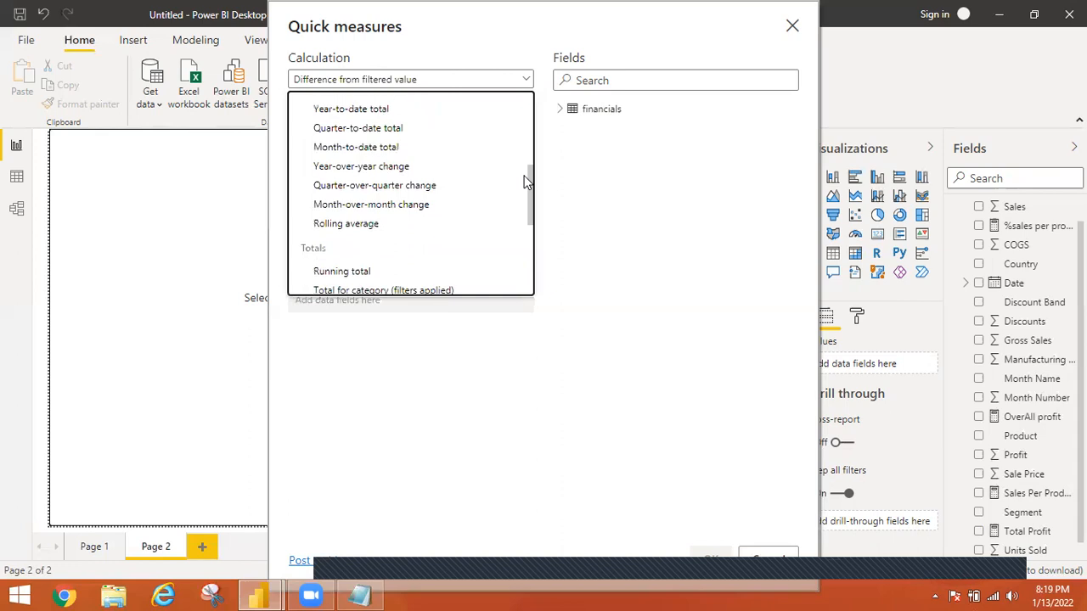
scroll(524, 184, "down", 1)
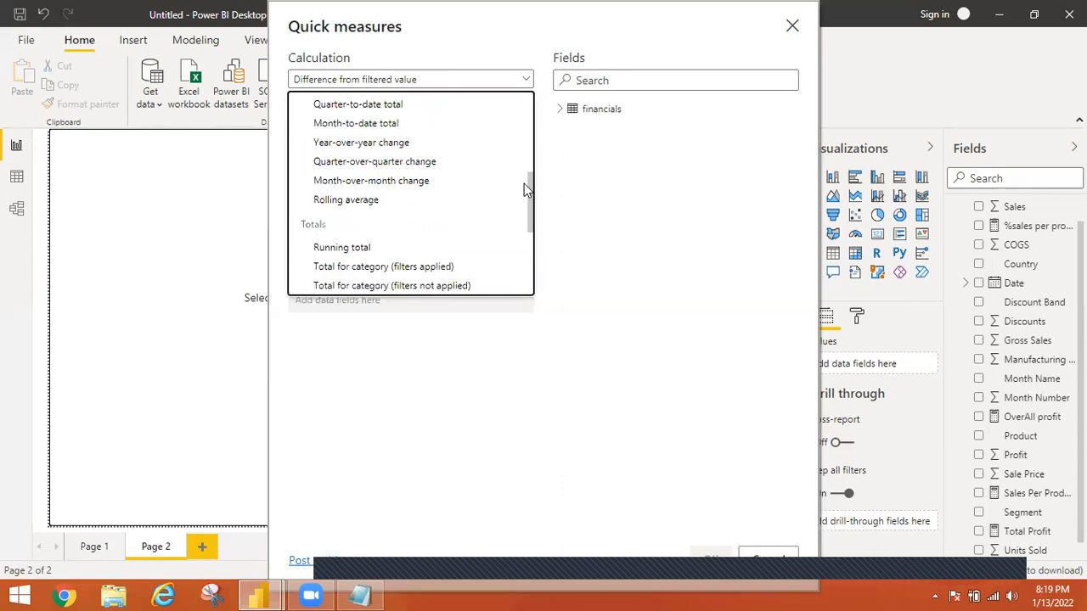
scroll(522, 191, "down", 1)
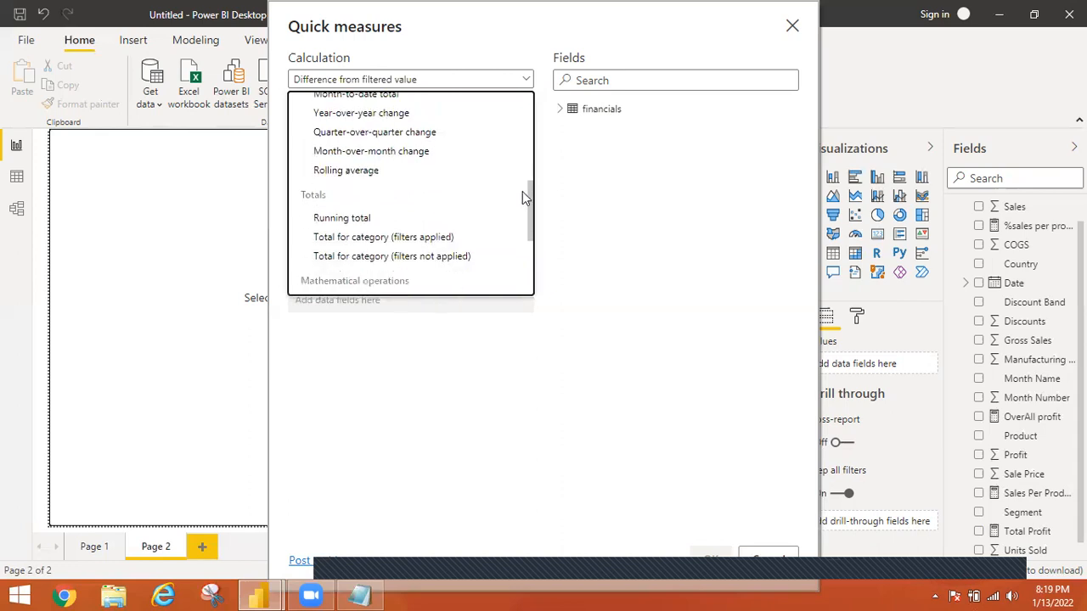
scroll(519, 204, "down", 1)
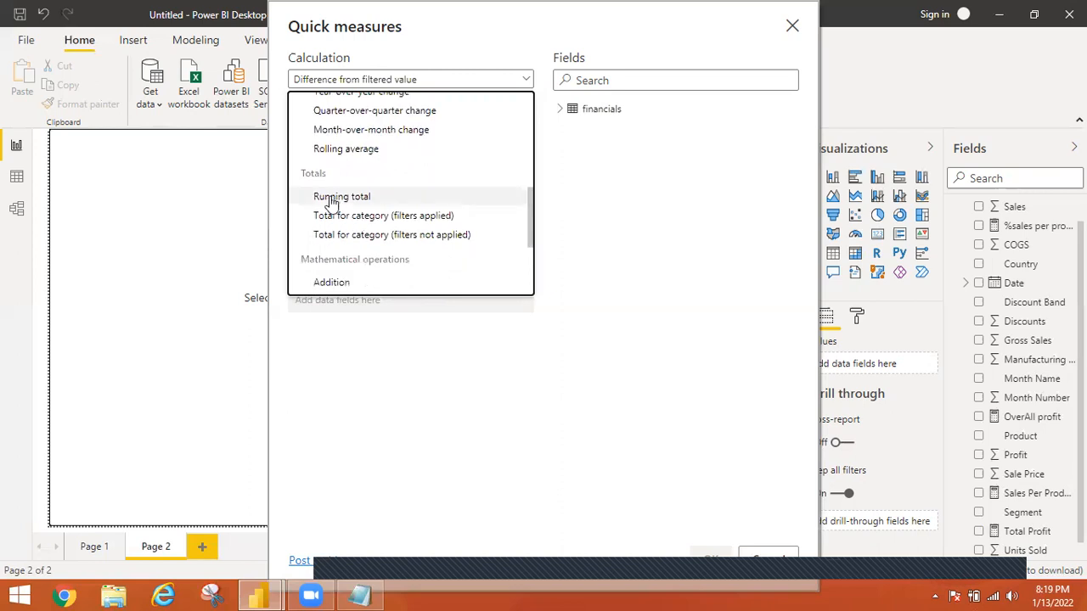
left_click(344, 195)
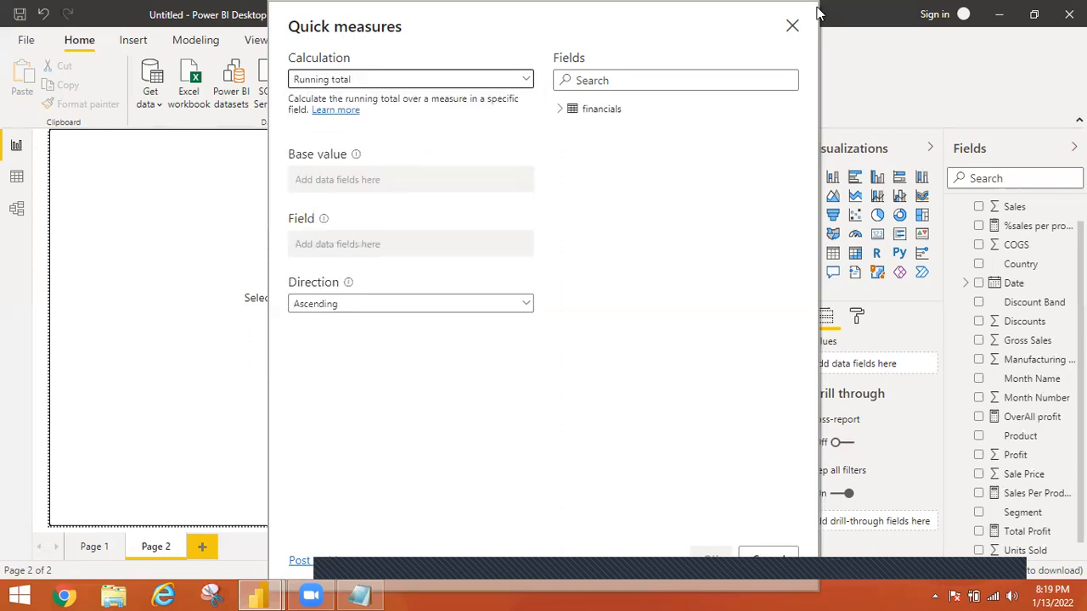
Create the running total quick measure with Sum of Sales as base value, Product as field and ascending direction
left_click(561, 110)
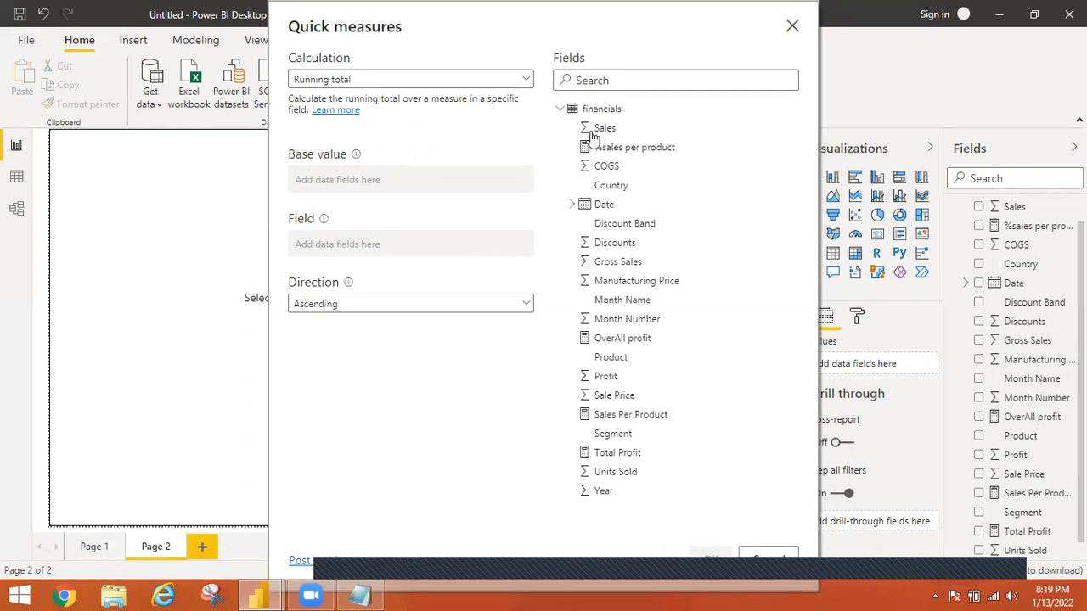
left_click_drag(604, 134, 330, 180)
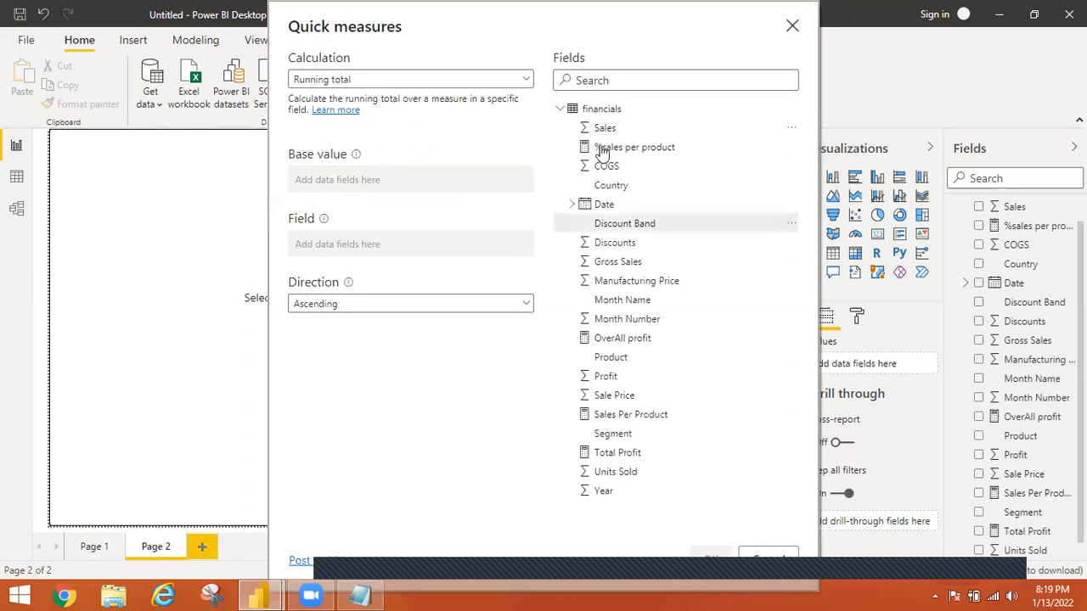
left_click_drag(603, 132, 348, 187)
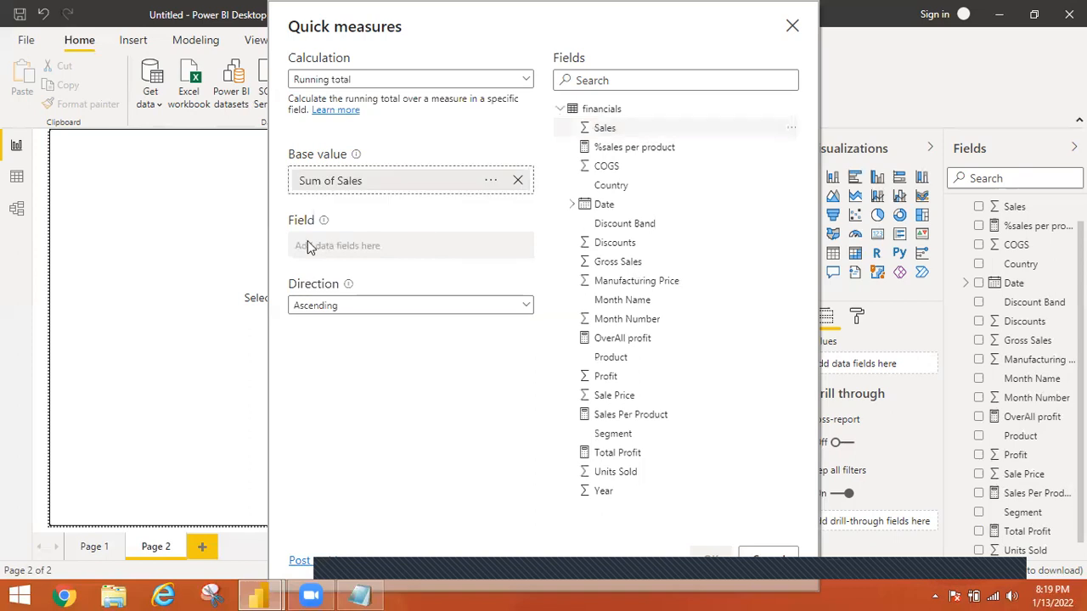
left_click_drag(610, 360, 342, 243)
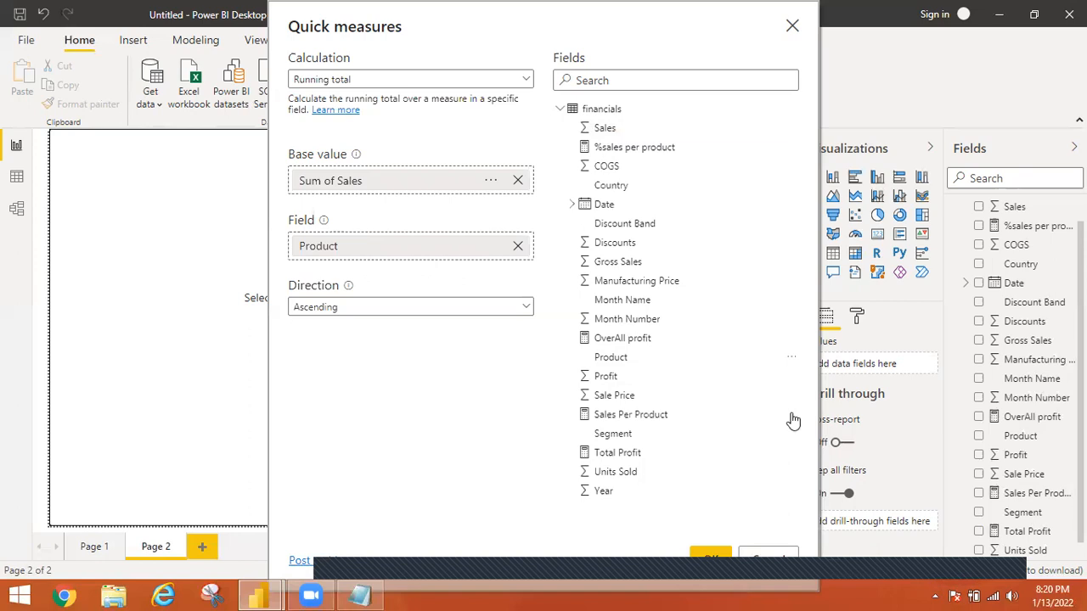
left_click(708, 557)
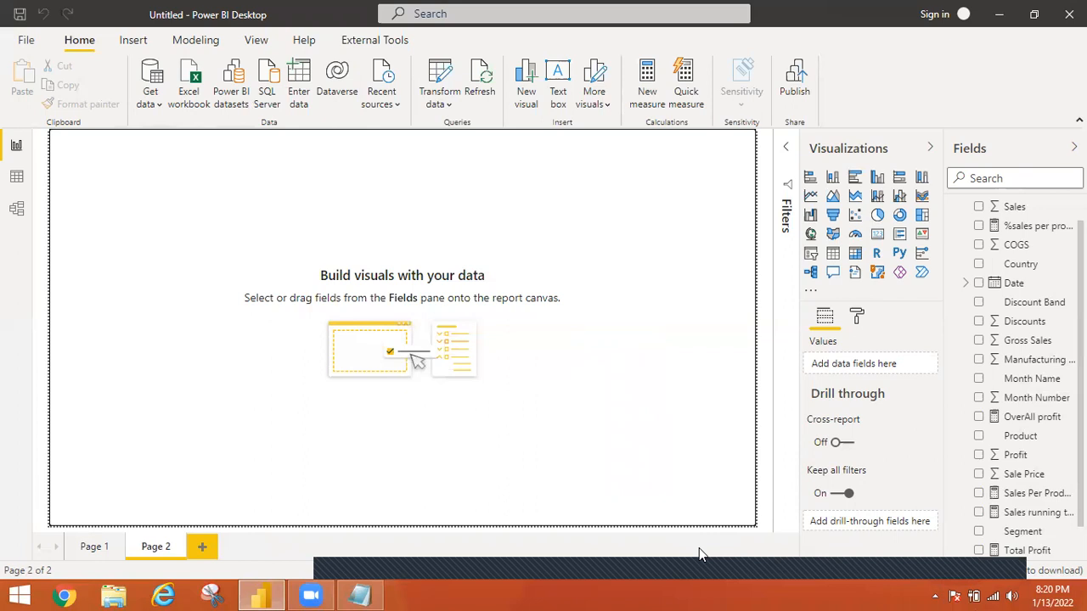
Insert a table visual on Page 2, enlarge it in focus mode and fill it with Product and Sales
left_click(835, 257)
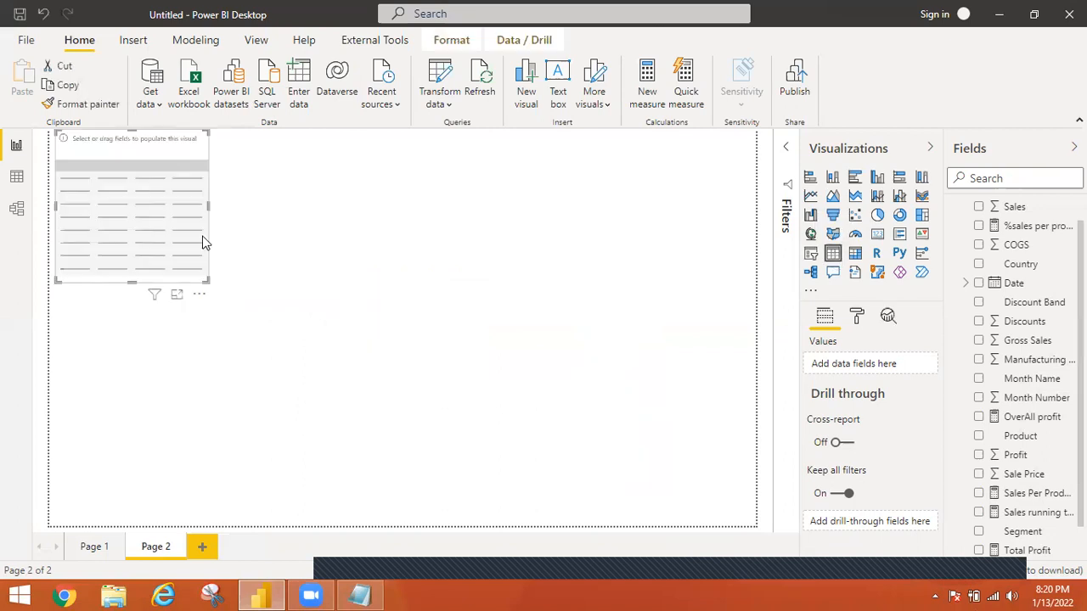
left_click(179, 297)
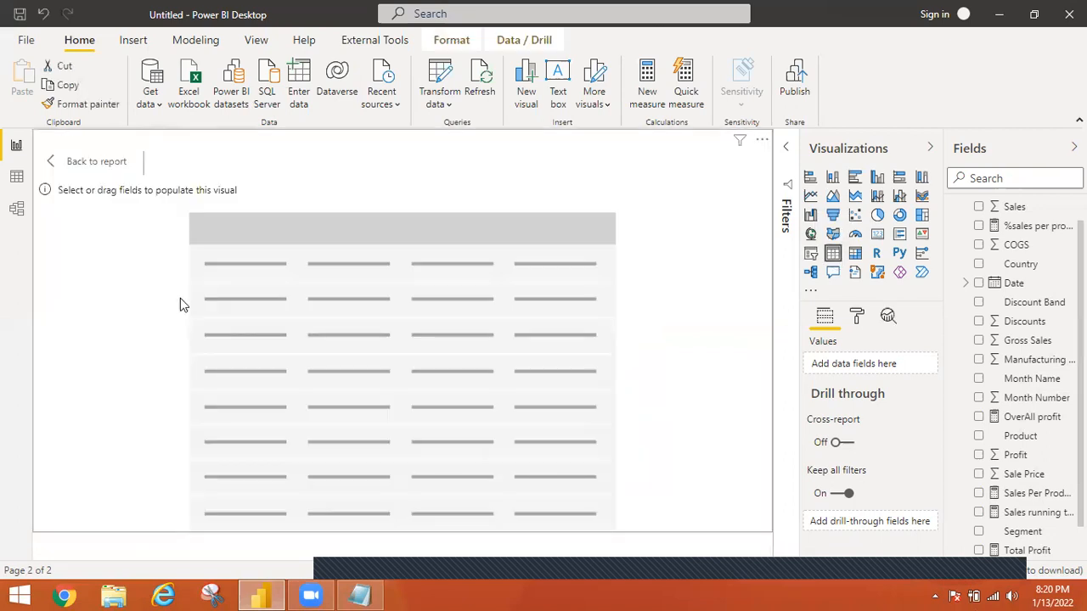
left_click(365, 592)
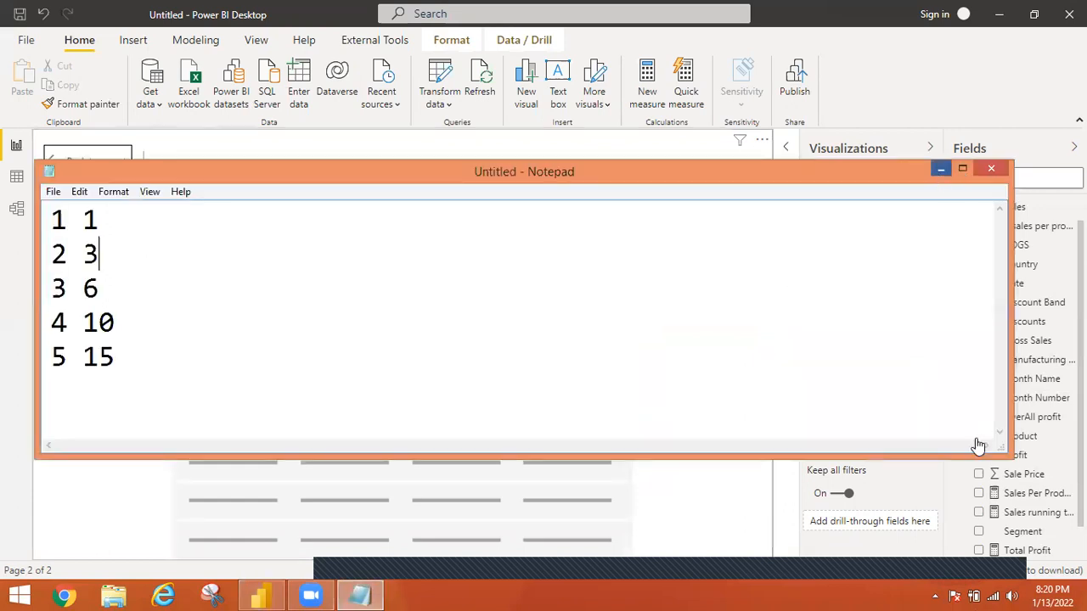
left_click(941, 169)
left_click(978, 437)
left_click(979, 208)
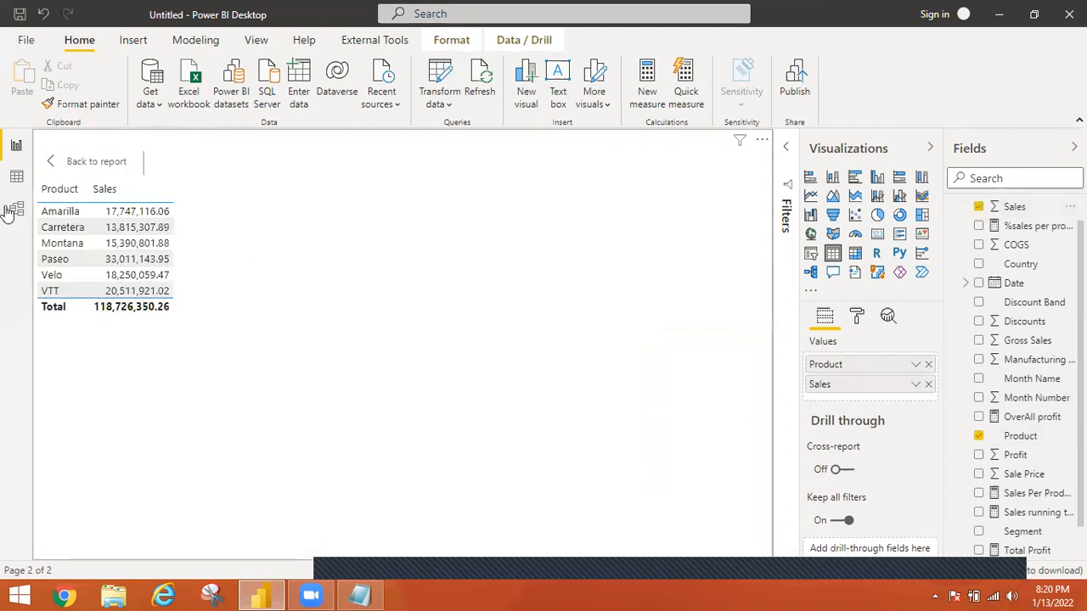
Examine the Sales values of the VTT, Amarilla, Carretera and Montana rows in the table
left_click(137, 293)
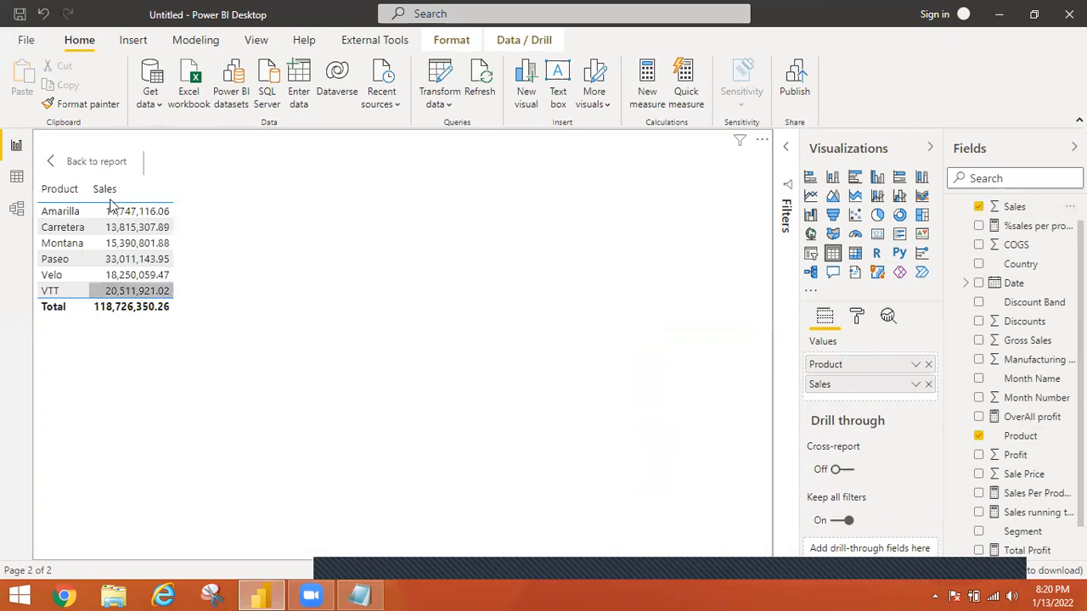
left_click(131, 217)
left_click(314, 209)
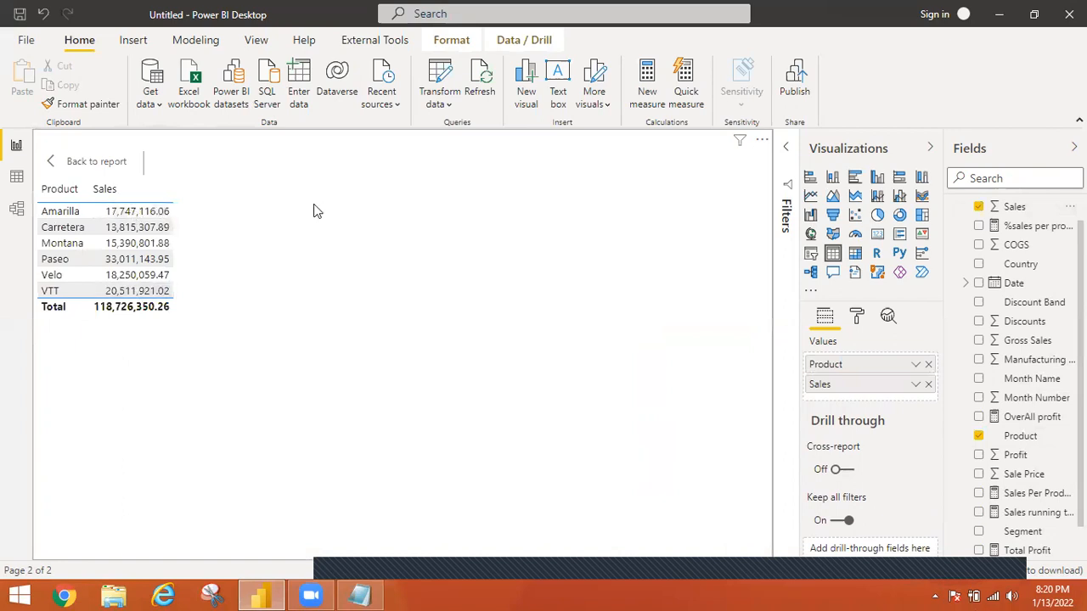
left_click(136, 227)
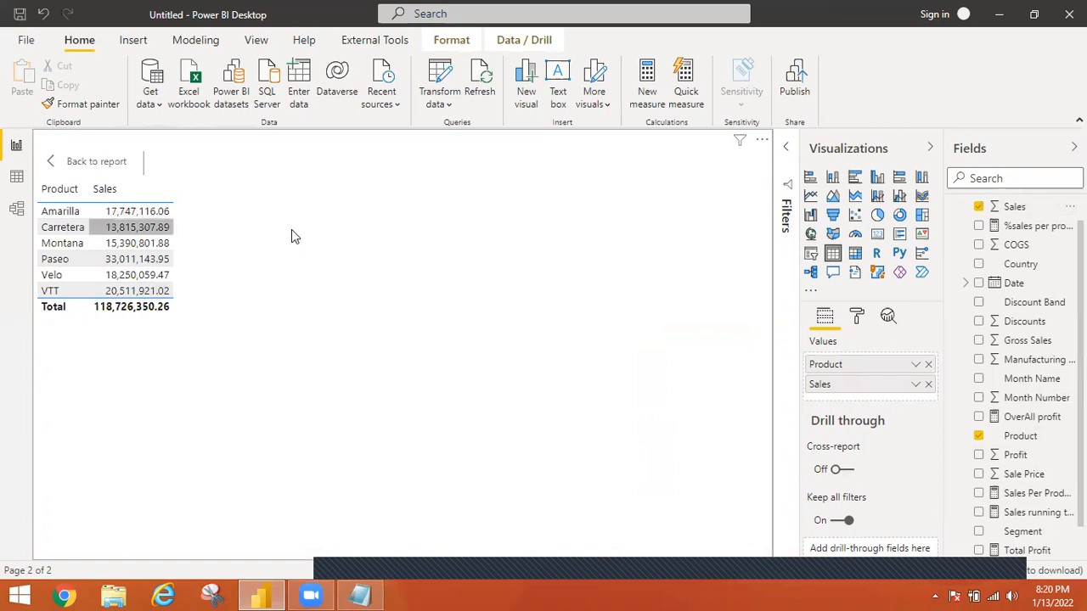
left_click(291, 229)
left_click(129, 244)
left_click(340, 236)
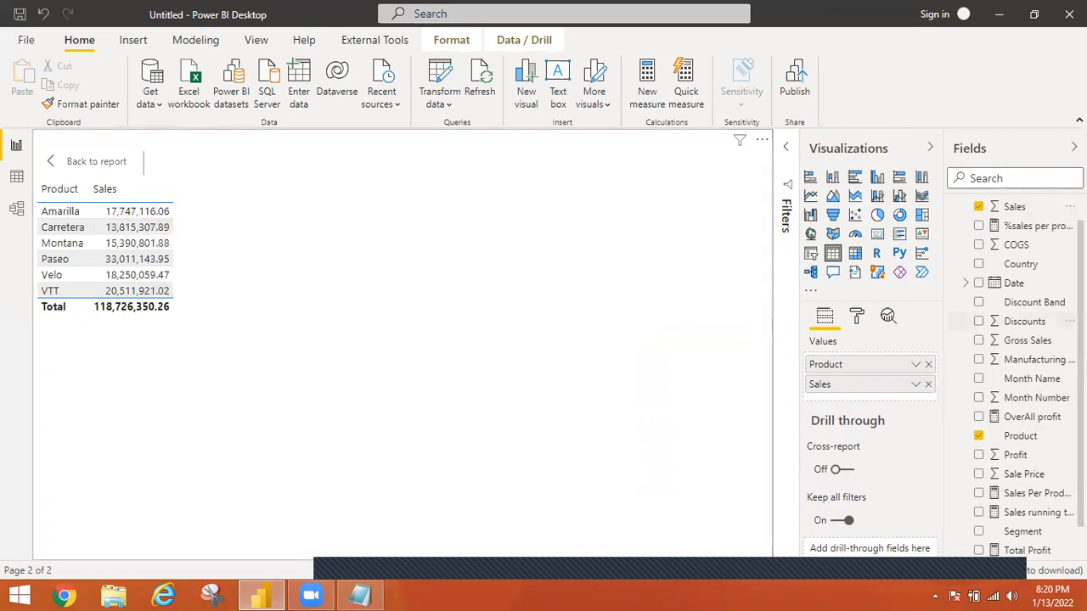
Open the DAX formula of the Sales running total in Product measure
scroll(1007, 444, "down", 1)
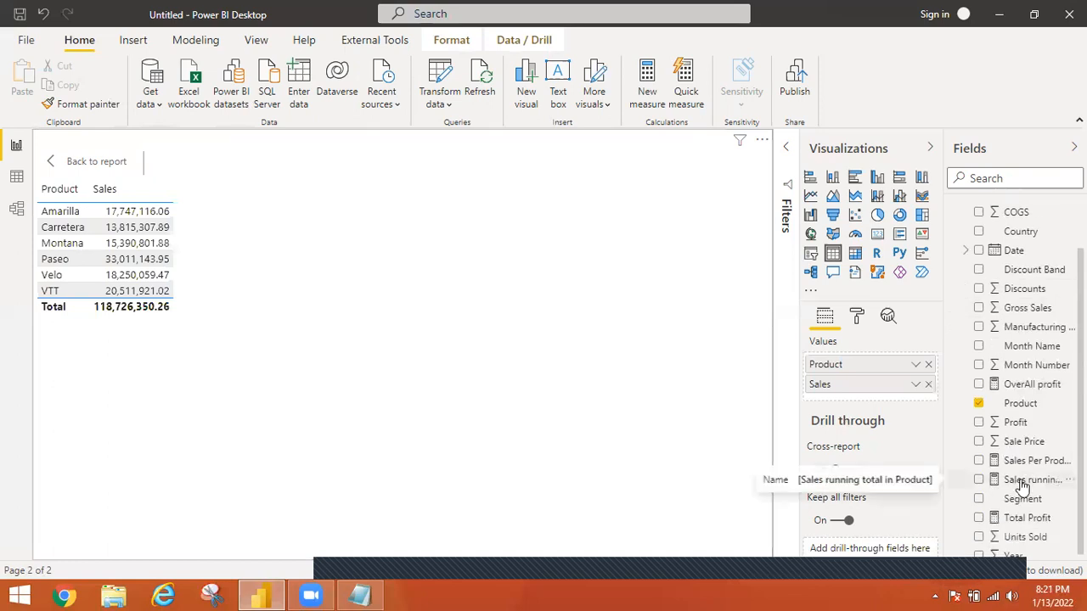
left_click(980, 483)
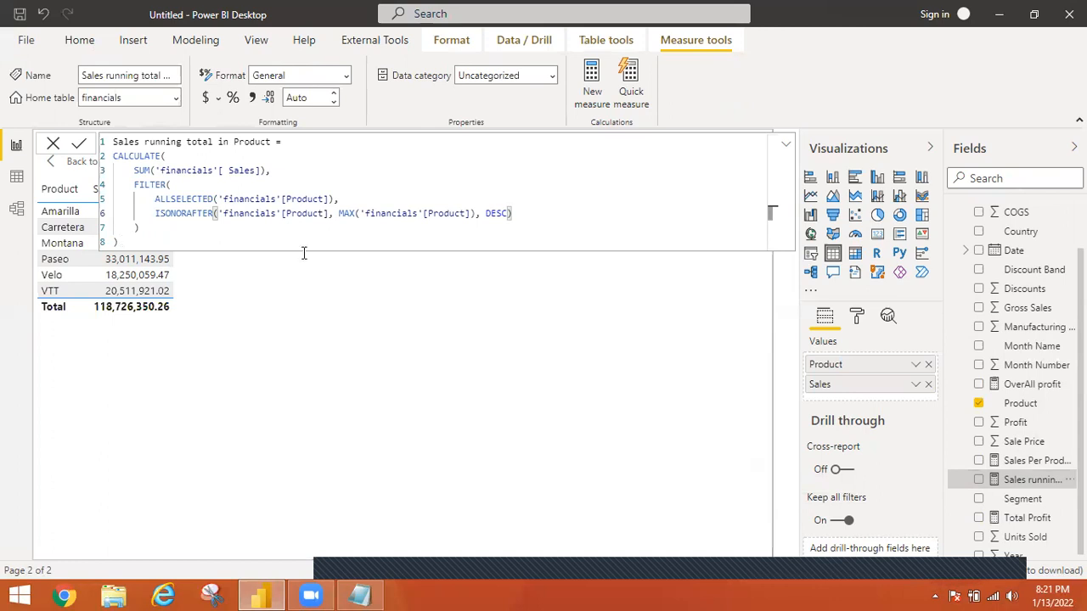
Add the Sales running total in Product measure to the table, collapse its formula and return to the report page
left_click(978, 481)
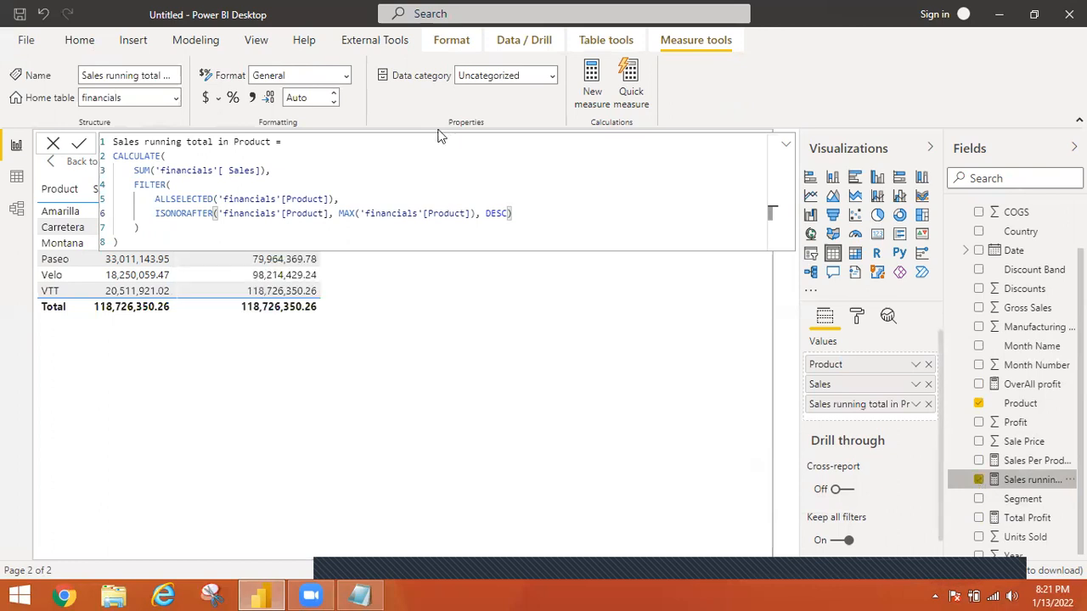
left_click(788, 147)
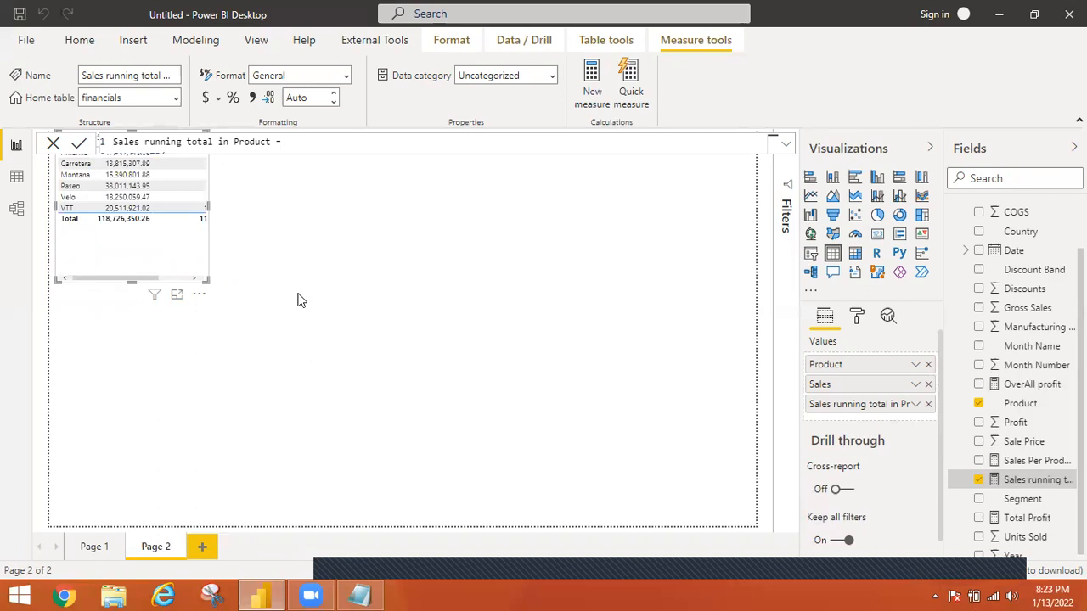
left_click(689, 303)
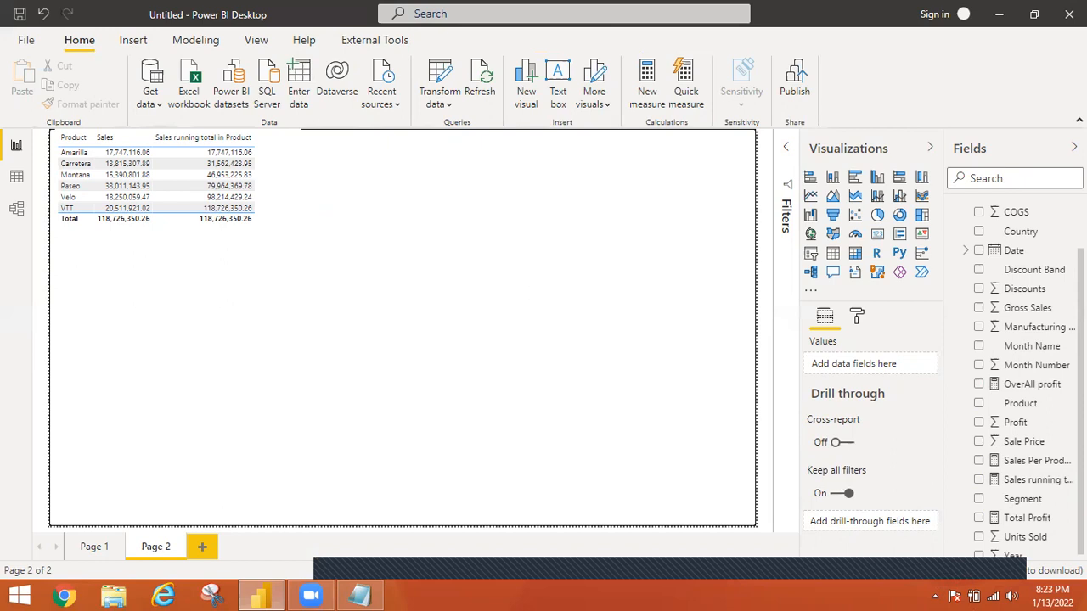
Start a new quick measure on the financials table with the Year-over-year change calculation
scroll(1016, 239, "up", 2)
left_click(1014, 230)
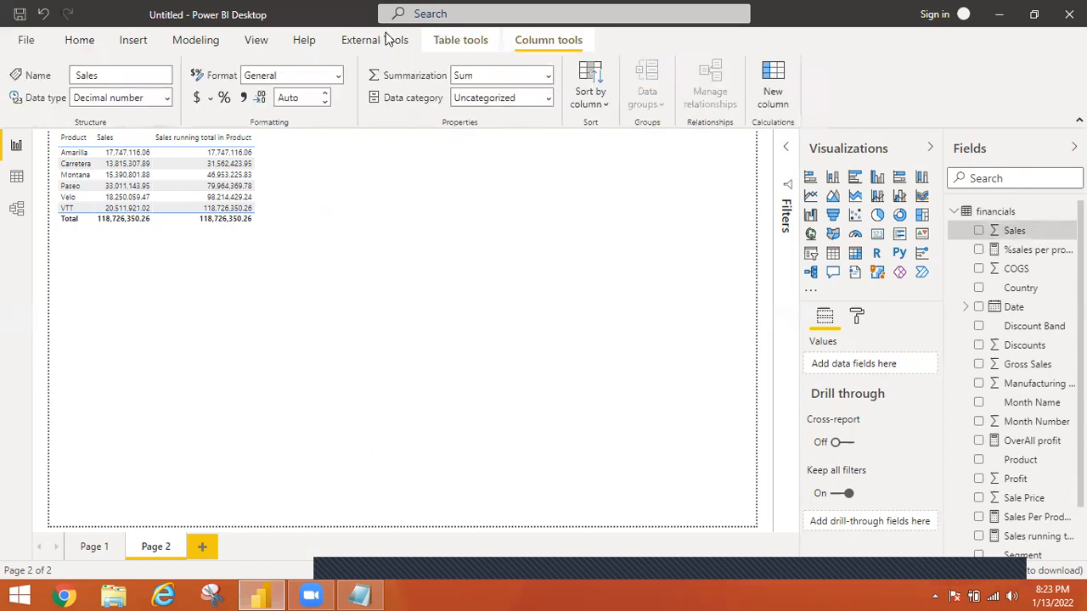
left_click(999, 214)
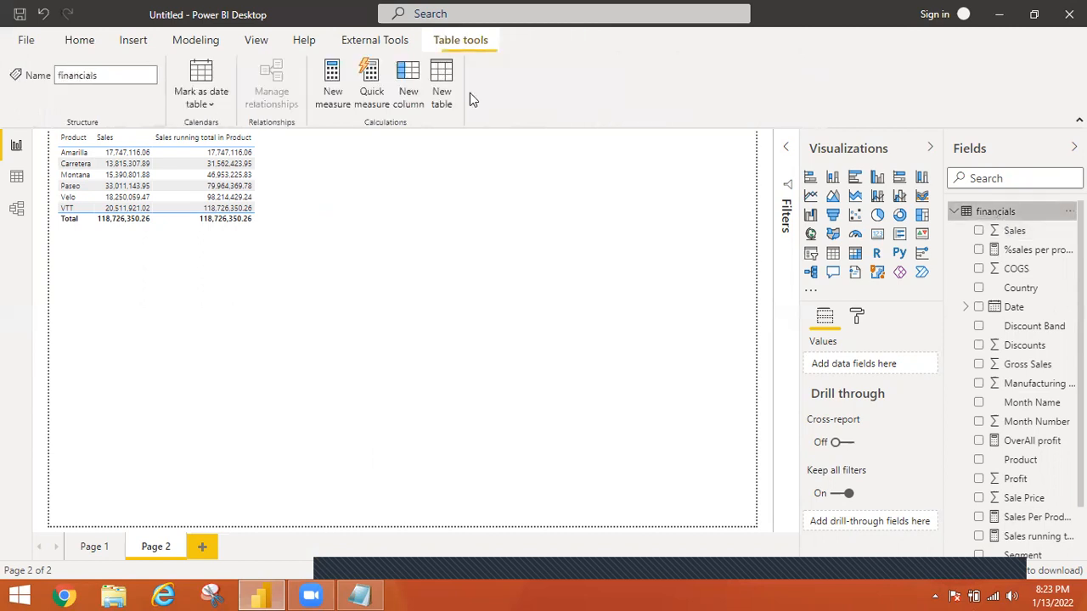
left_click(371, 79)
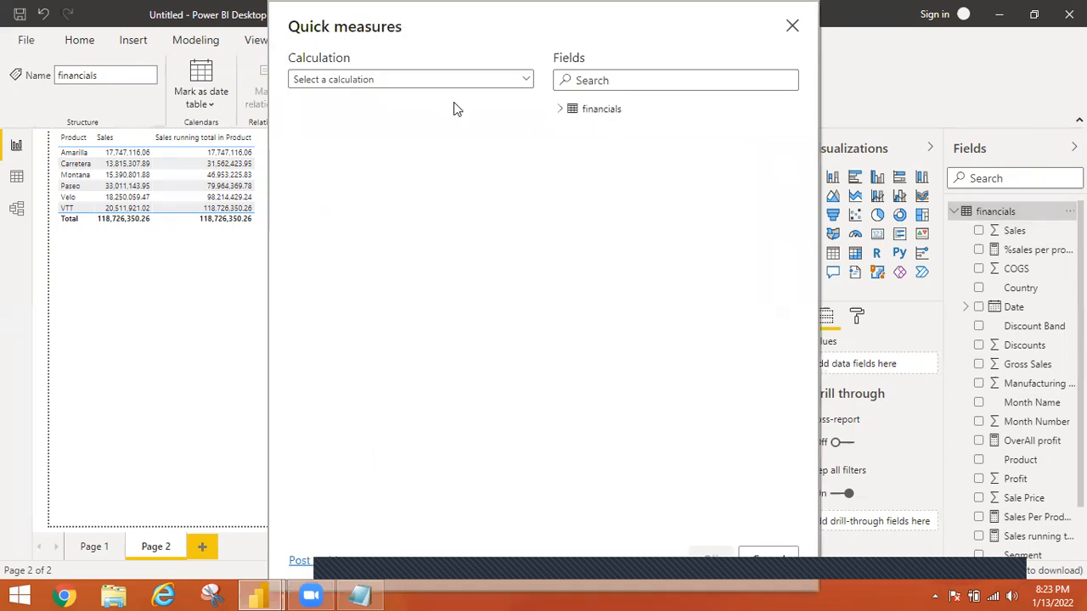
left_click(509, 78)
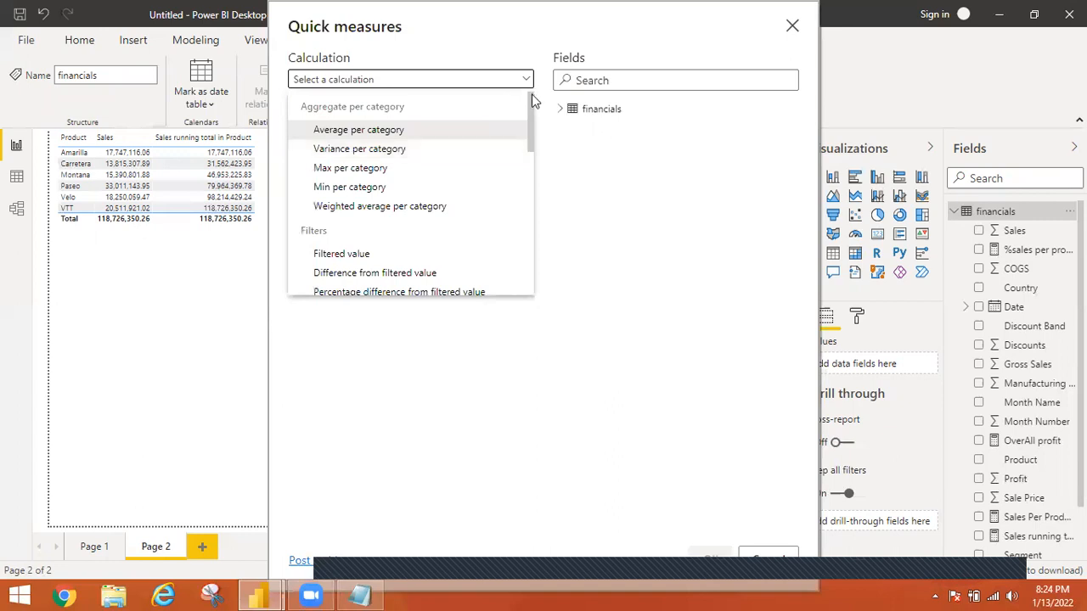
scroll(528, 126, "down", 5)
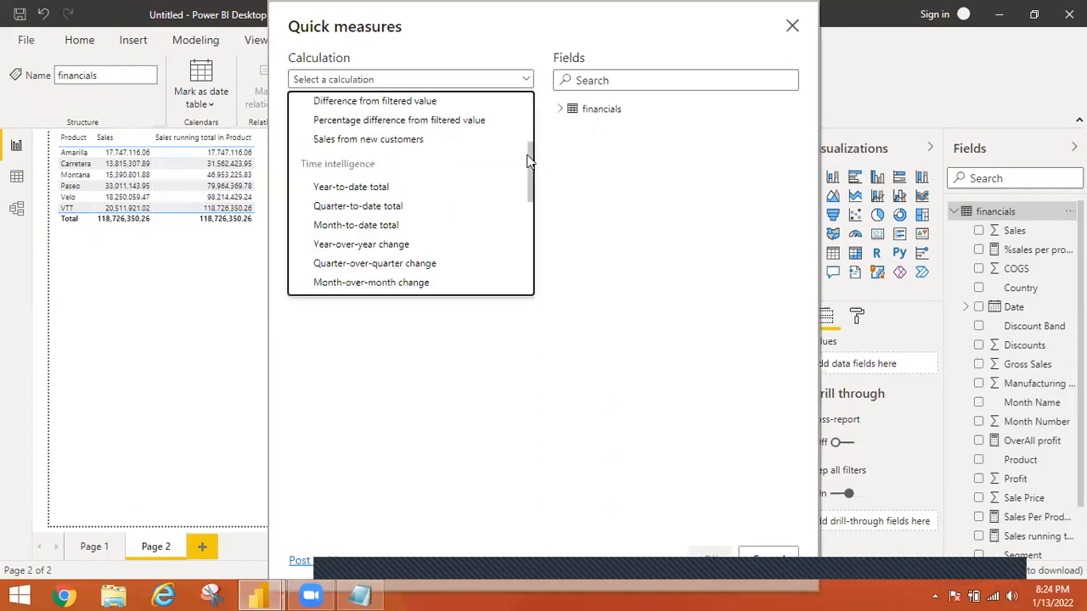
scroll(357, 223, "down", 1)
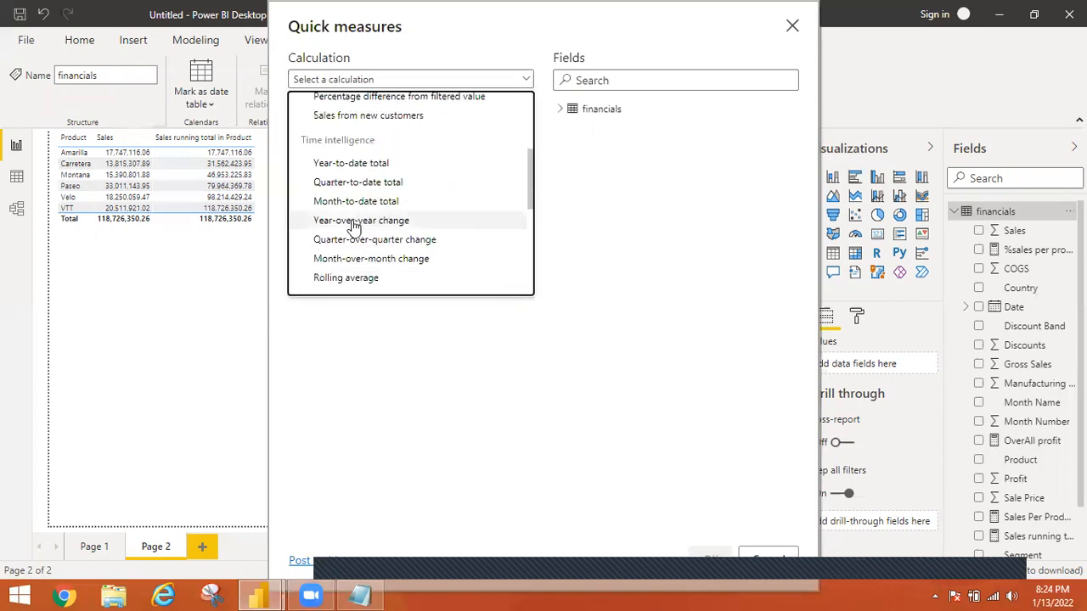
left_click(355, 222)
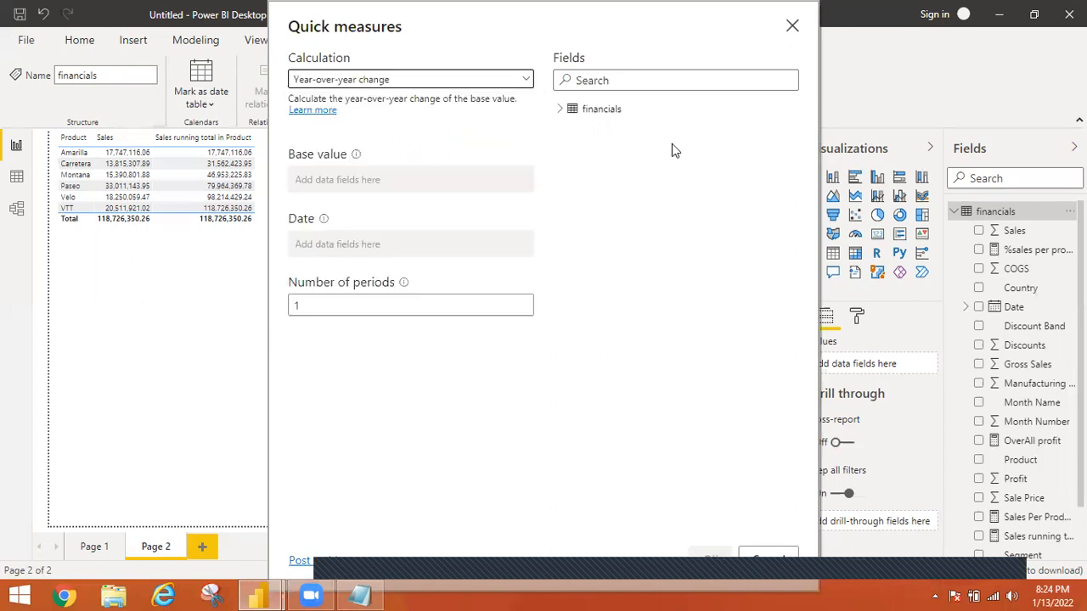
Create the year-over-year measure with Sum of Sales as base value, Date as date field and 1 period
left_click(562, 111)
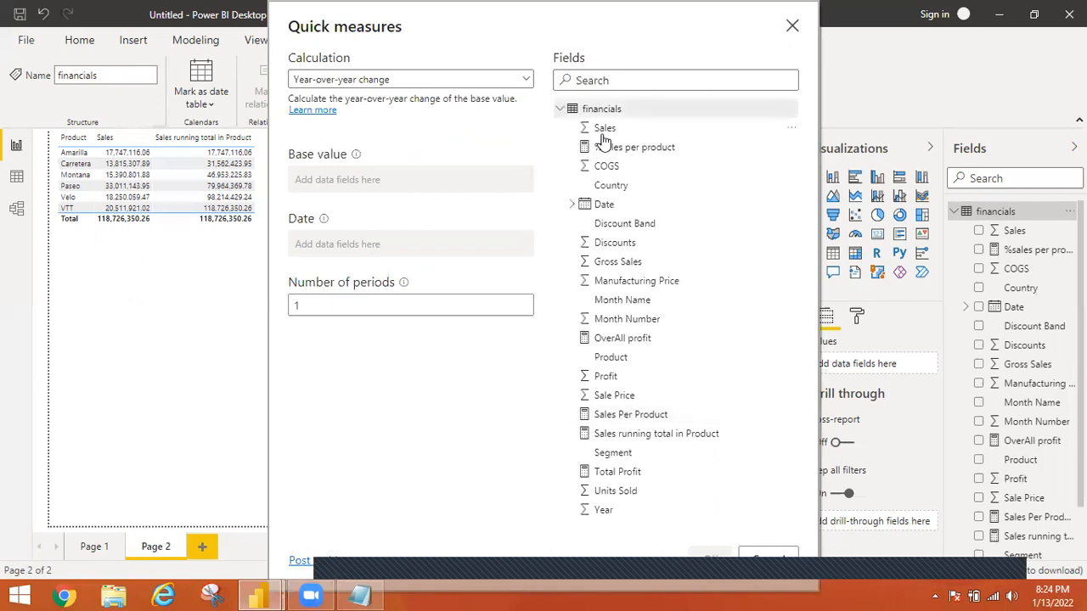
left_click_drag(602, 128, 352, 182)
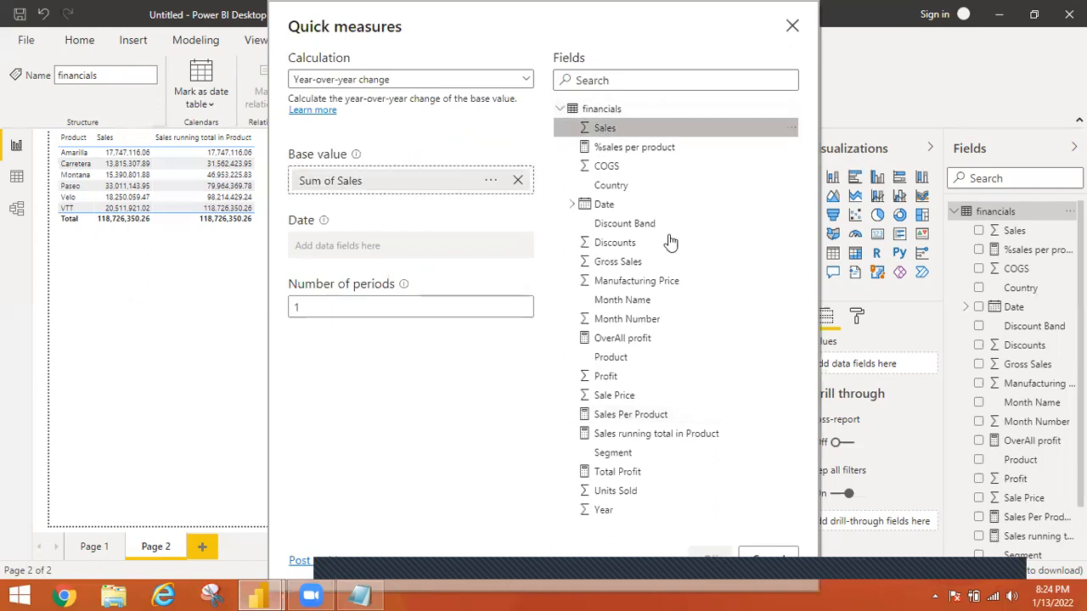
left_click_drag(568, 211, 351, 247)
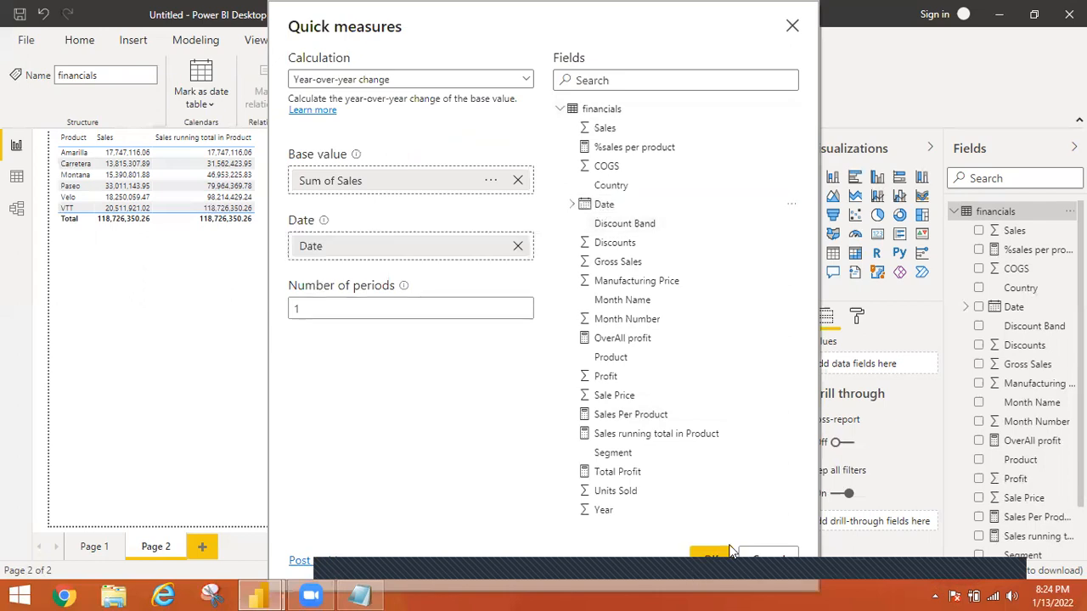
left_click(711, 556)
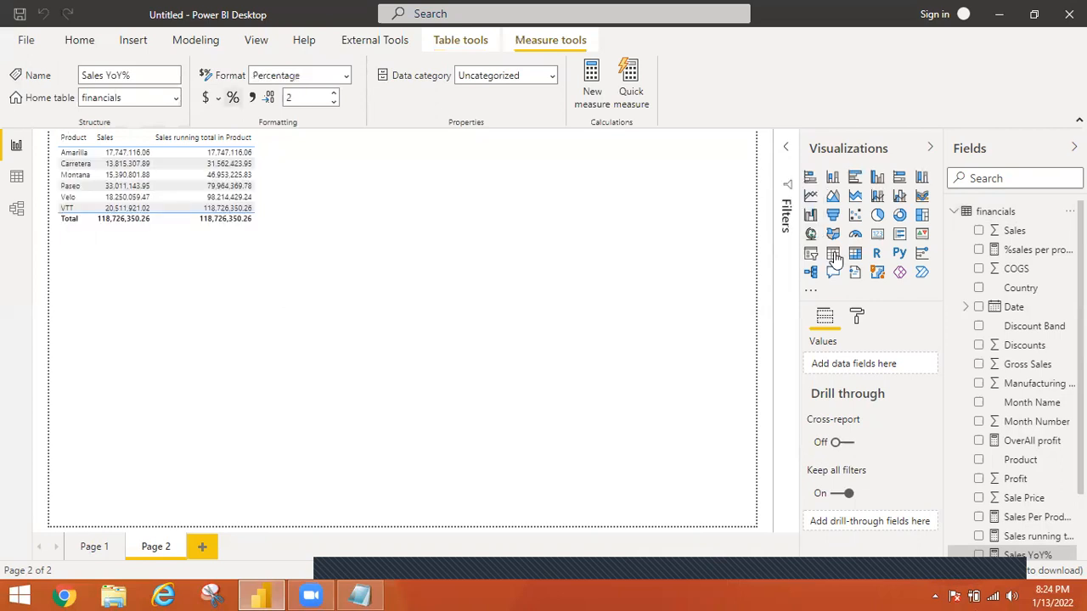
Insert a second table visual on Page 2 with Sales and the Year level of the Date hierarchy, and show it in focus mode
left_click(833, 254)
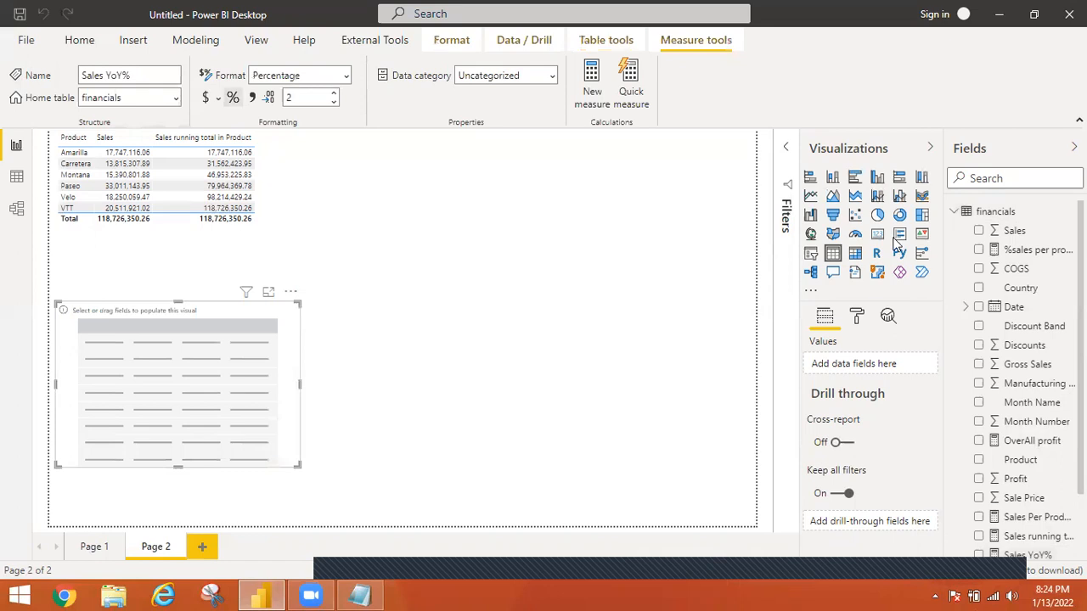
left_click(978, 230)
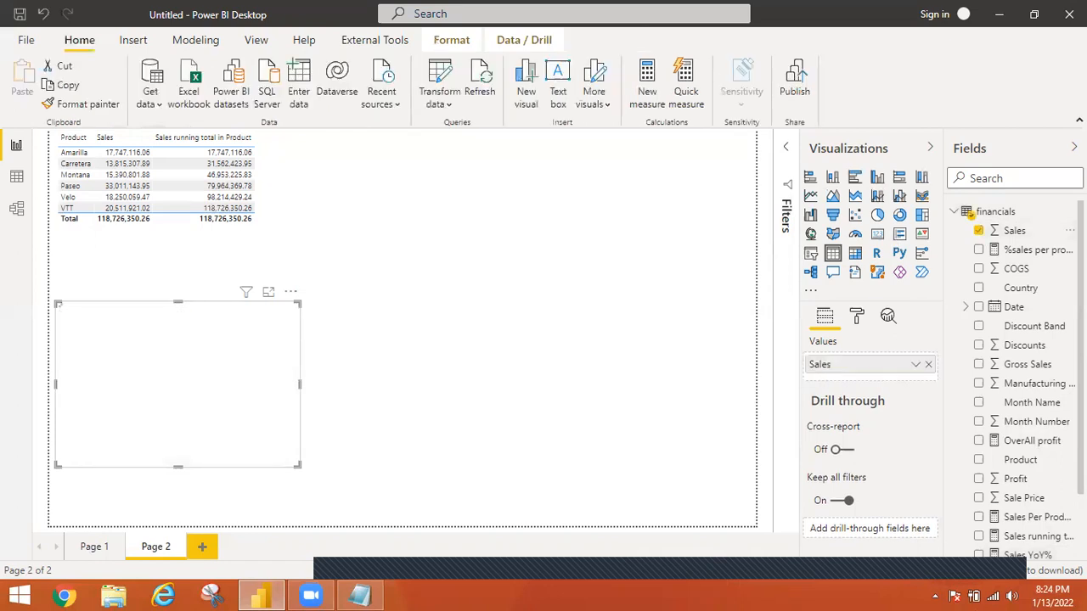
scroll(977, 552, "down", 3)
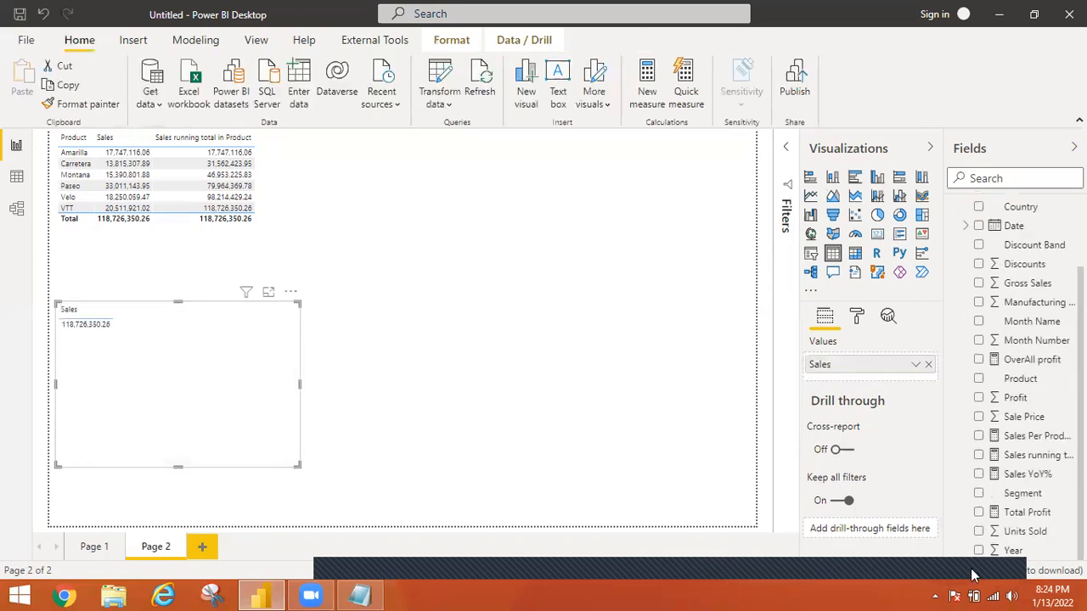
left_click(966, 227)
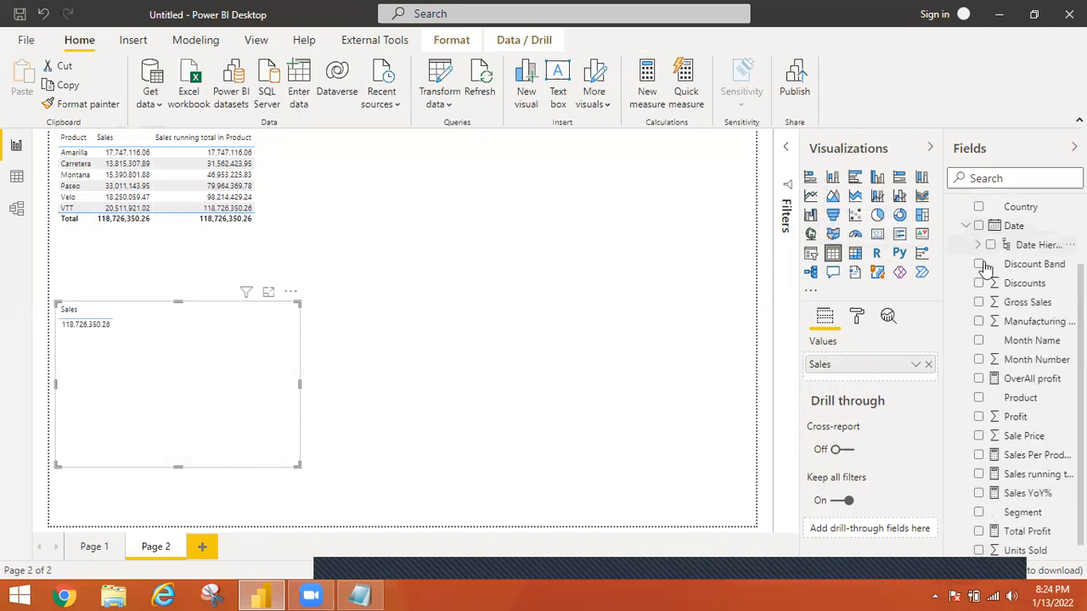
left_click(978, 244)
left_click(1003, 265)
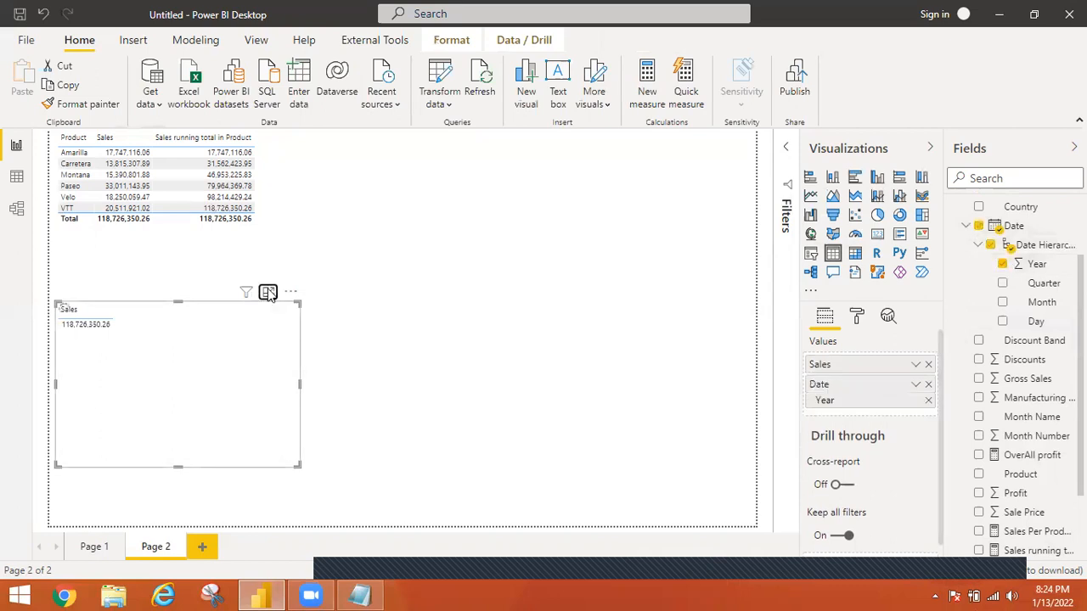
left_click(269, 293)
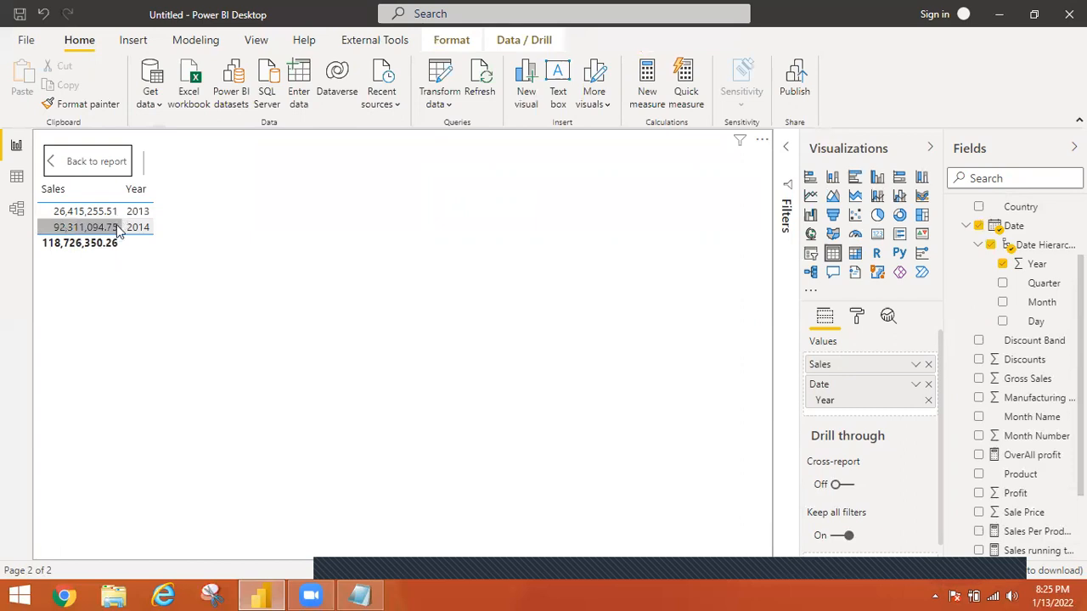
Compare the 2013 and 2014 Sales values with the total row in the table
left_click(117, 228)
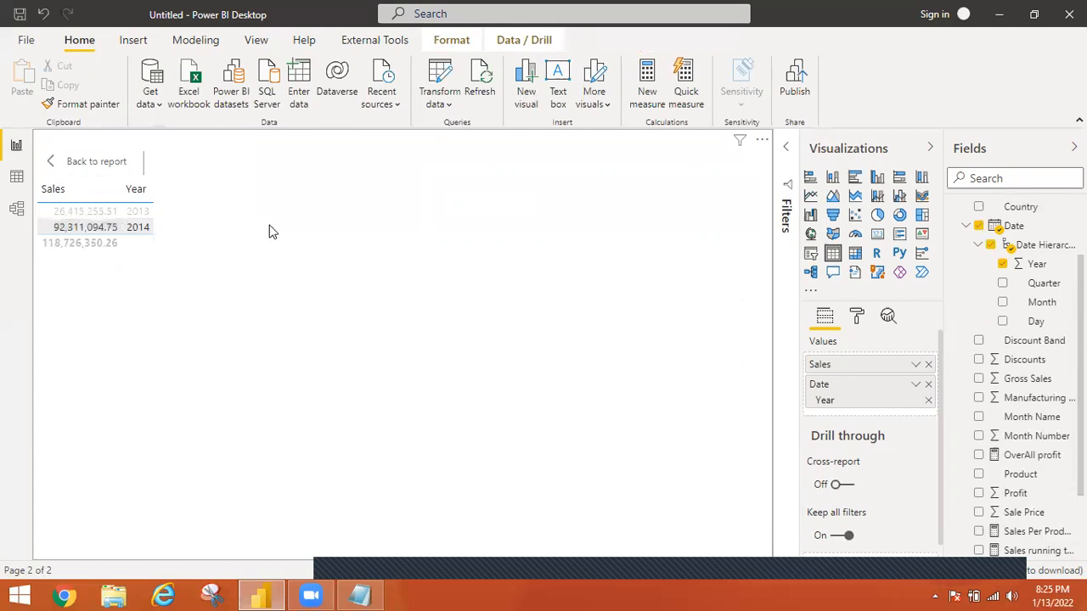
left_click(83, 229)
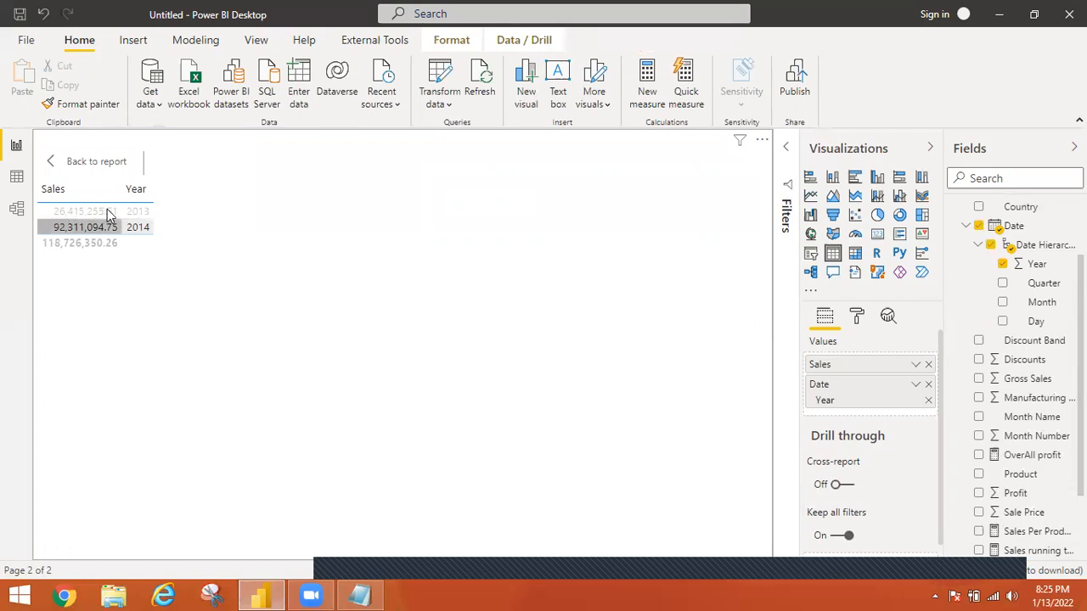
left_click(109, 212, "ctrl")
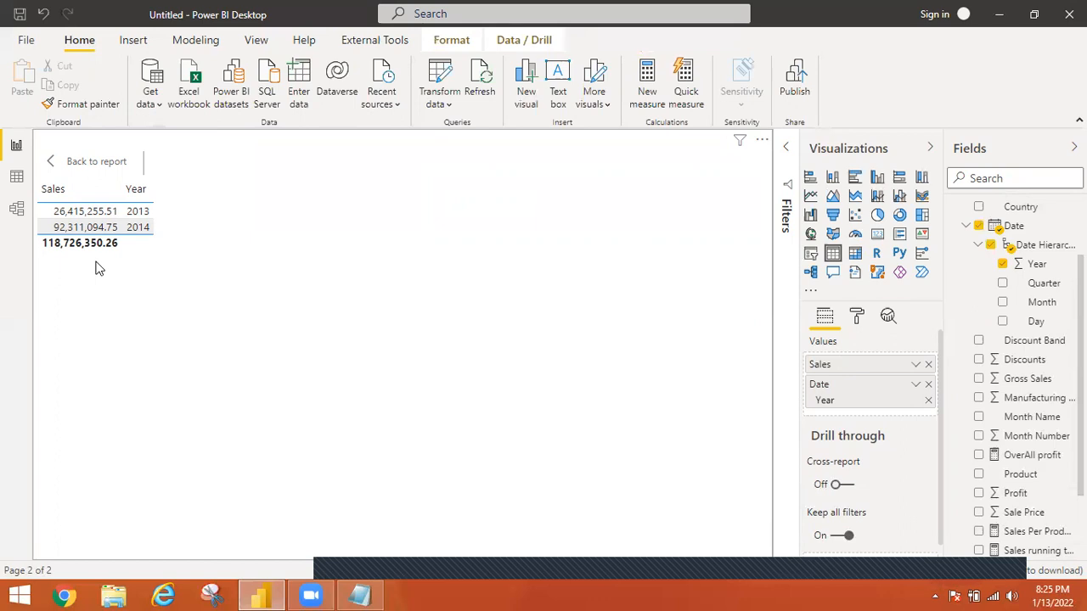
left_click(64, 233)
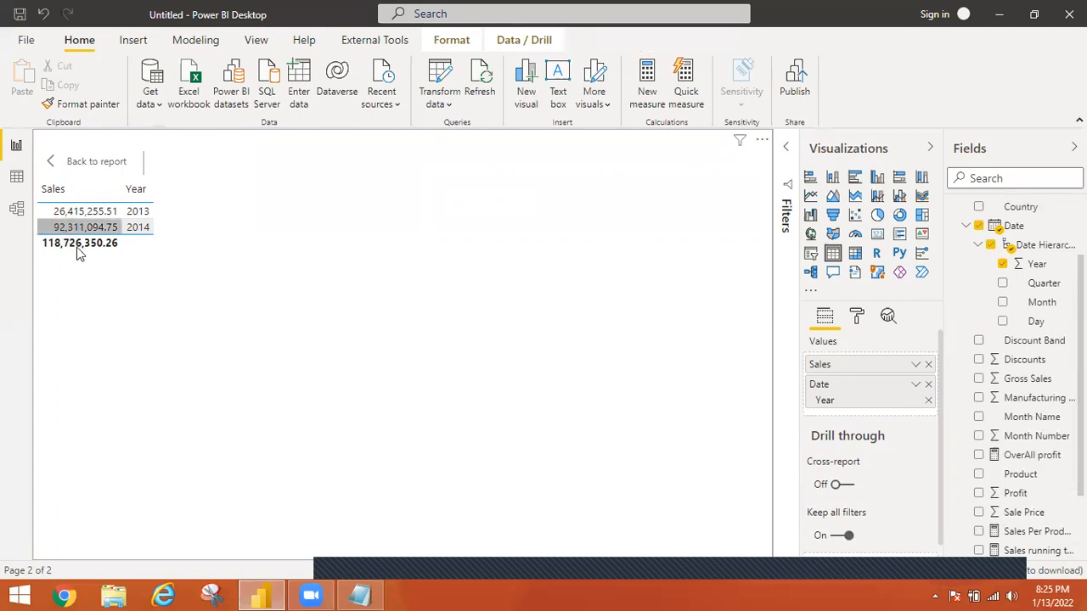
left_click(70, 212)
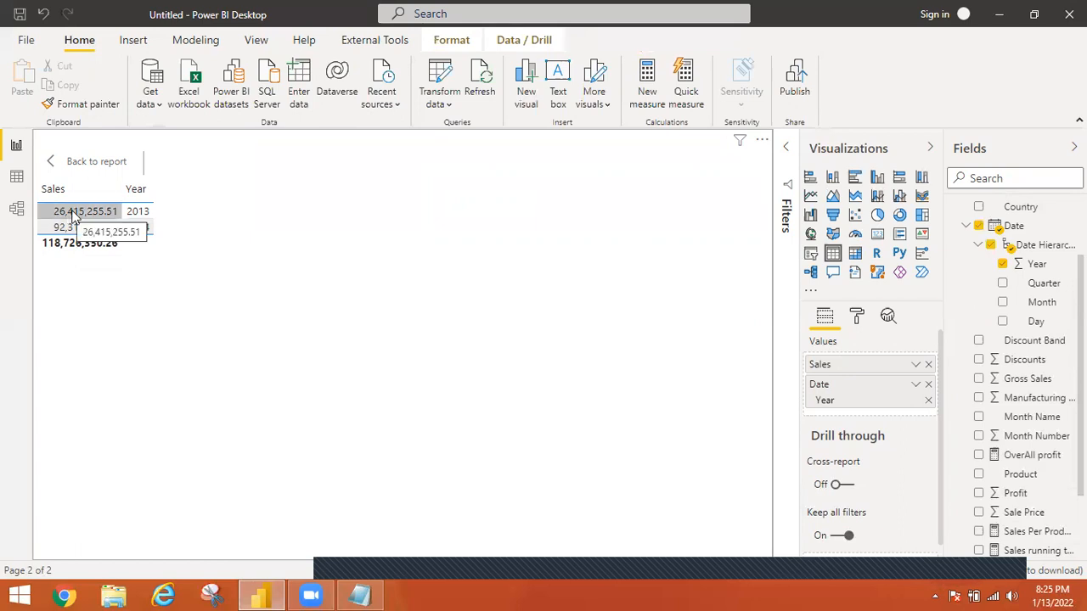
left_click(56, 212)
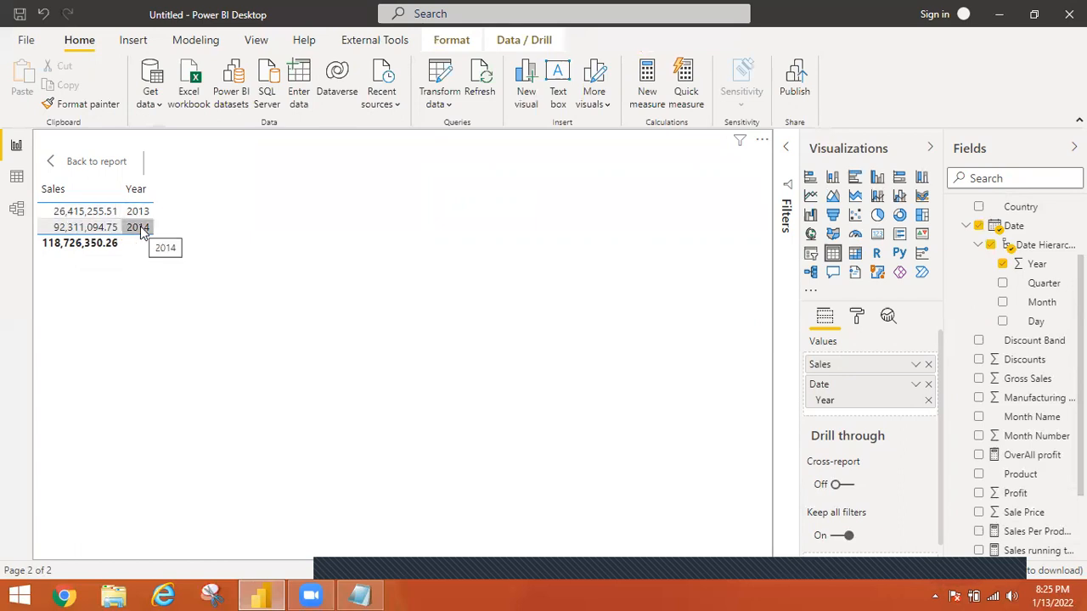
left_click(63, 247)
Open the Windows Calculator by running calc
key("super+r")
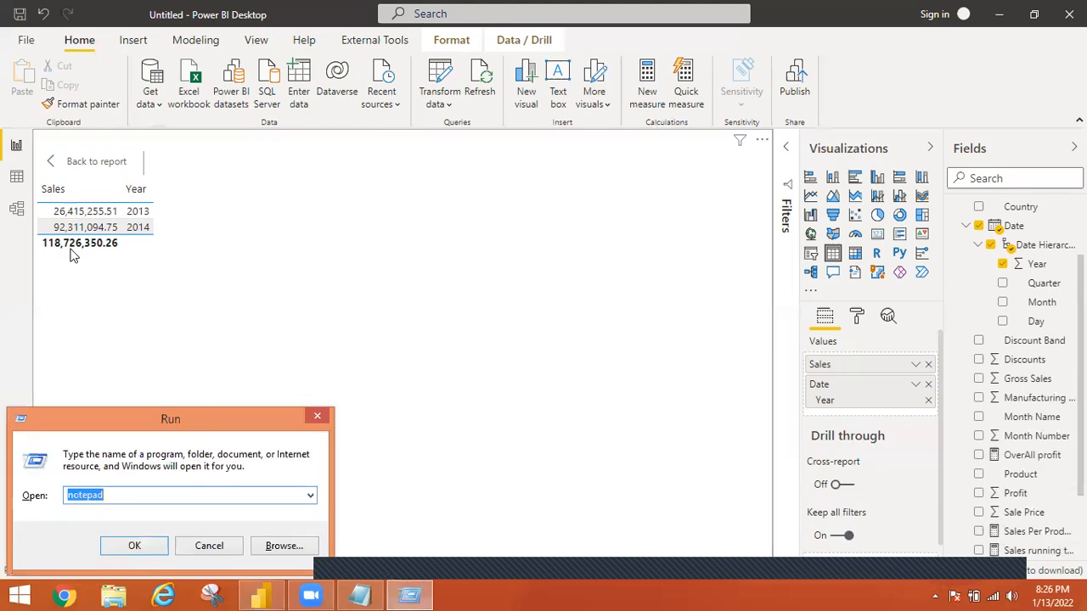
type("calc")
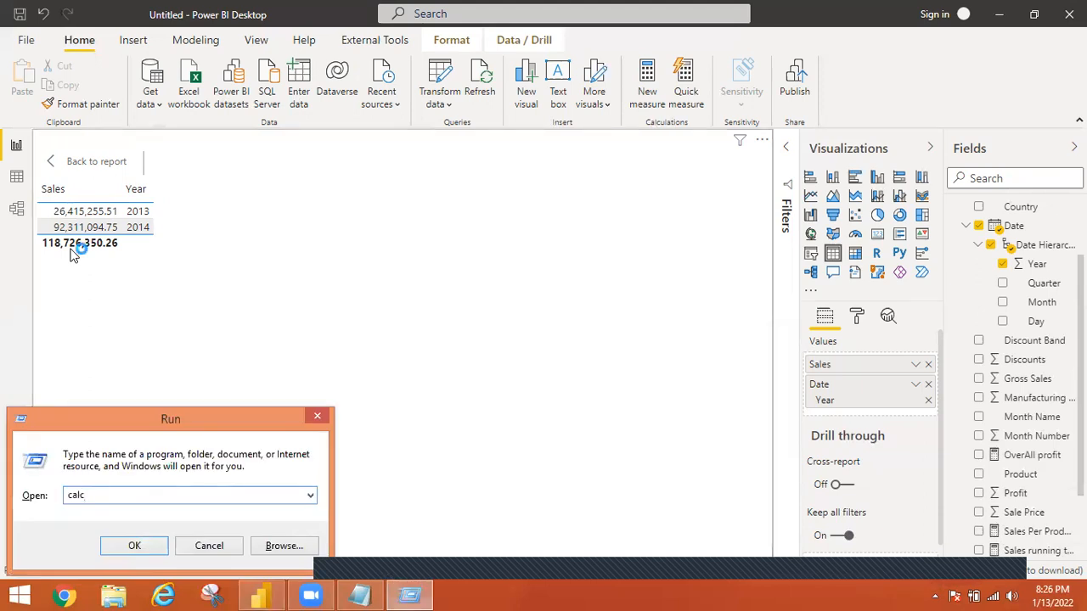
key("Return")
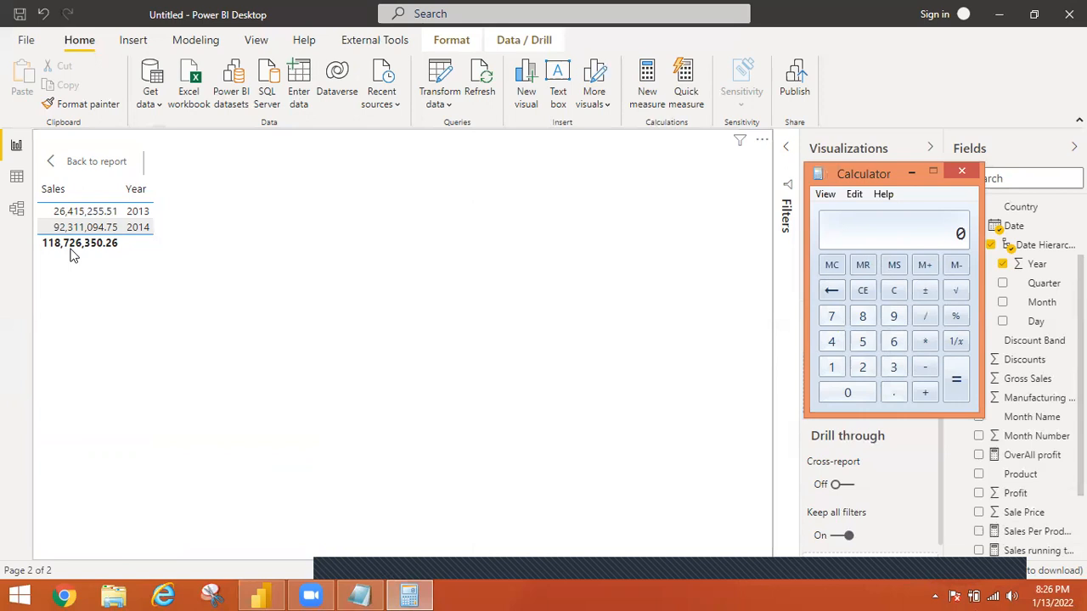
Calculate total sales minus 2013 sales in Calculator as 118726350.26 - 26415255.51
type("118726350")
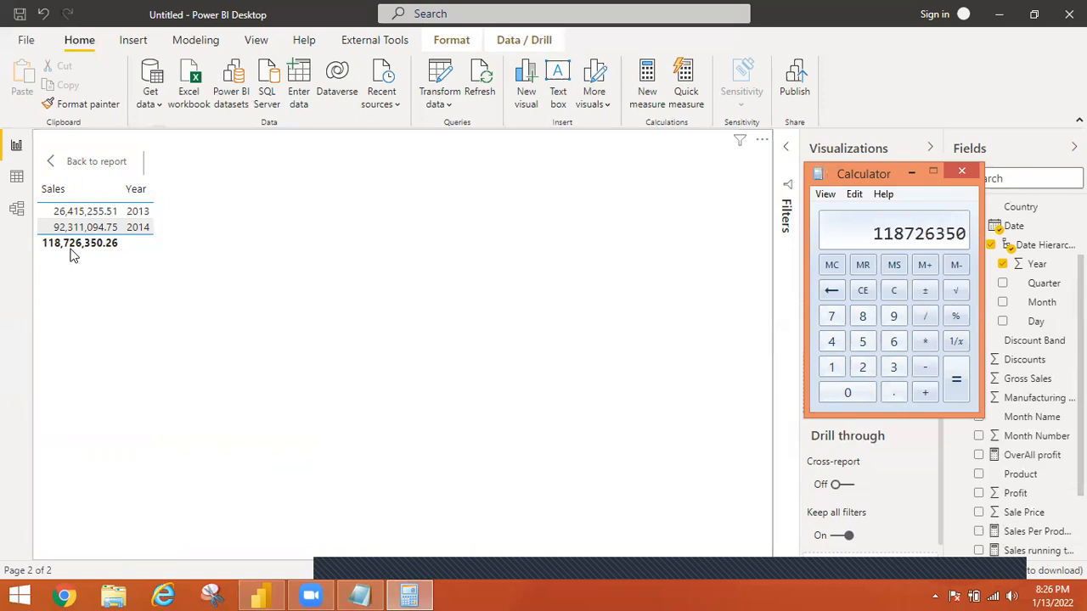
type(".26")
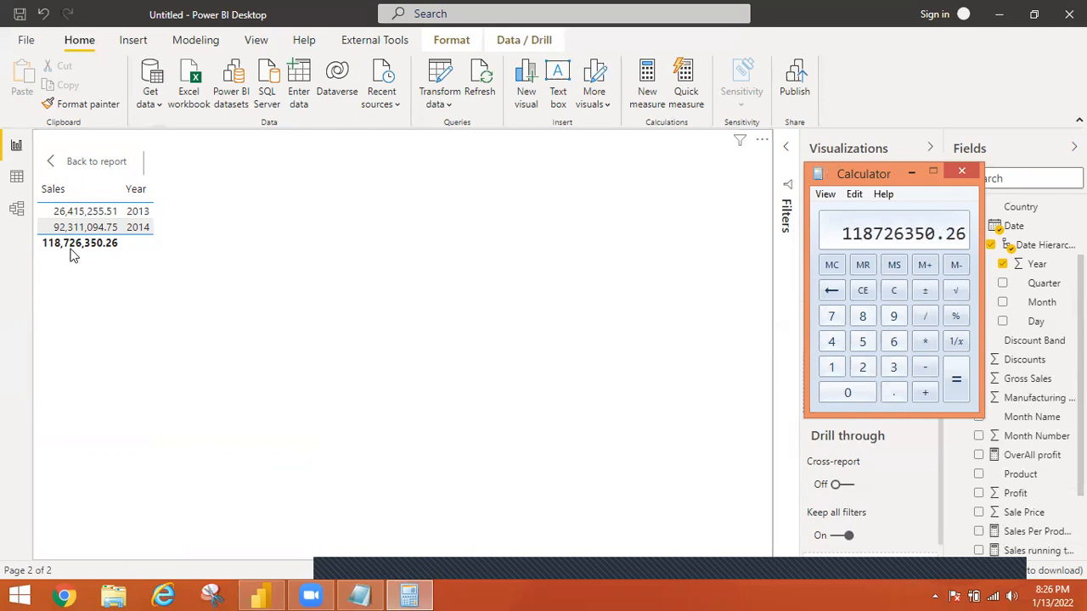
key("minus")
type("26415")
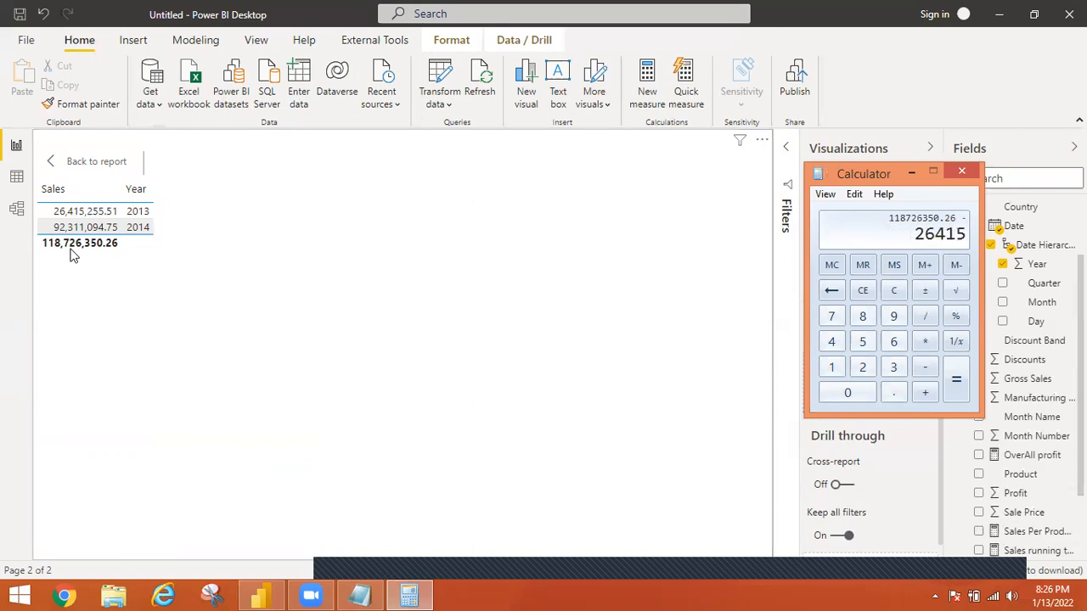
type("255.51")
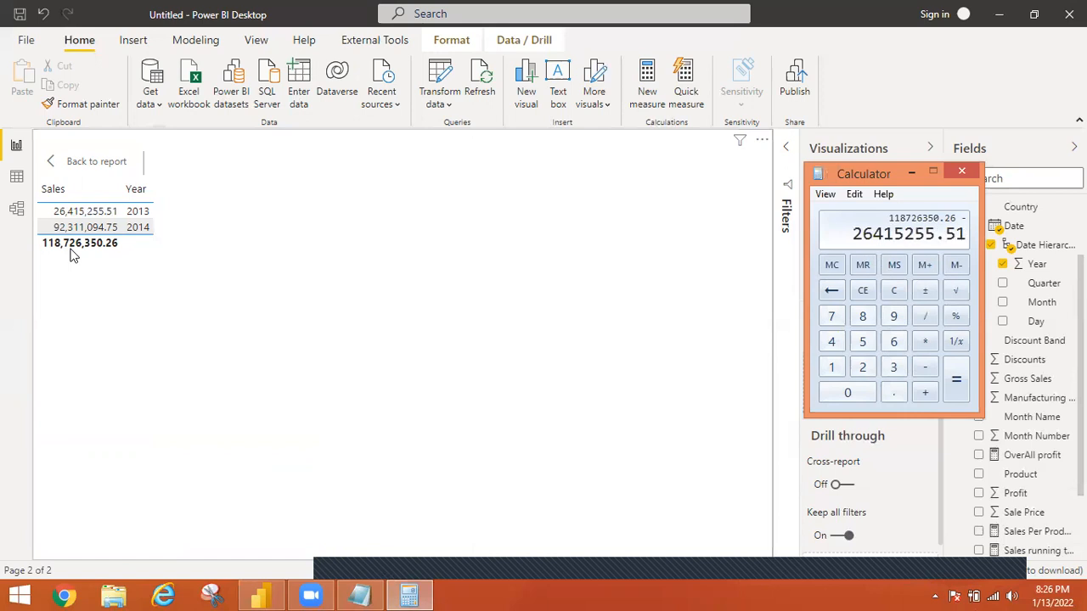
key("Return")
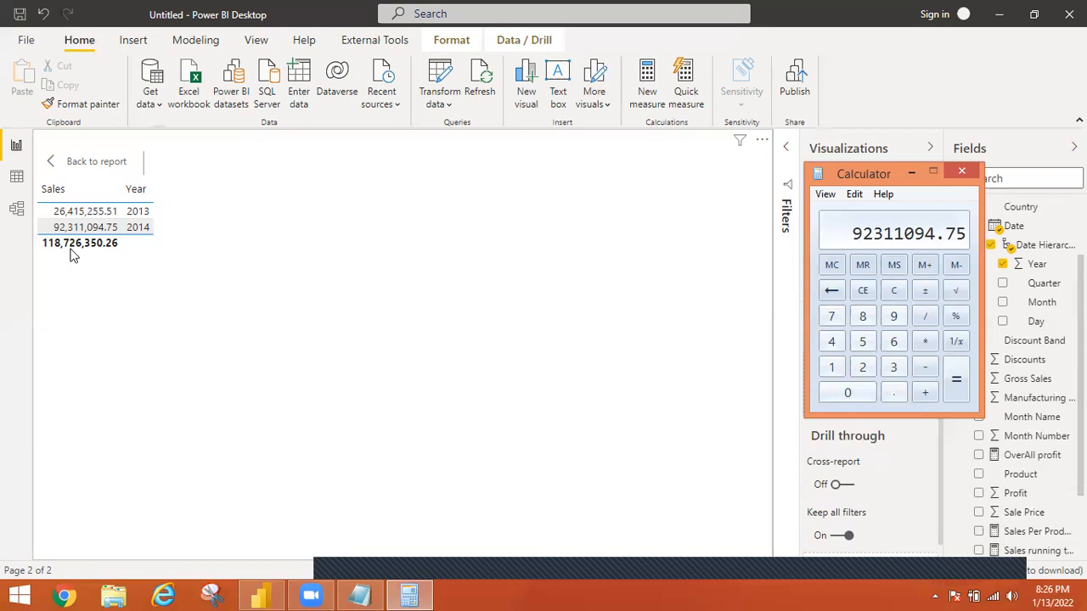
Divide the sales difference in Calculator by the 2013 sales of 26415255.51 and multiply by 100 for the percentage
key("slash")
type("26")
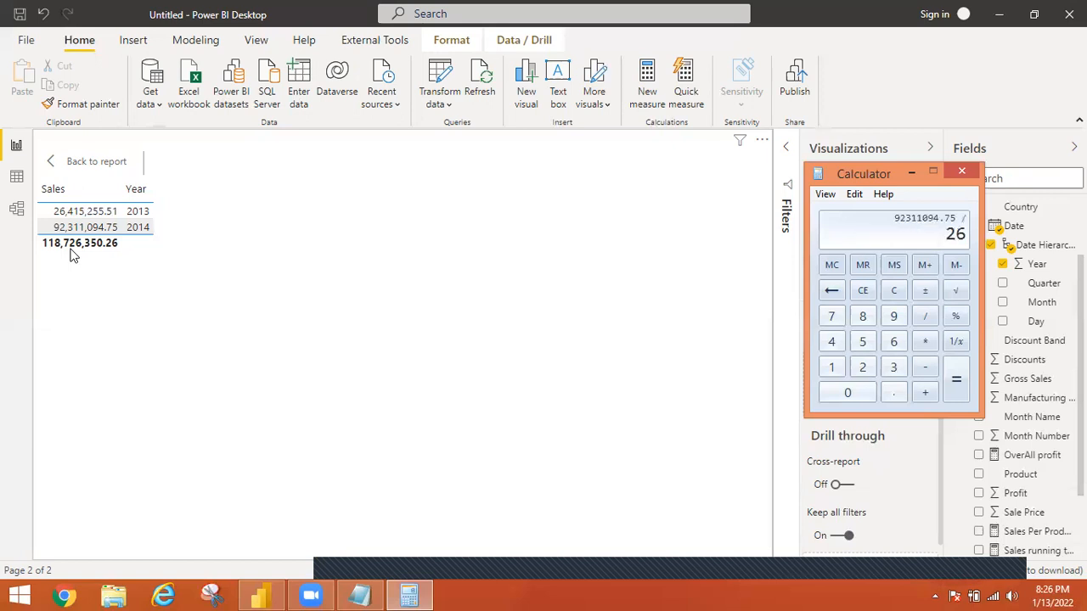
type("415255.5")
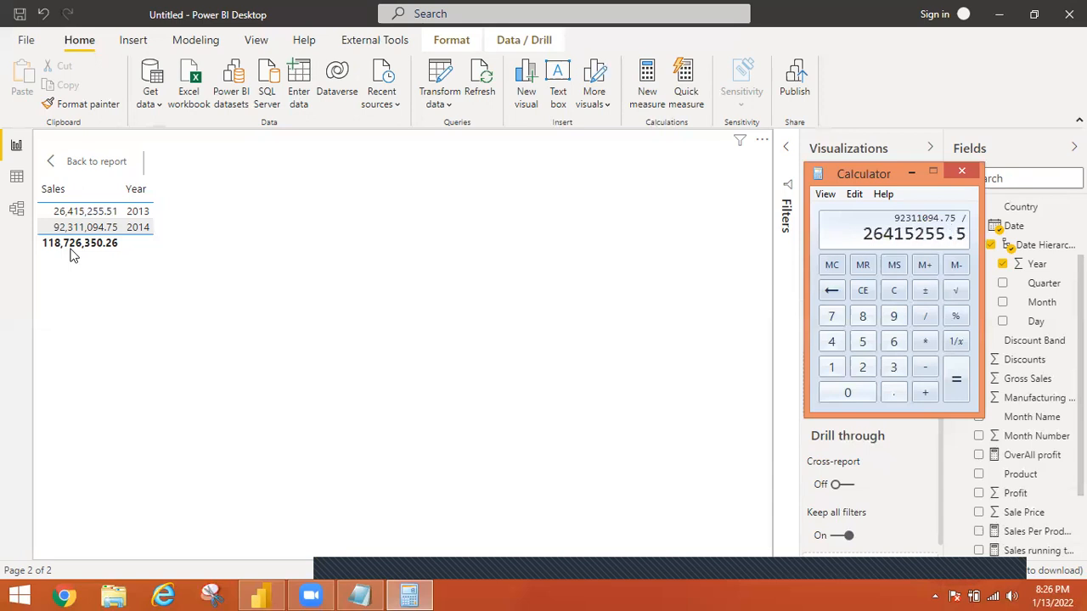
type("1")
key("Return")
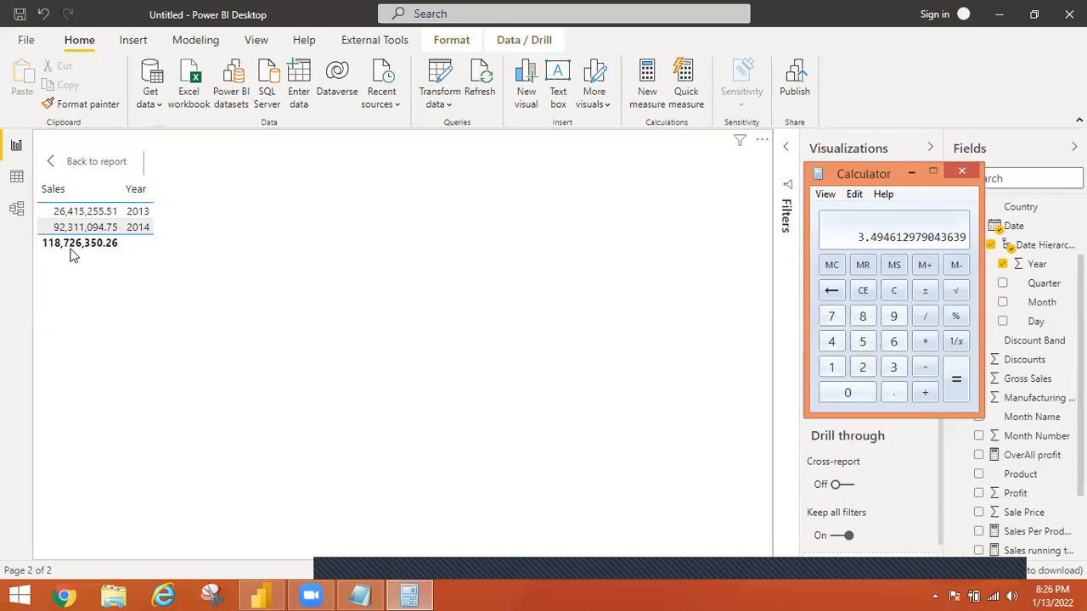
type("*1")
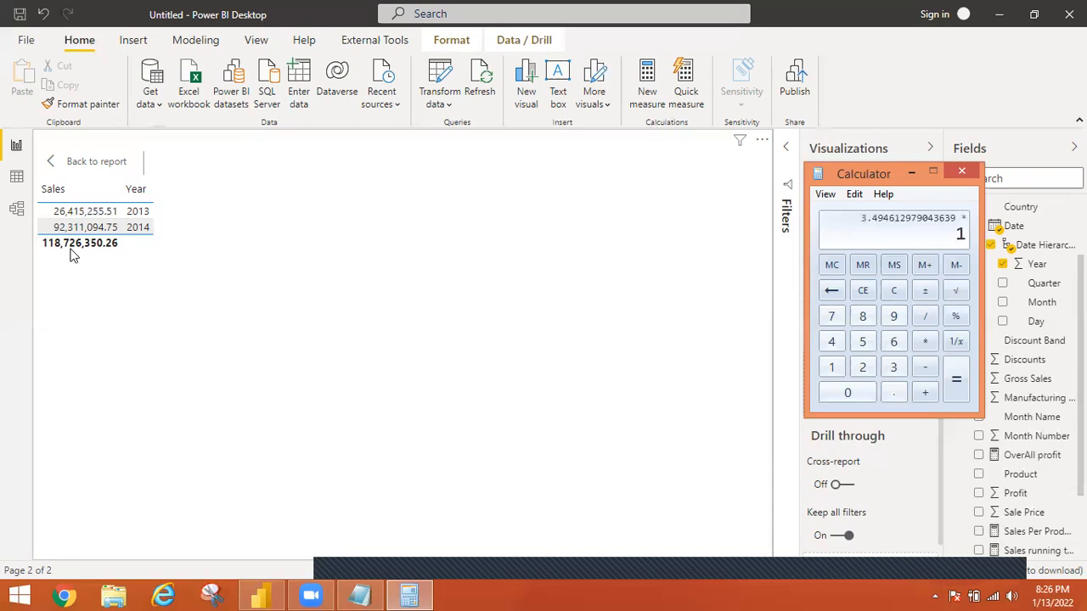
type("00")
key("Return")
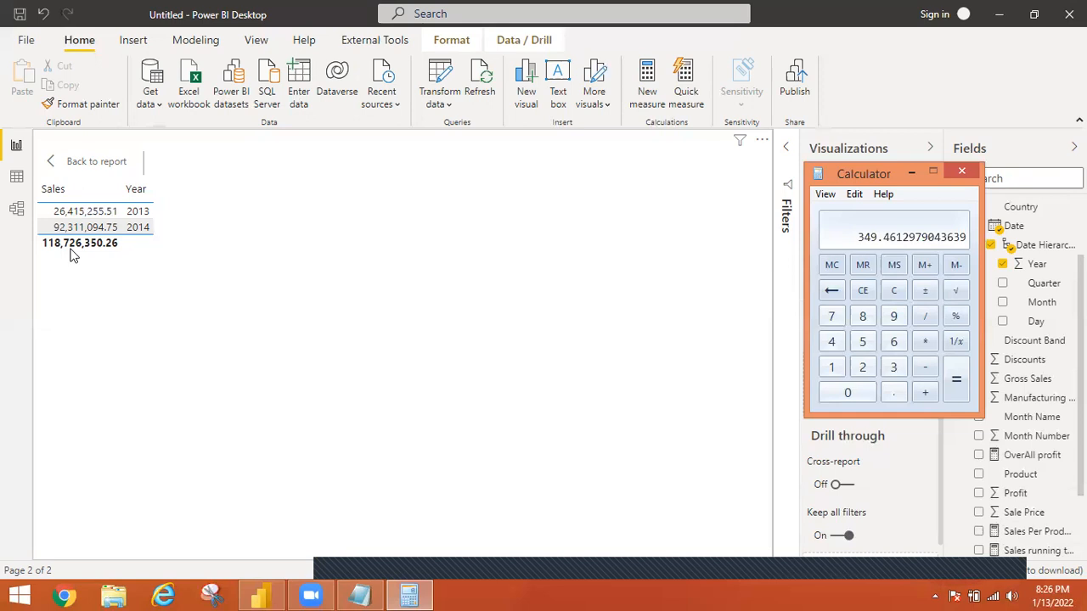
Exit focus mode, add a card visual with Sales YoY% to Page 2, and bring Calculator forward to compare the percentage
left_click(55, 160)
left_click(54, 160, "ctrl")
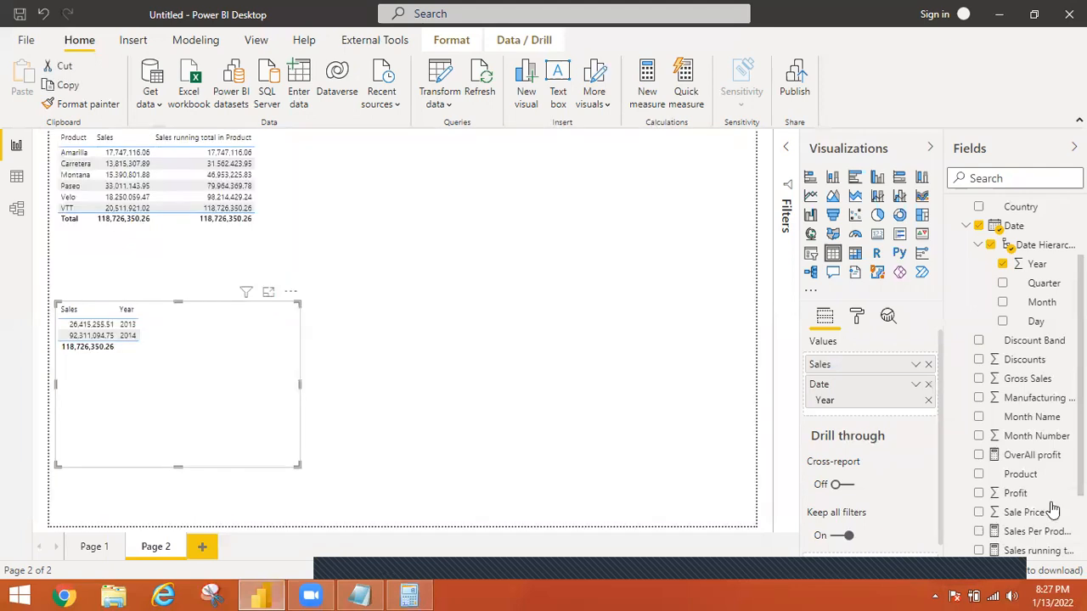
left_click(877, 236)
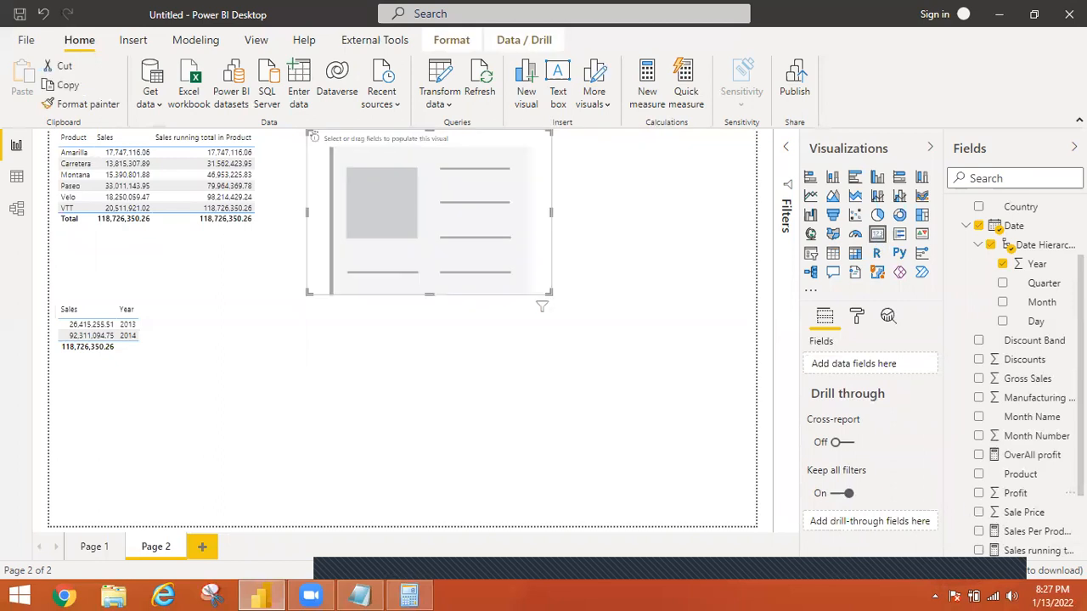
scroll(1019, 382, "down", 2)
scroll(953, 475, "down", 1)
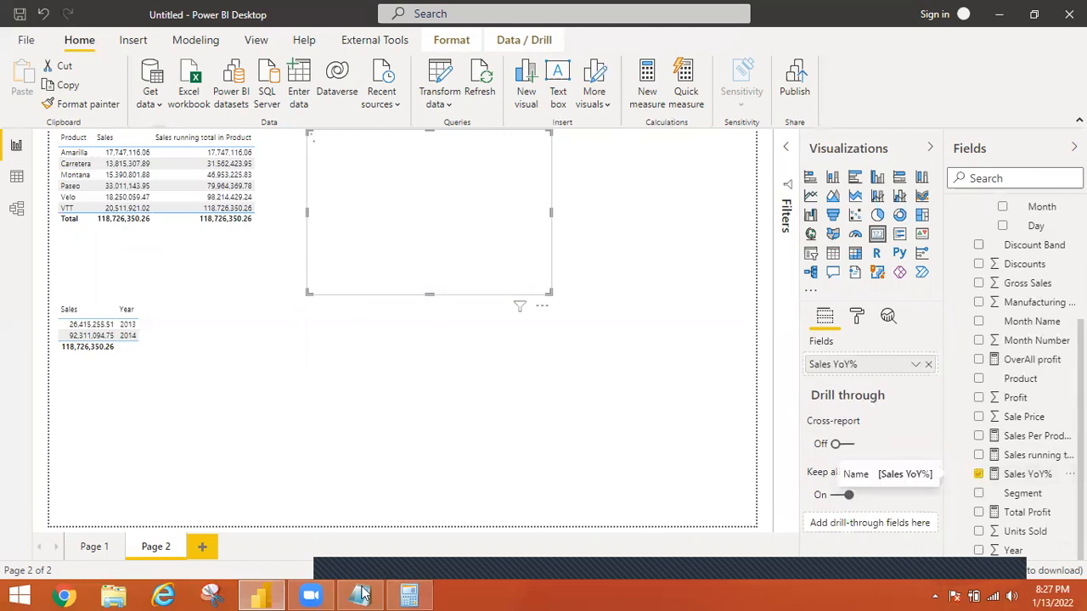
left_click(412, 589)
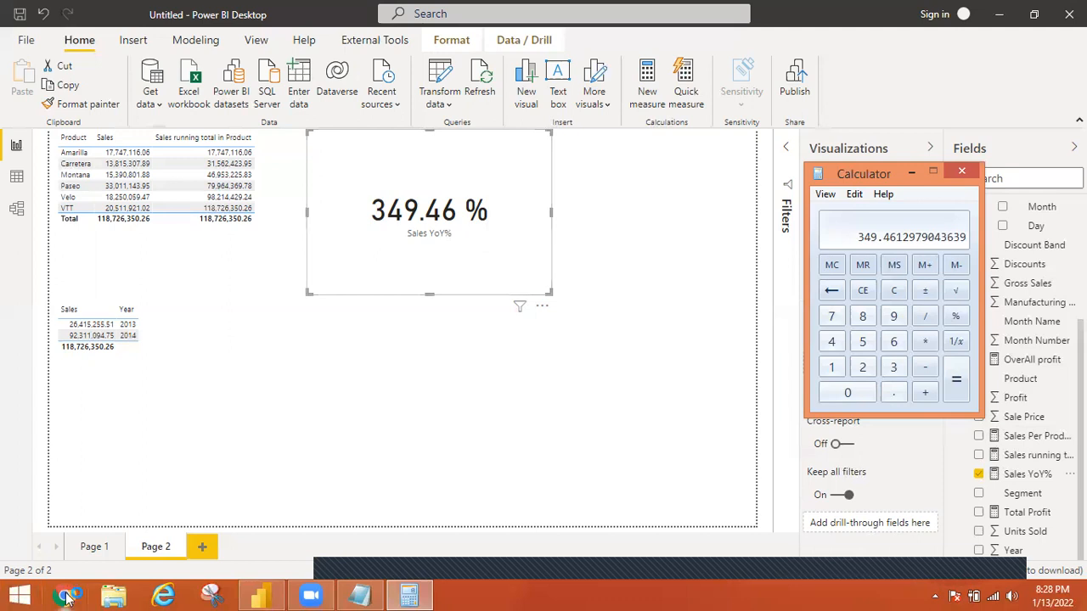
Switch to Chrome and enter "year over" in the address bar to look through the search suggestions
left_click(429, 291)
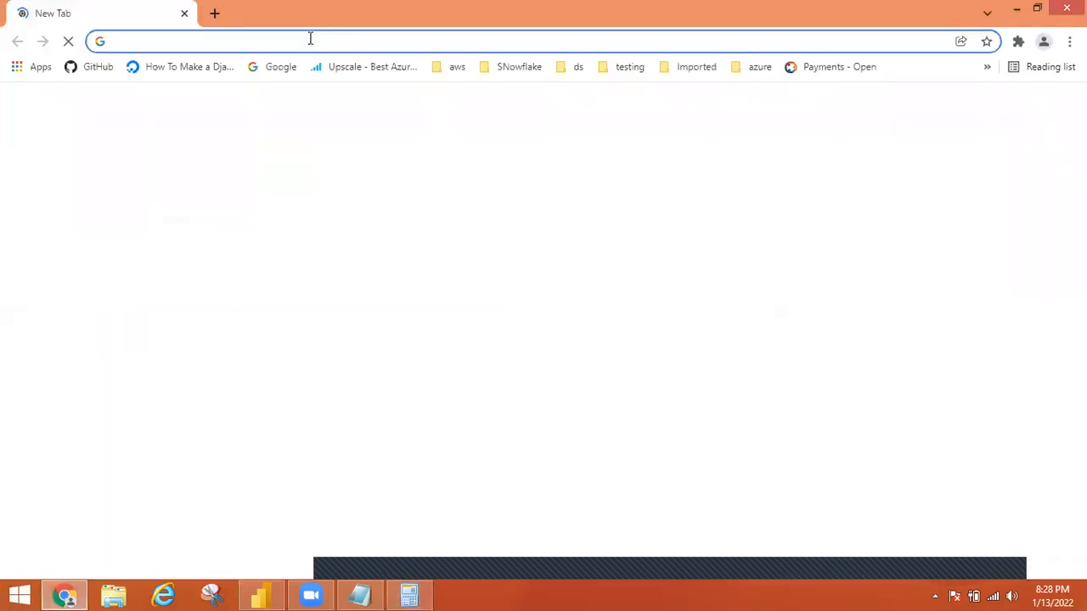
left_click(310, 41)
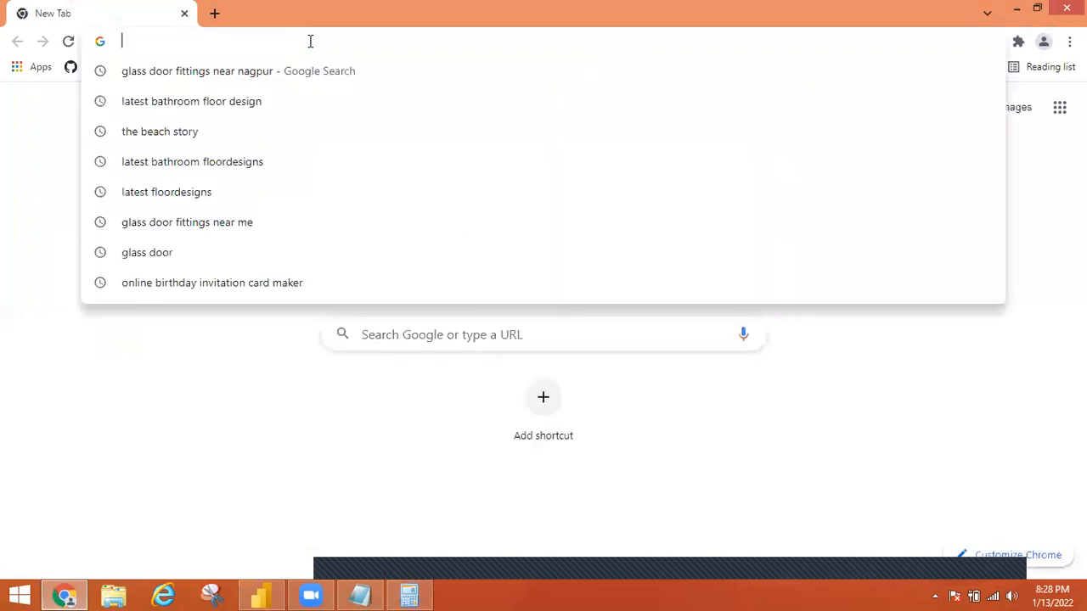
type("year")
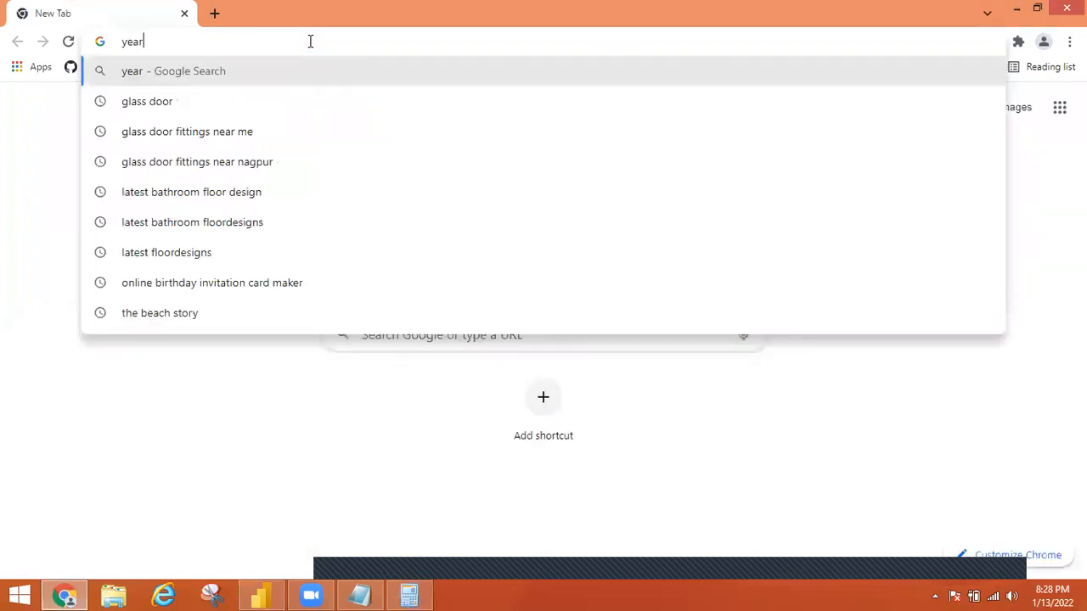
type(" ove")
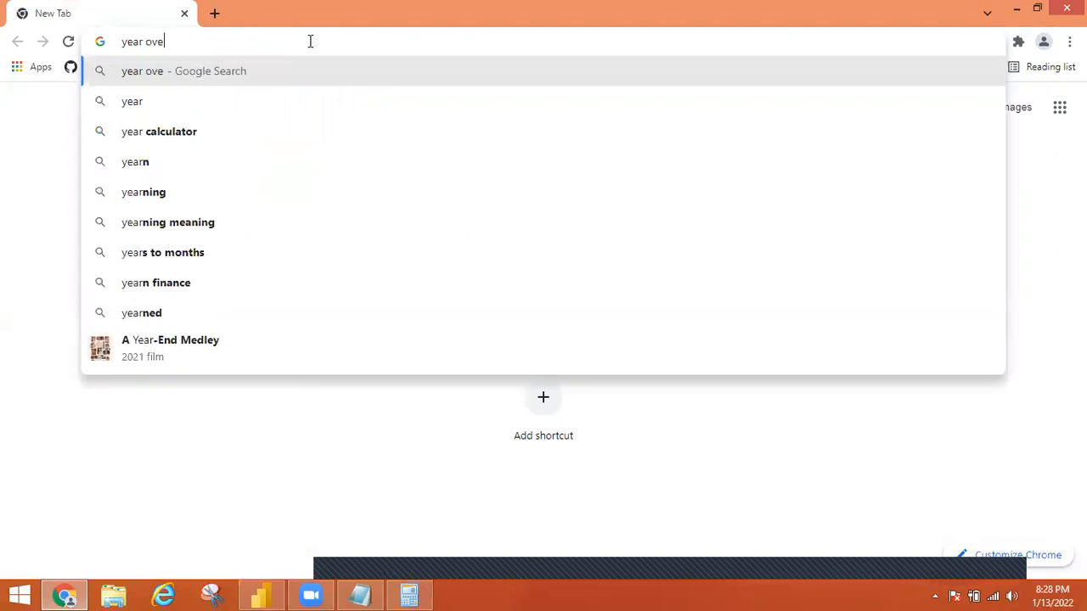
type("r")
left_click(215, 133)
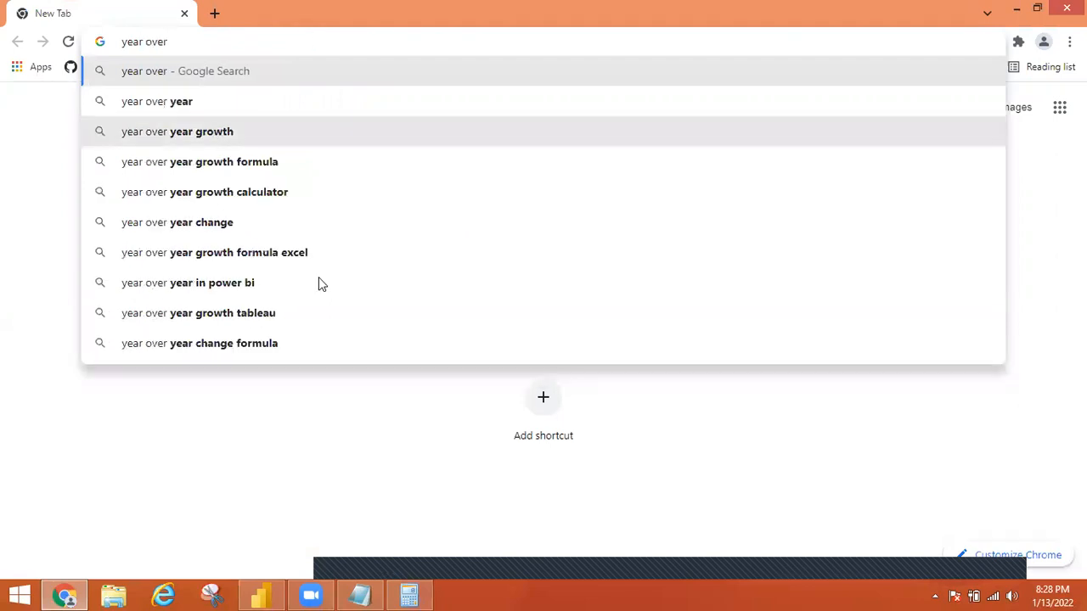
Return to Power BI Desktop and show the full DAX formula of the Sales YoY% measure
left_click(266, 593)
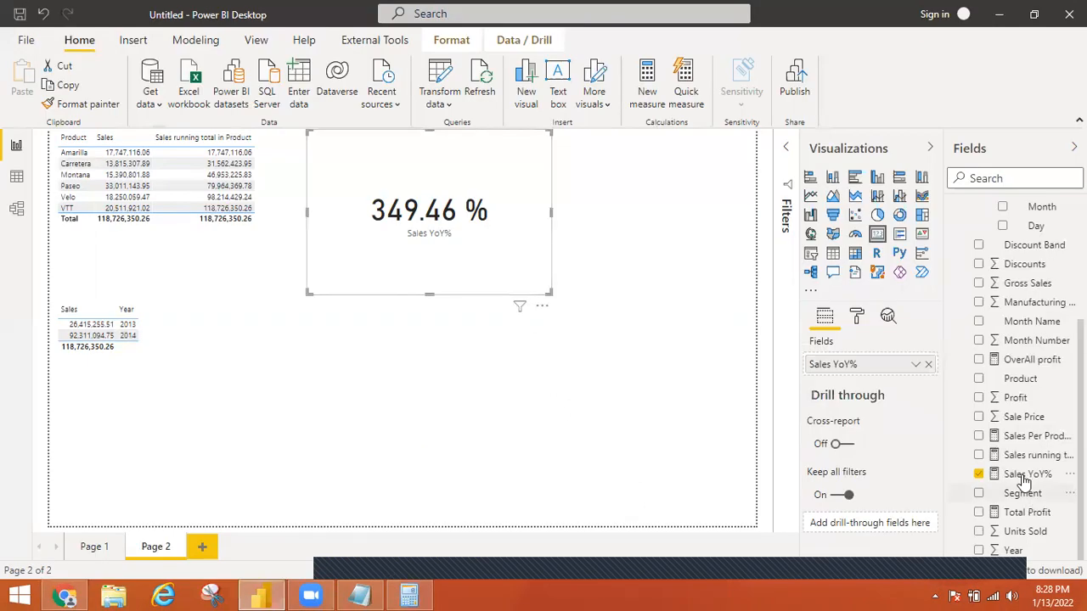
left_click(1025, 480)
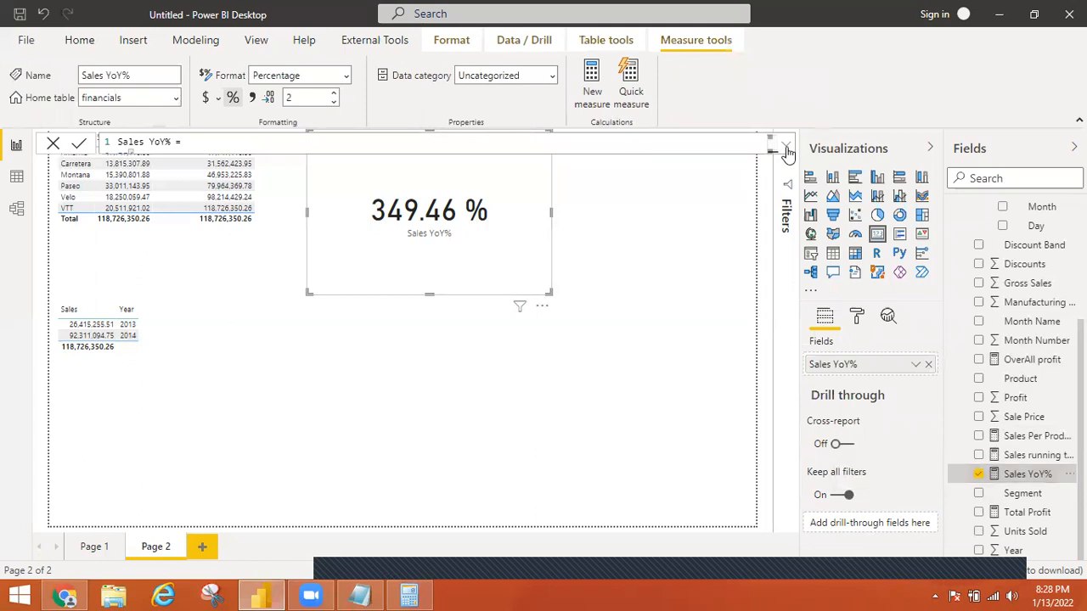
left_click(786, 148)
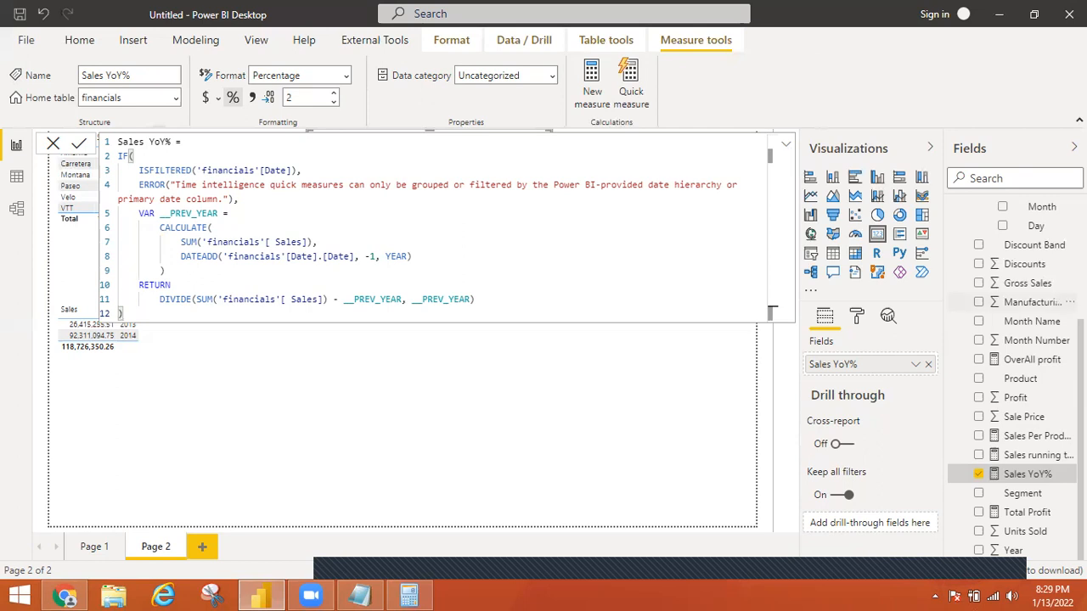
Collapse the Date field's hierarchy in the financials table
scroll(1002, 289, "up", 2)
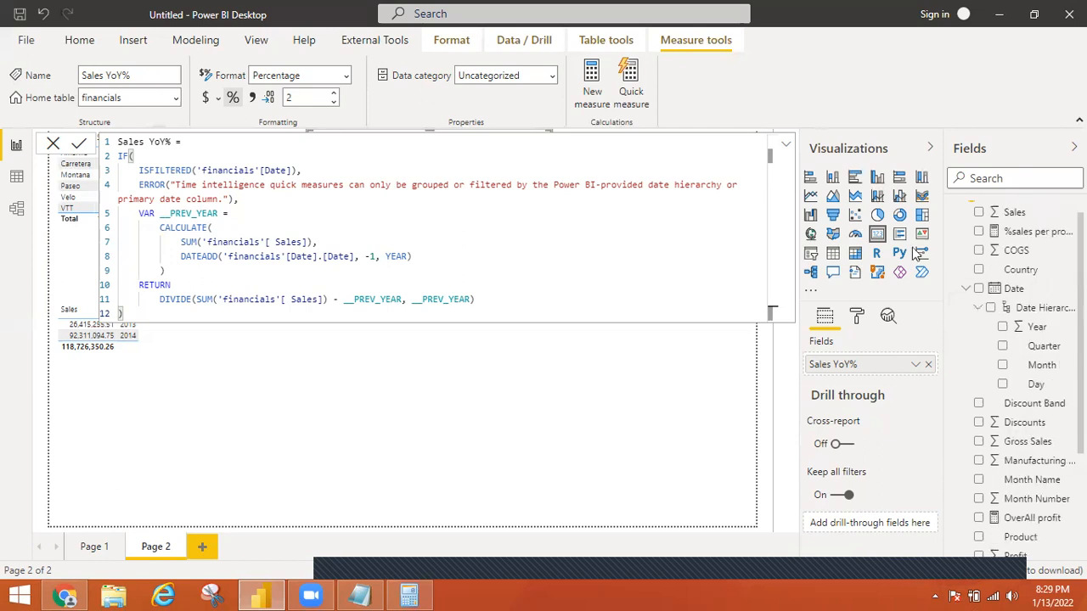
left_click(989, 284)
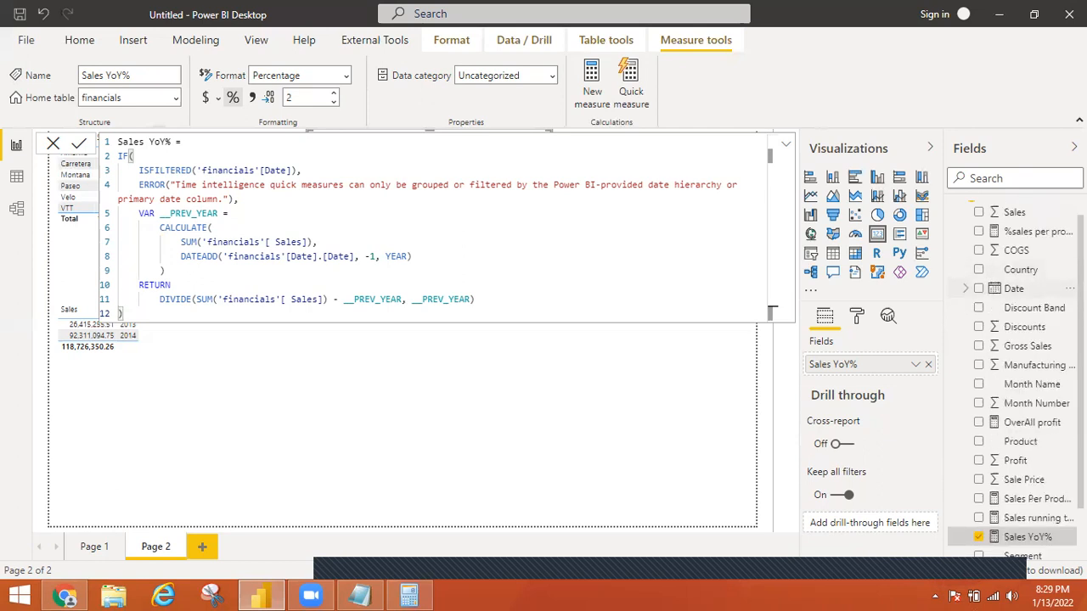
scroll(1016, 380, "up", 1)
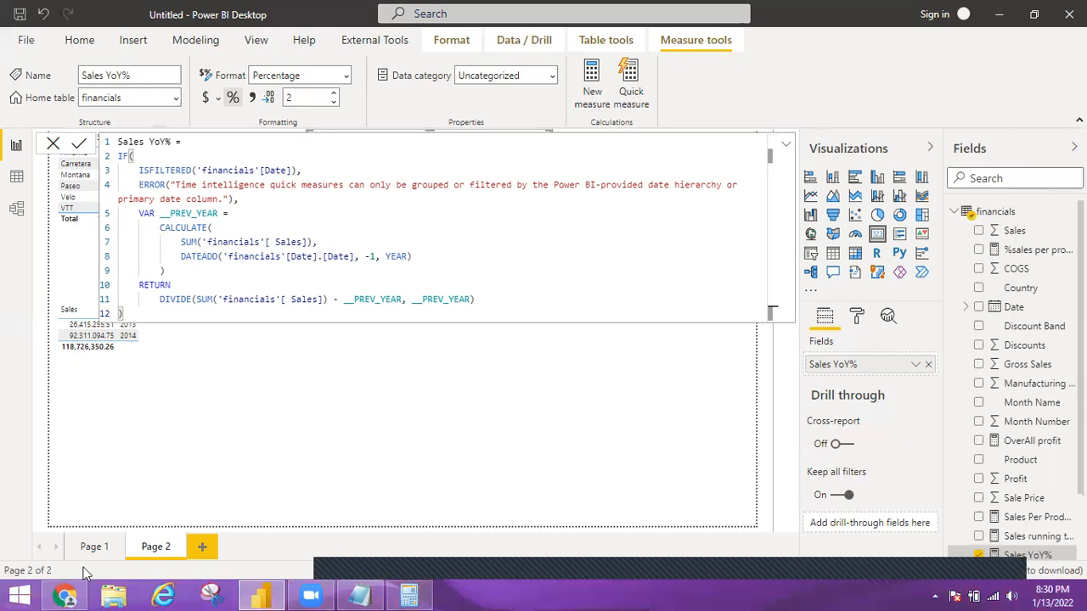
Open TestDate_25_07_2020.xlsx from the DAX folder inside the powerbi datasets folder and maximize the Excel window
left_click(113, 595)
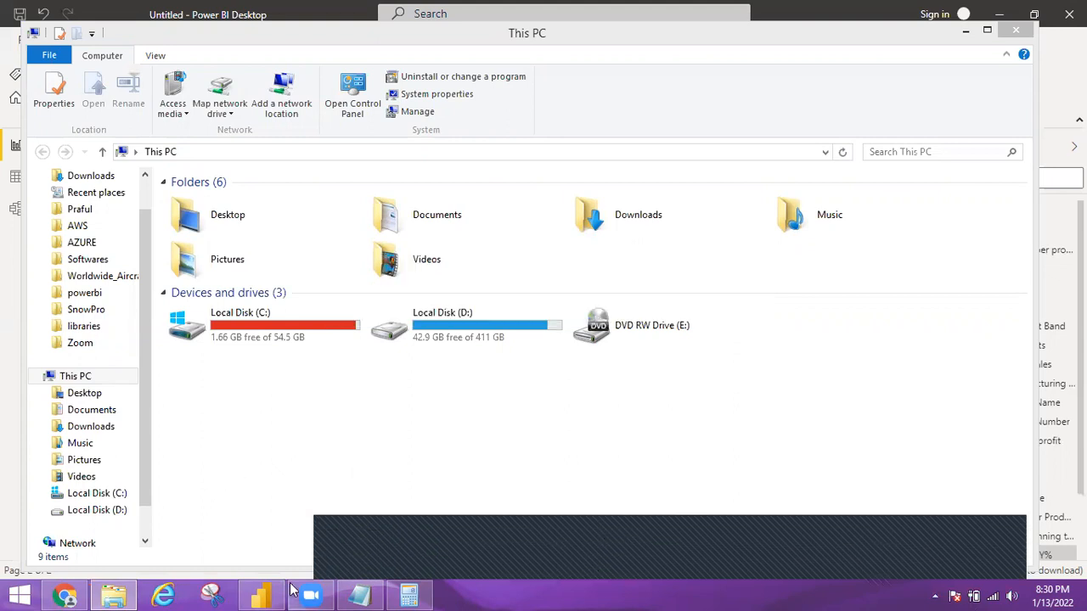
left_click(85, 293)
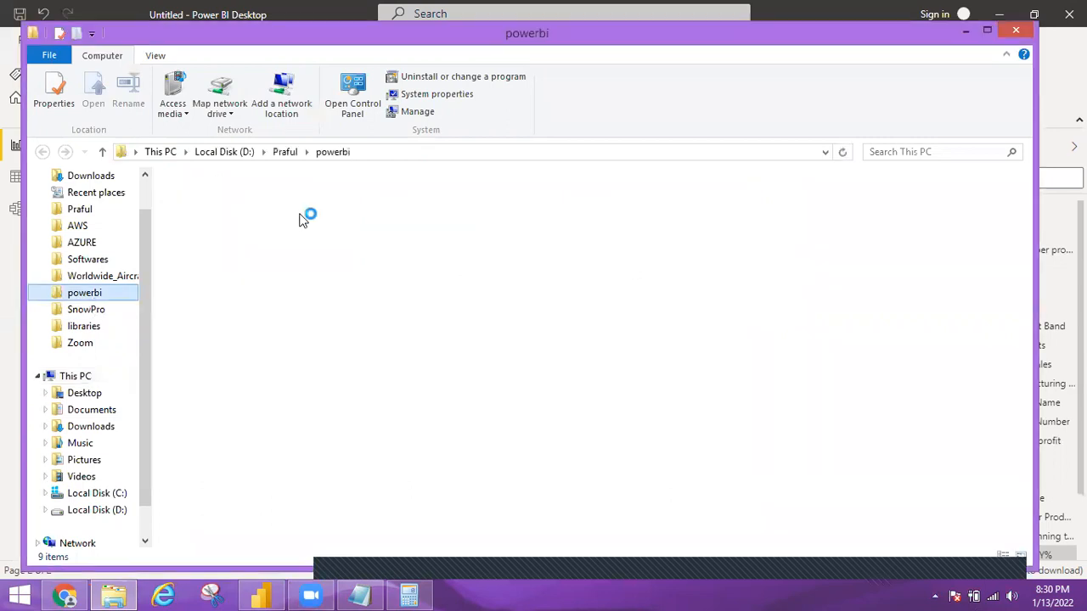
double_click(203, 201)
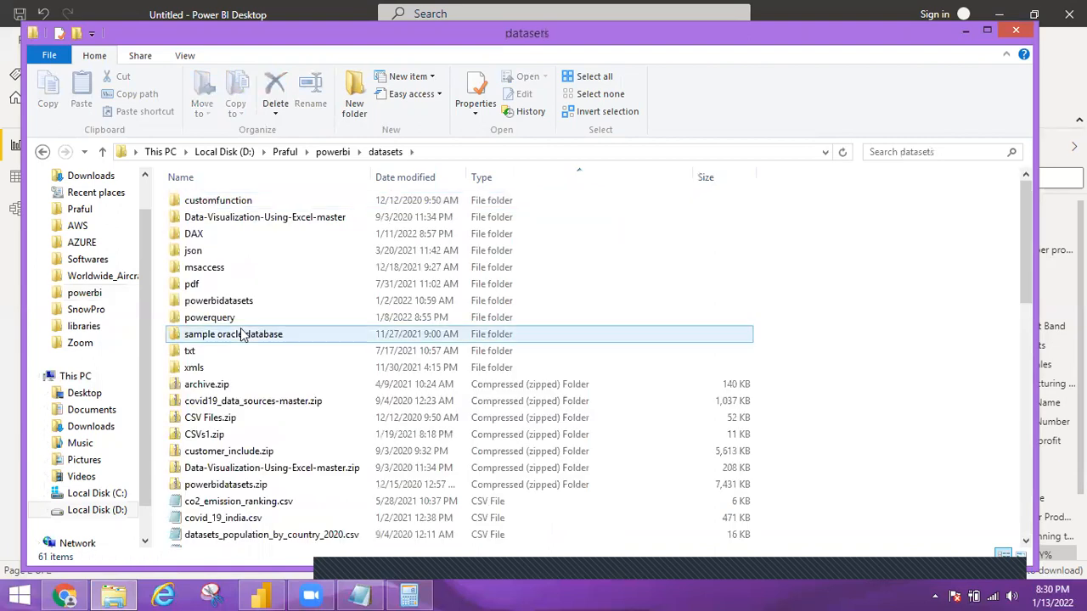
double_click(194, 235)
double_click(234, 422)
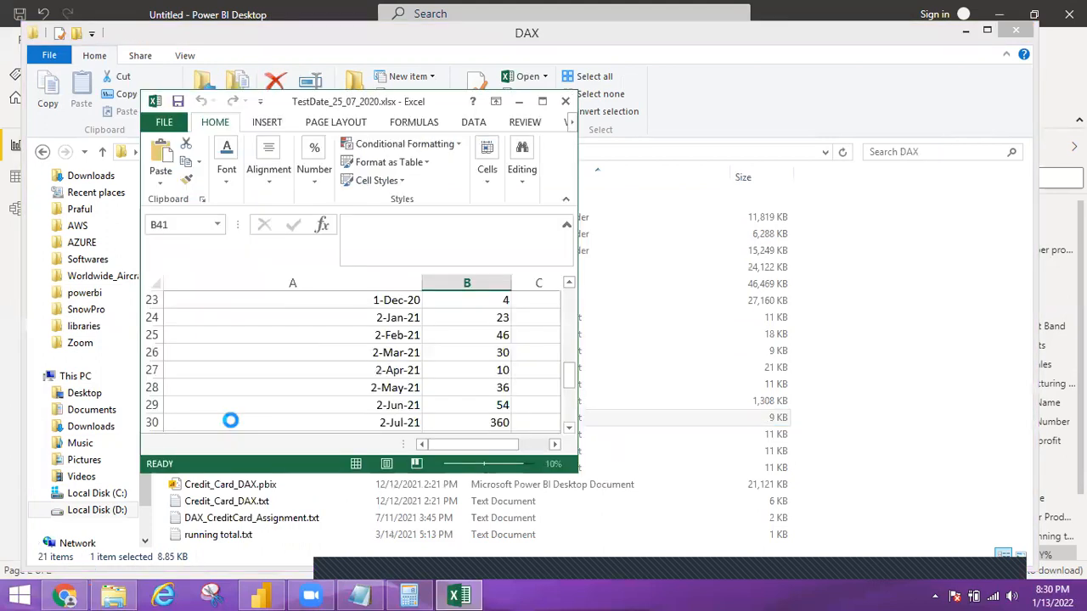
left_click(545, 102)
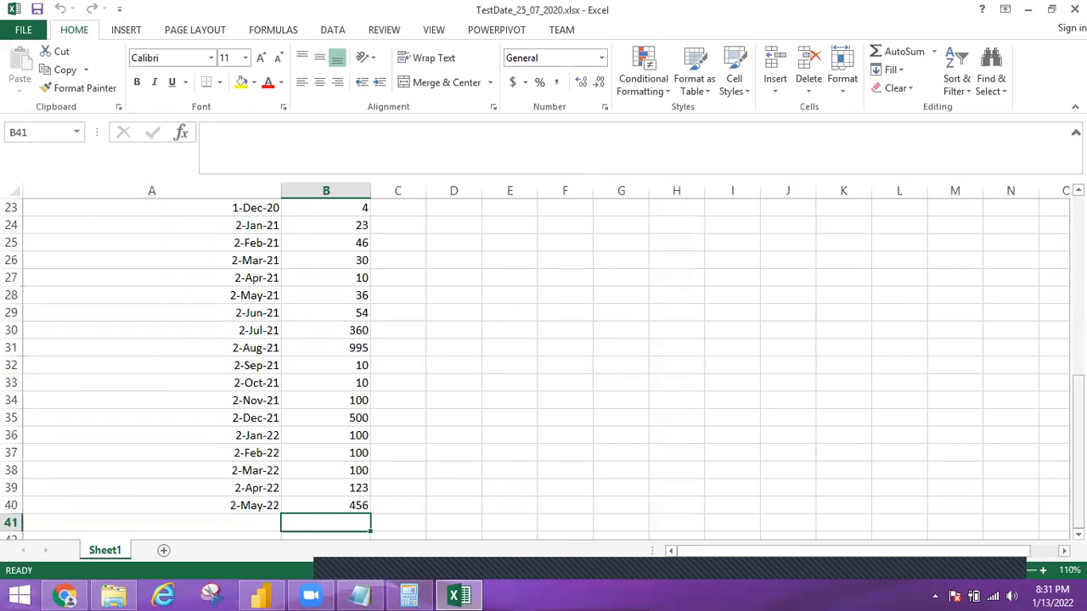
Review the Date and SalesAmount data from start to end and highlight the January to May 2022 rows
left_click_drag(1078, 450, 1055, 42)
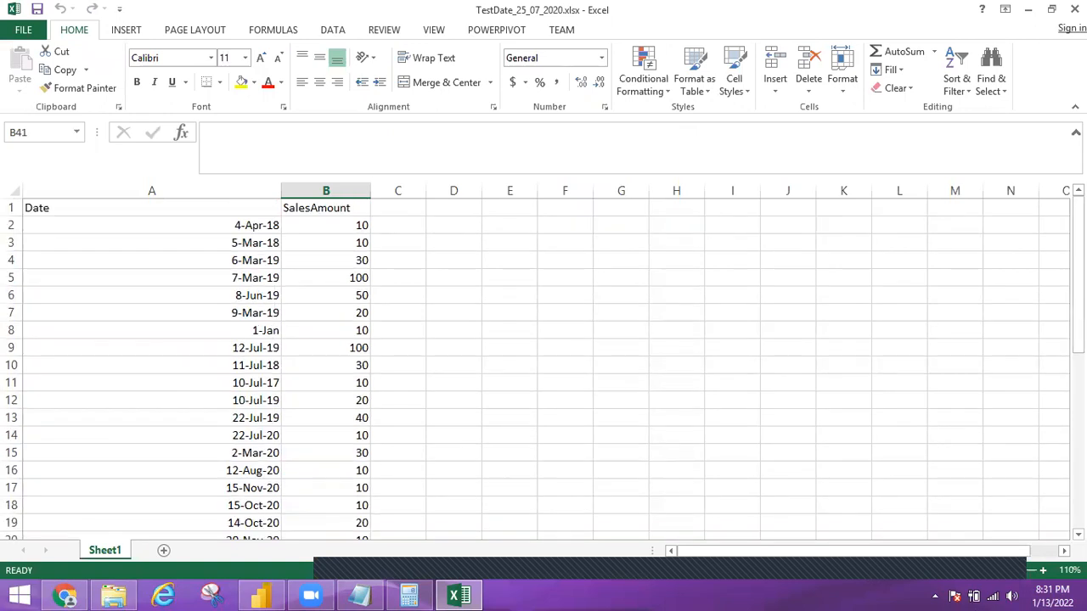
left_click_drag(1078, 274, 1078, 451)
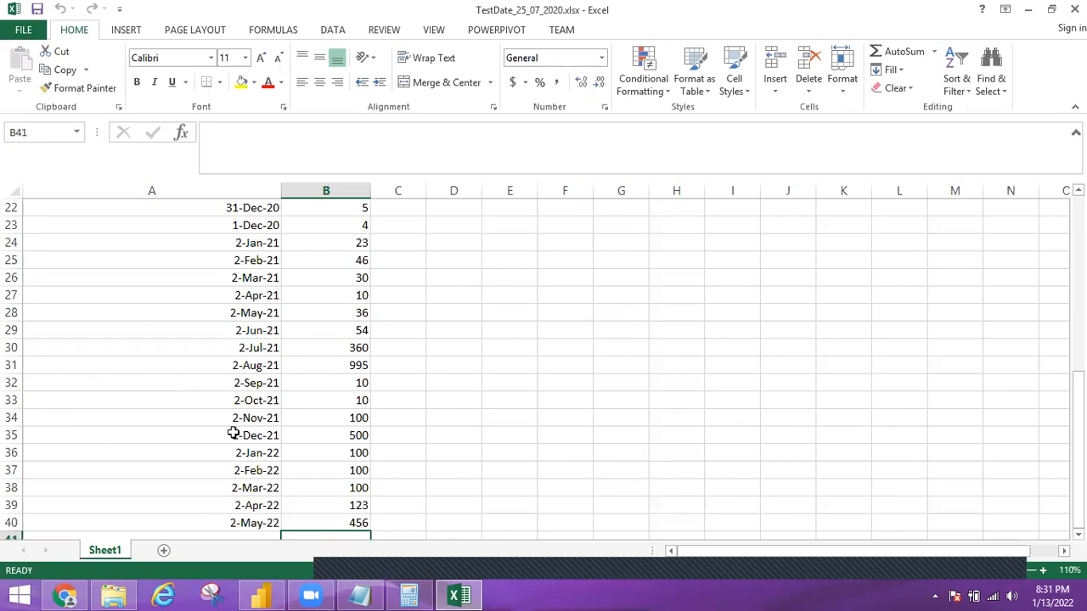
left_click_drag(322, 453, 322, 526)
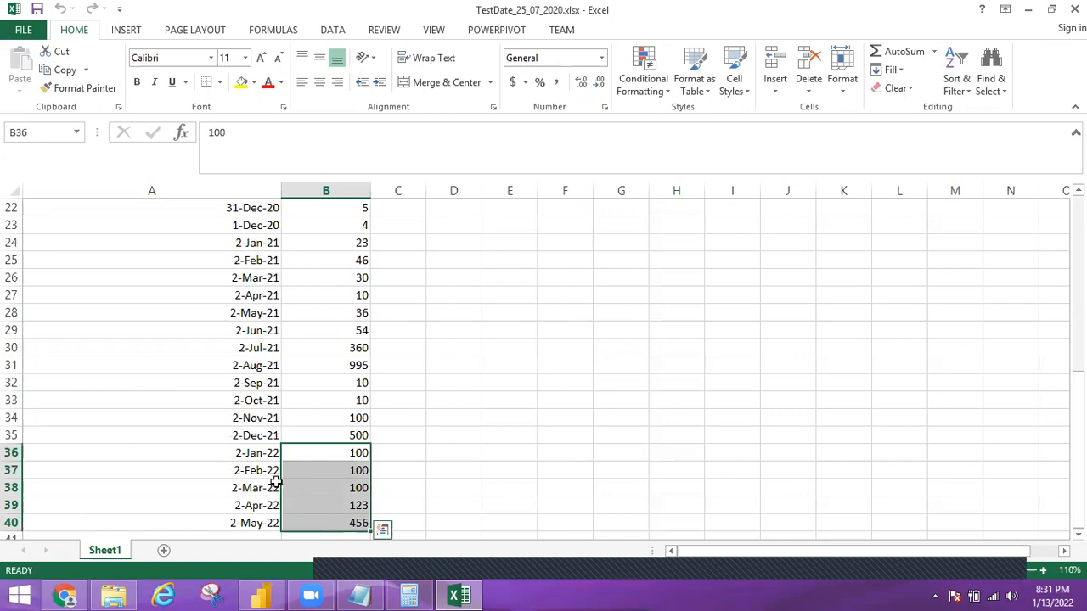
left_click(247, 451)
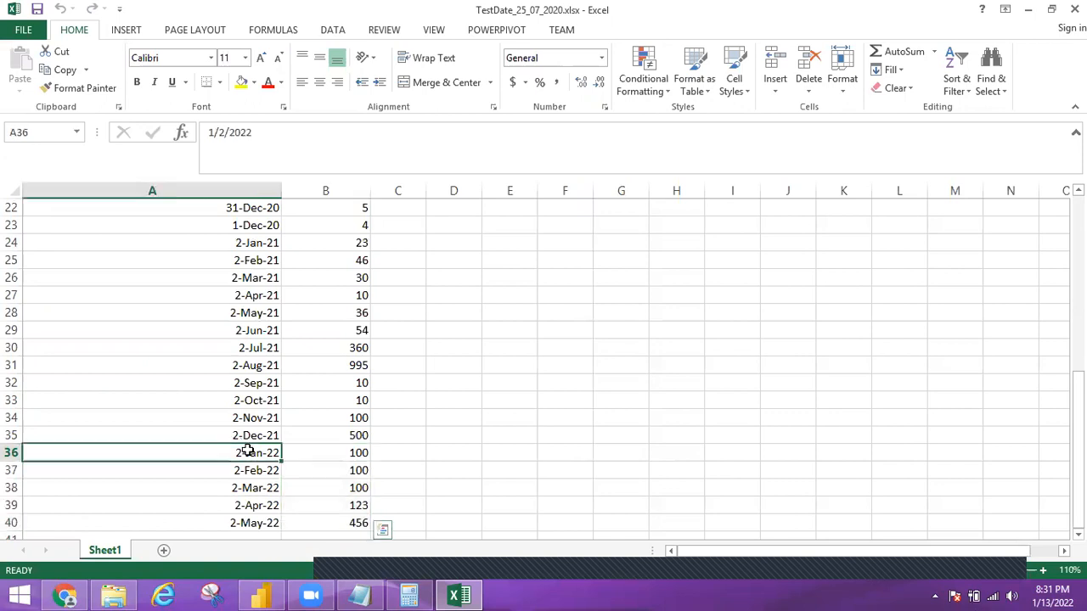
left_click(234, 186)
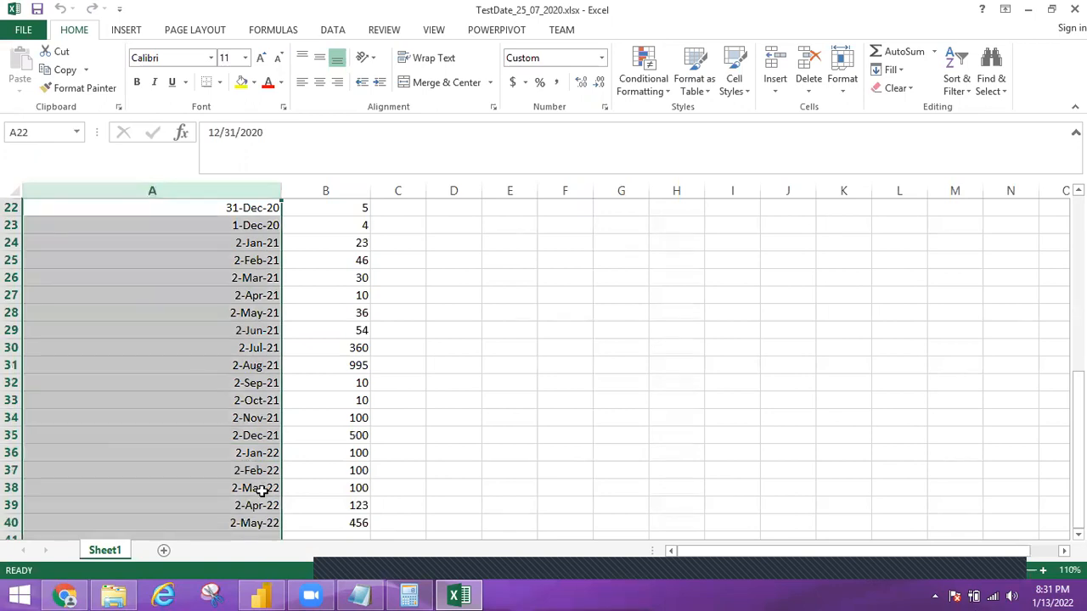
left_click(258, 450)
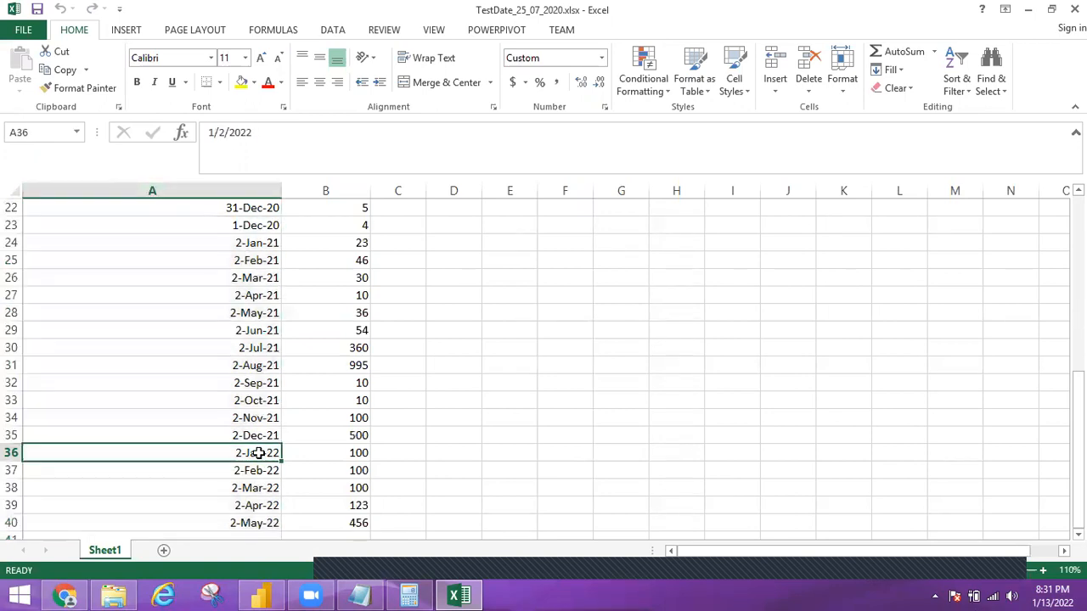
left_click(324, 528, "shift")
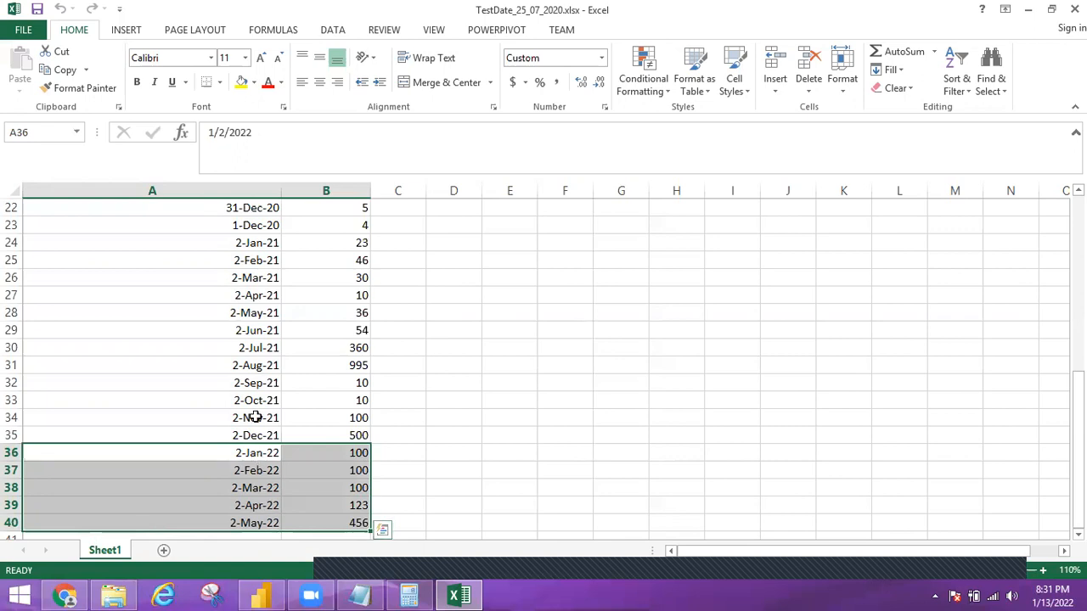
Highlight the date column, followed by the April and May 2022 dates with their sales amounts
left_click(214, 183)
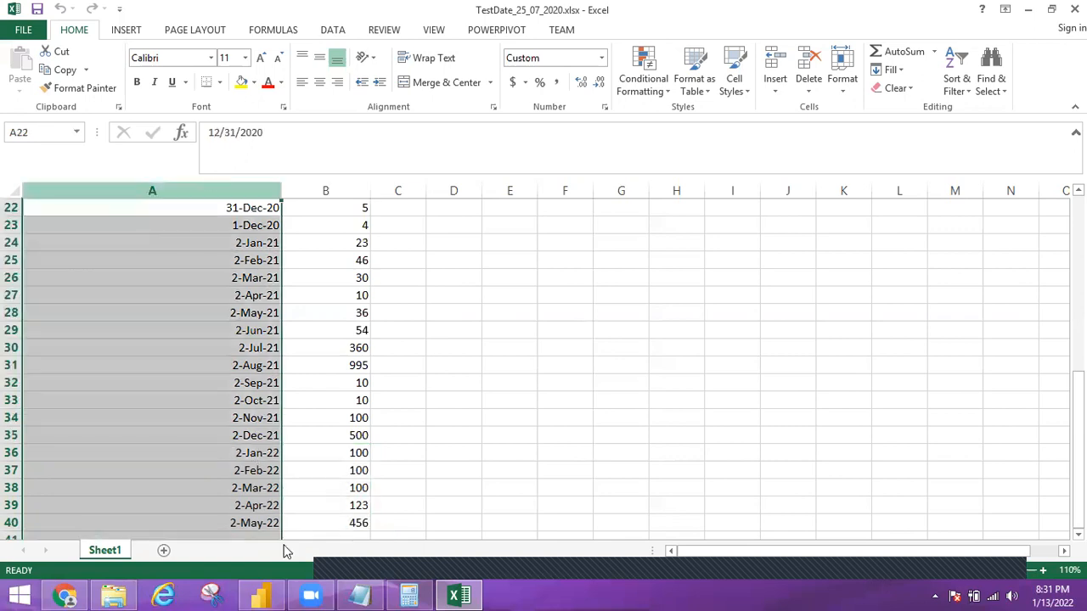
left_click(245, 507)
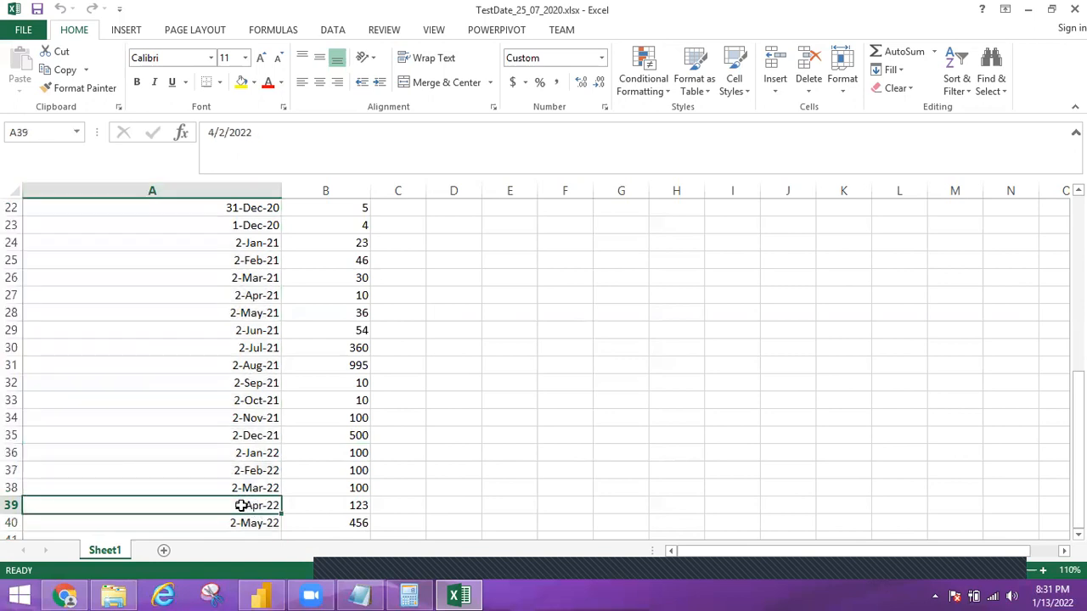
left_click(321, 530, "shift")
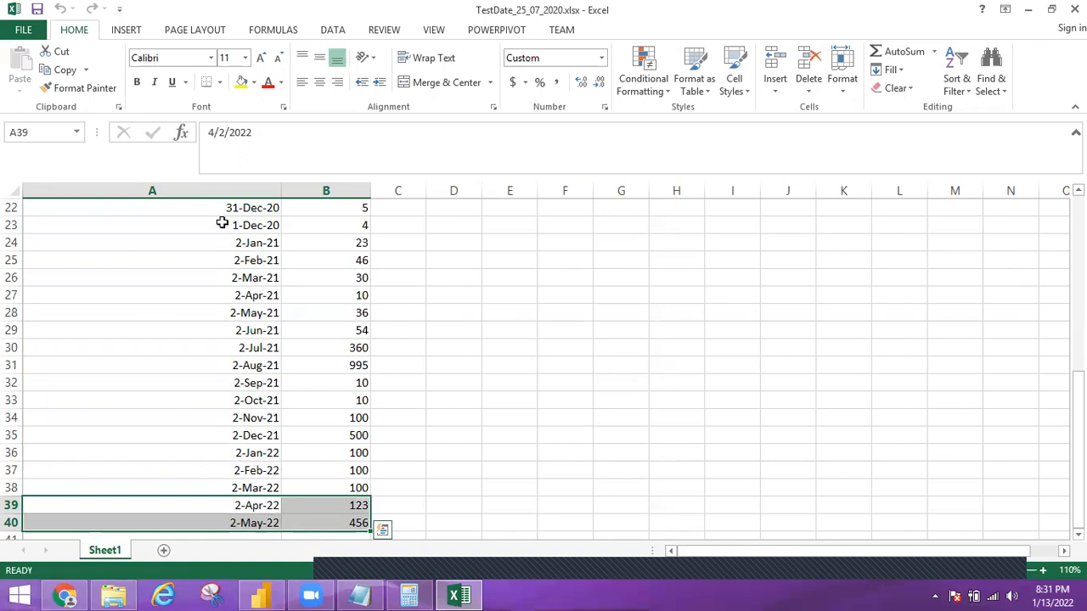
key("Down")
Examine the date column again, highlighting the 2-May-22 row with its sales amount and the 2-Jan-22 date
left_click(218, 193)
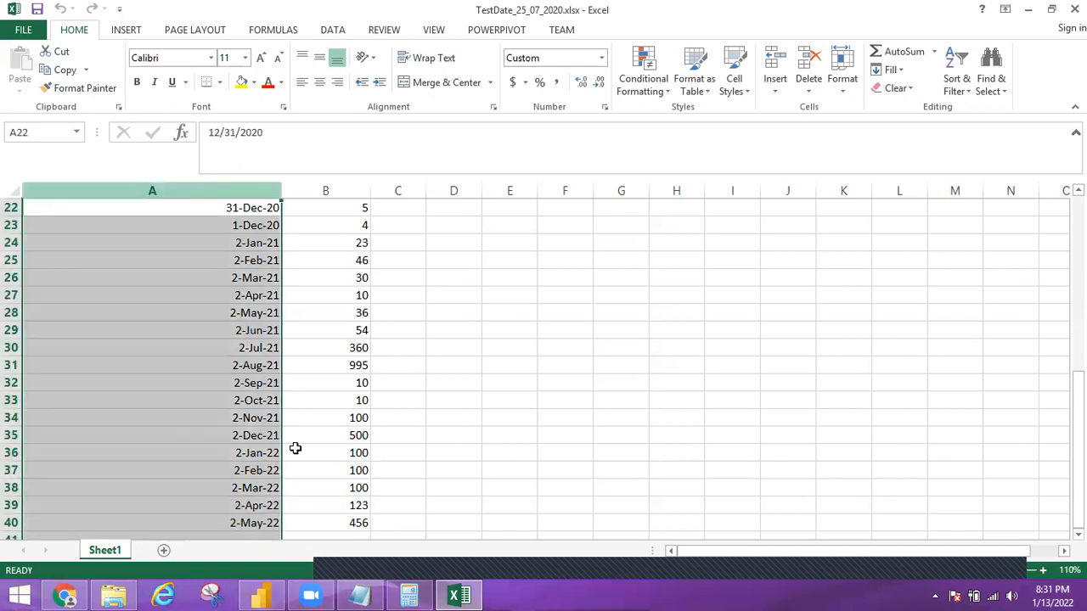
left_click(253, 520)
key("shift+Up")
key("shift+Up")
key("shift+Up")
left_click(239, 524)
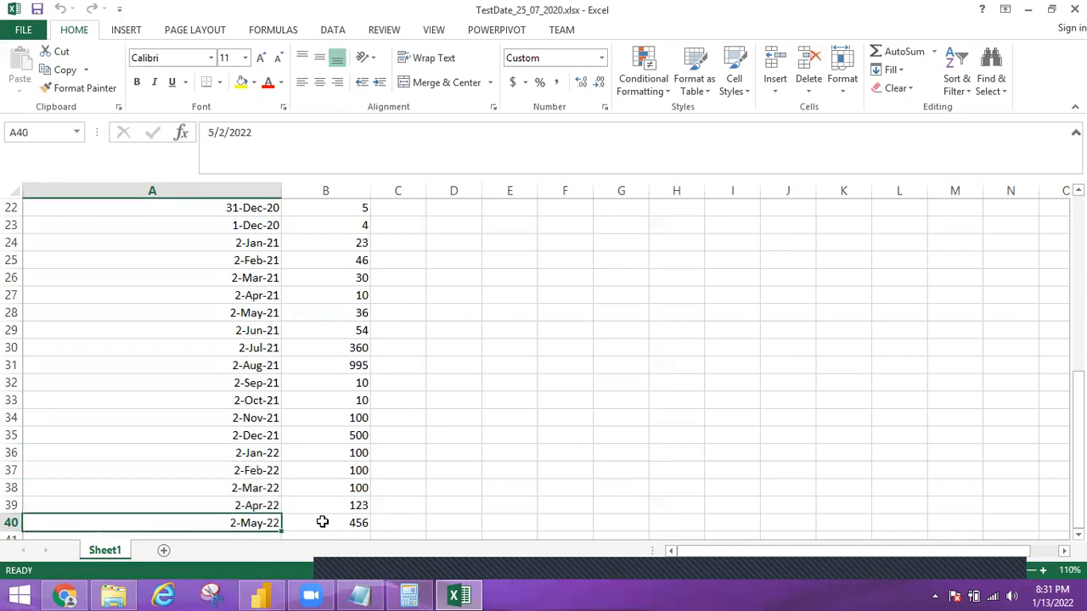
left_click(327, 522, "shift")
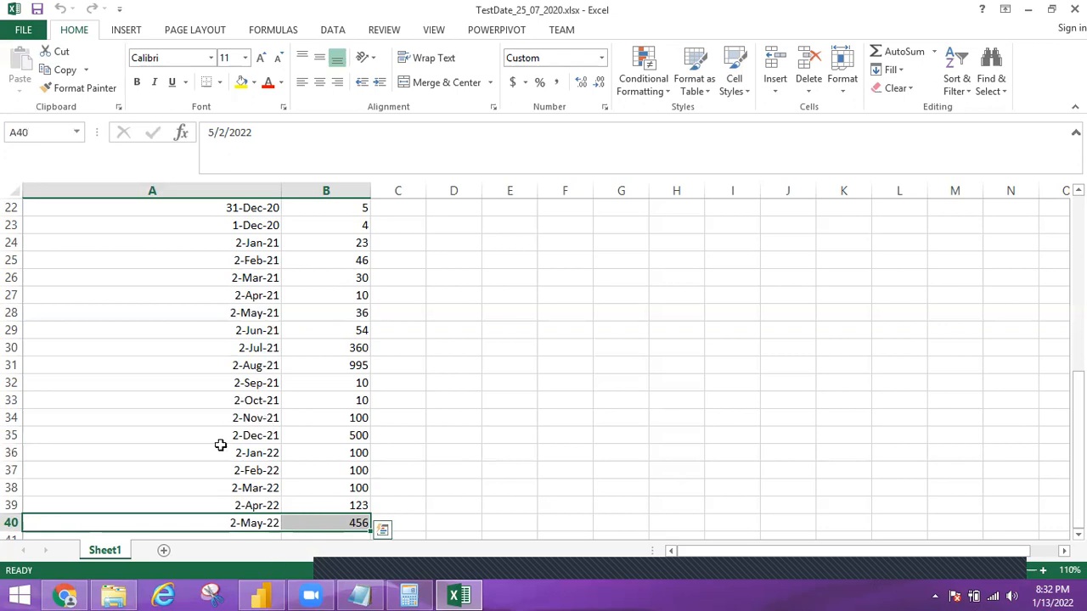
left_click(160, 453)
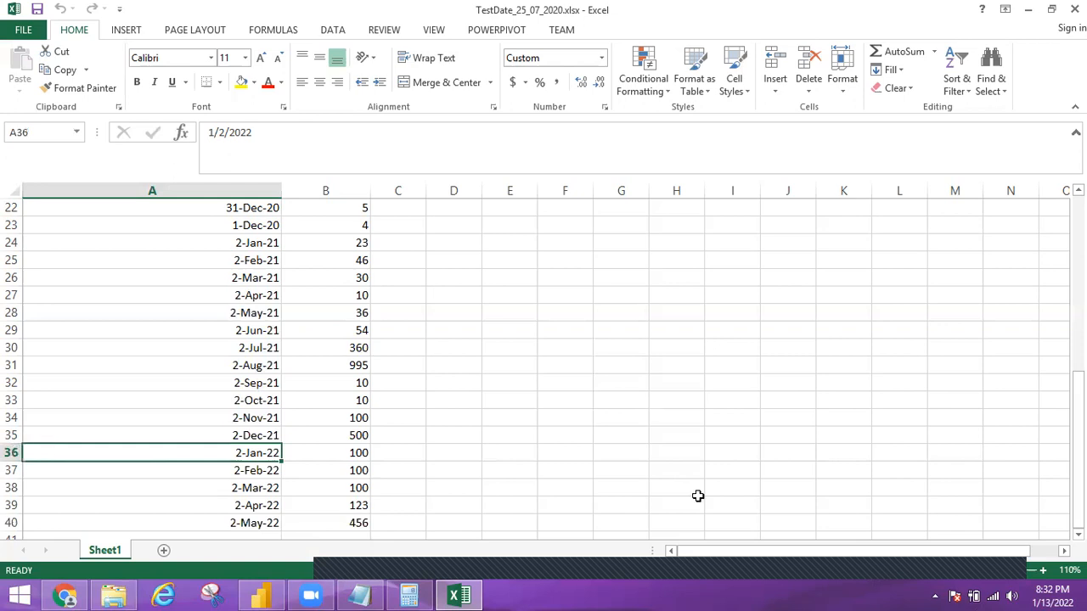
key("shift+space")
left_click(393, 504)
Switch to Power BI Desktop, load Sheet1 from TestDate_25_07_2020.xlsx in the DAX datasets folder, and collapse the financials table
left_click(266, 595)
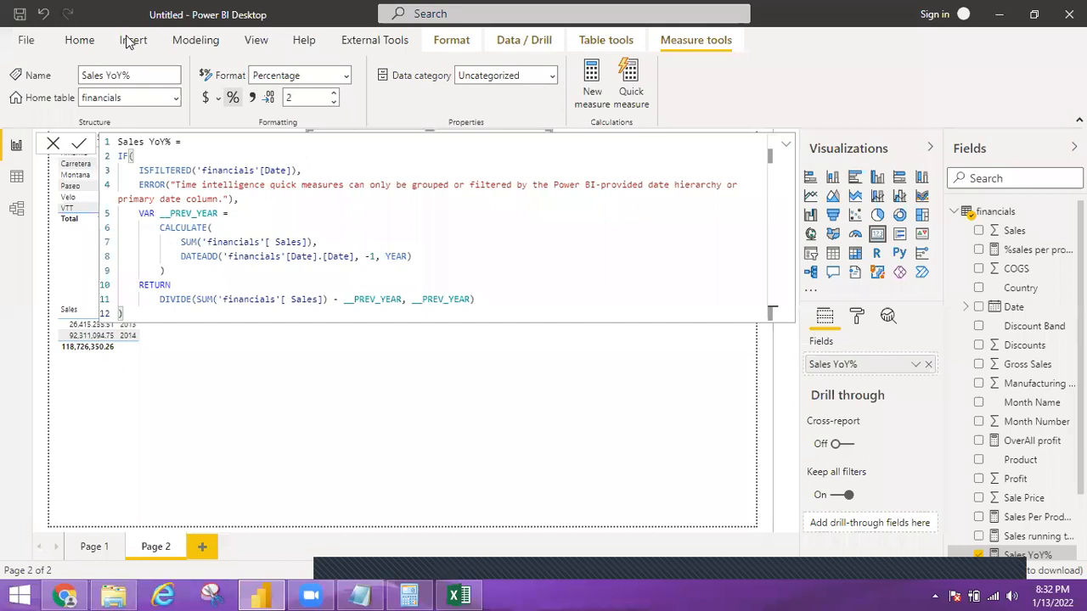
left_click(79, 40)
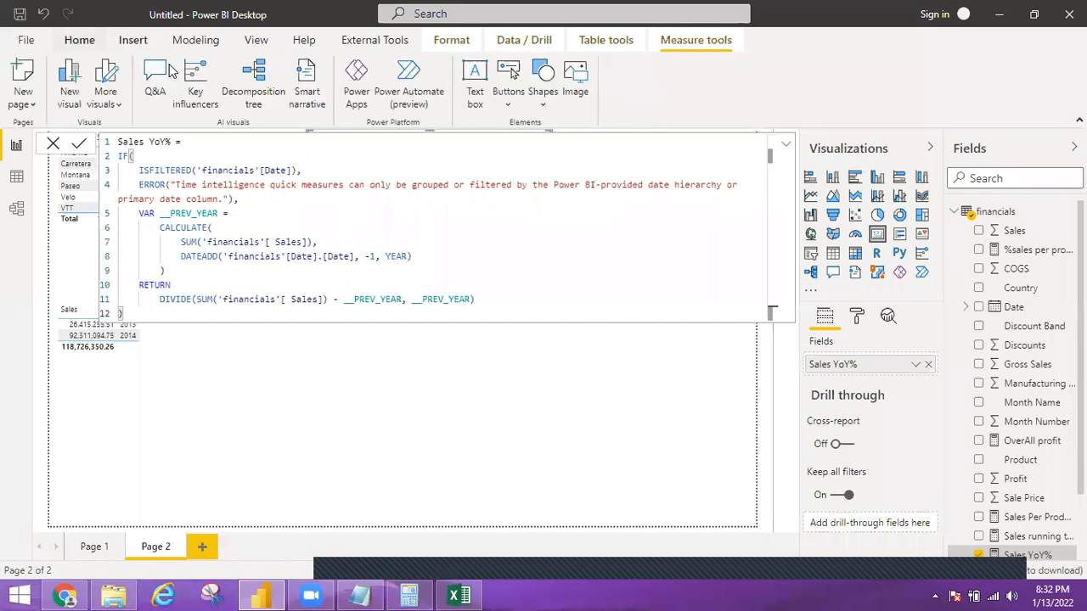
left_click(79, 40)
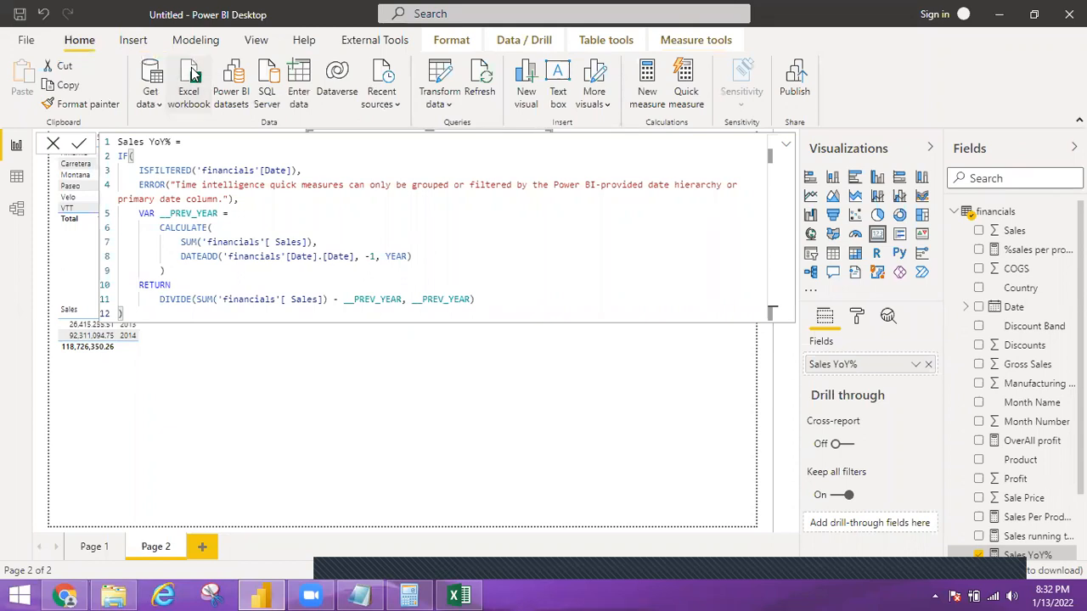
left_click(192, 73)
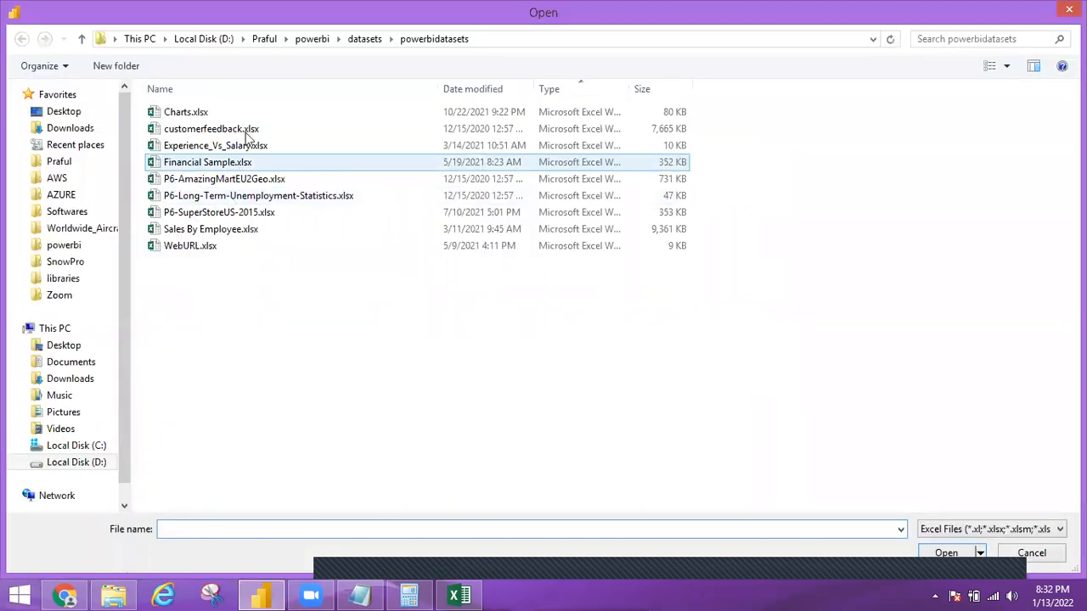
left_click(353, 38)
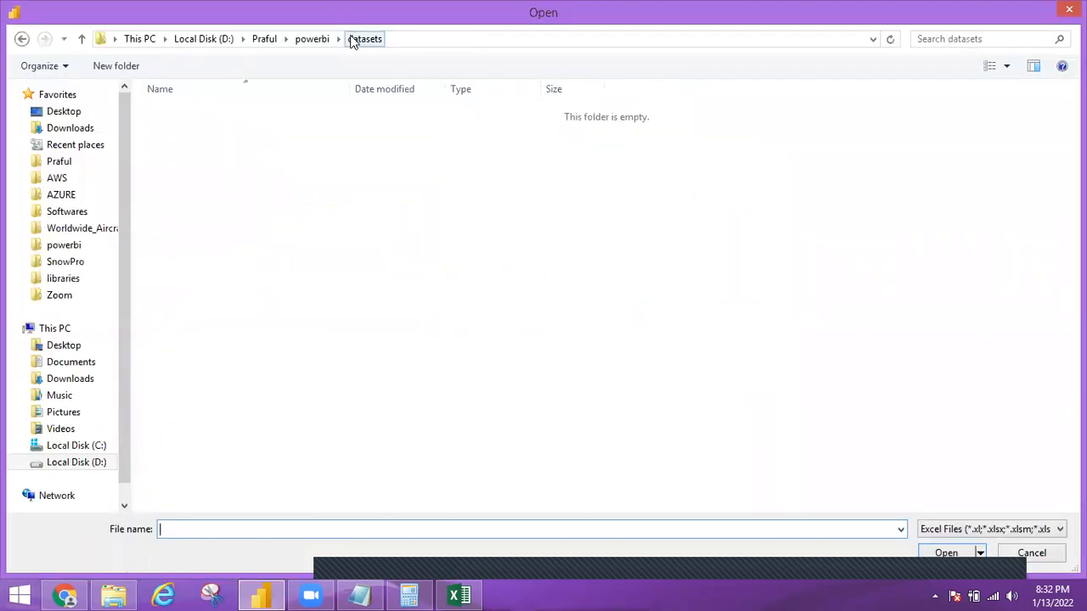
double_click(179, 149)
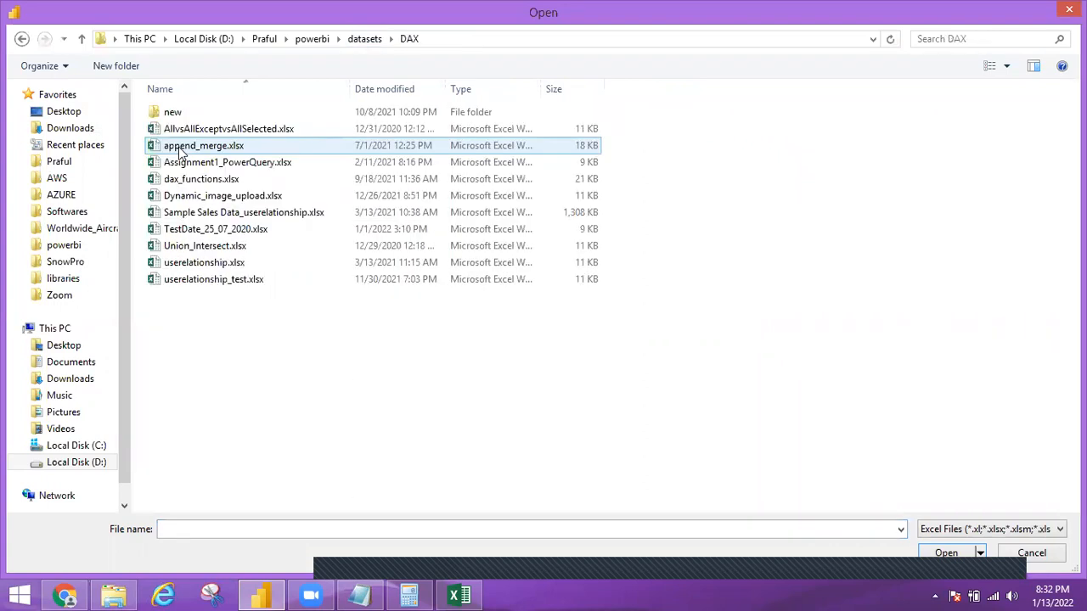
left_click(210, 186)
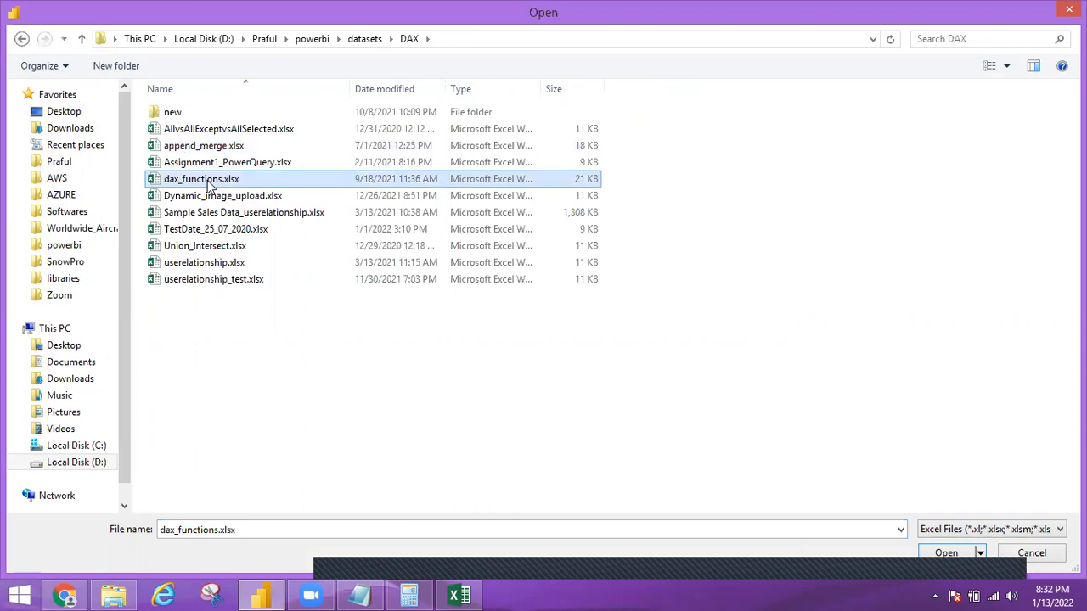
double_click(210, 232)
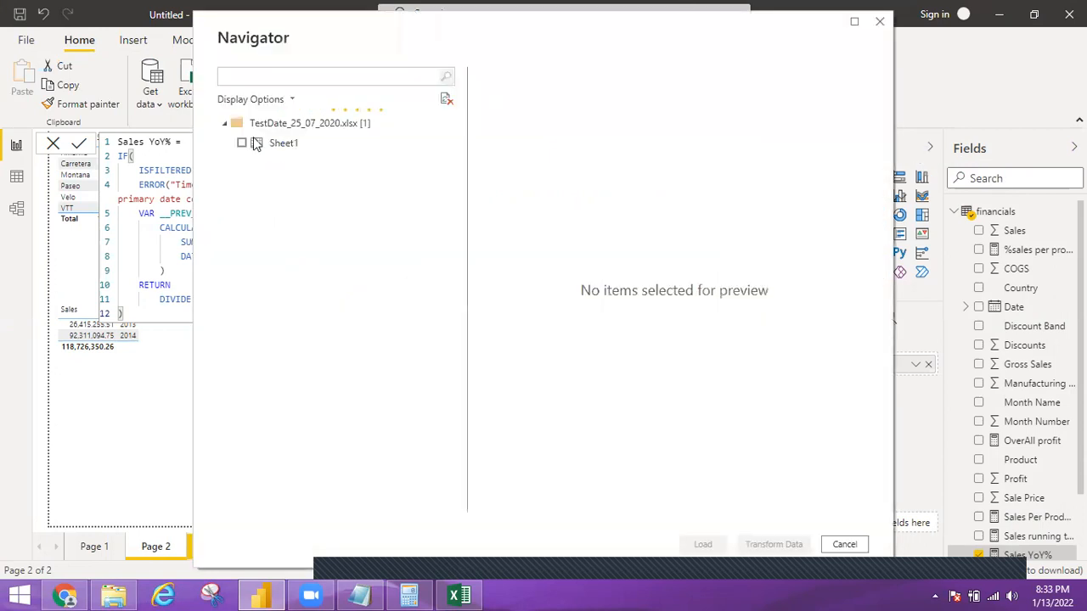
left_click(241, 144)
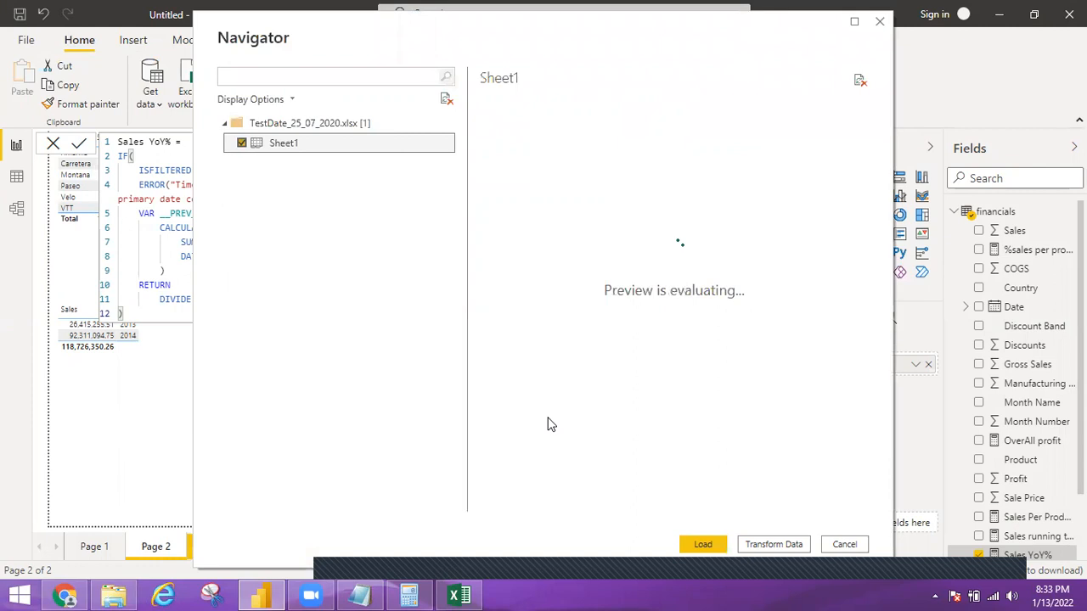
left_click(703, 545)
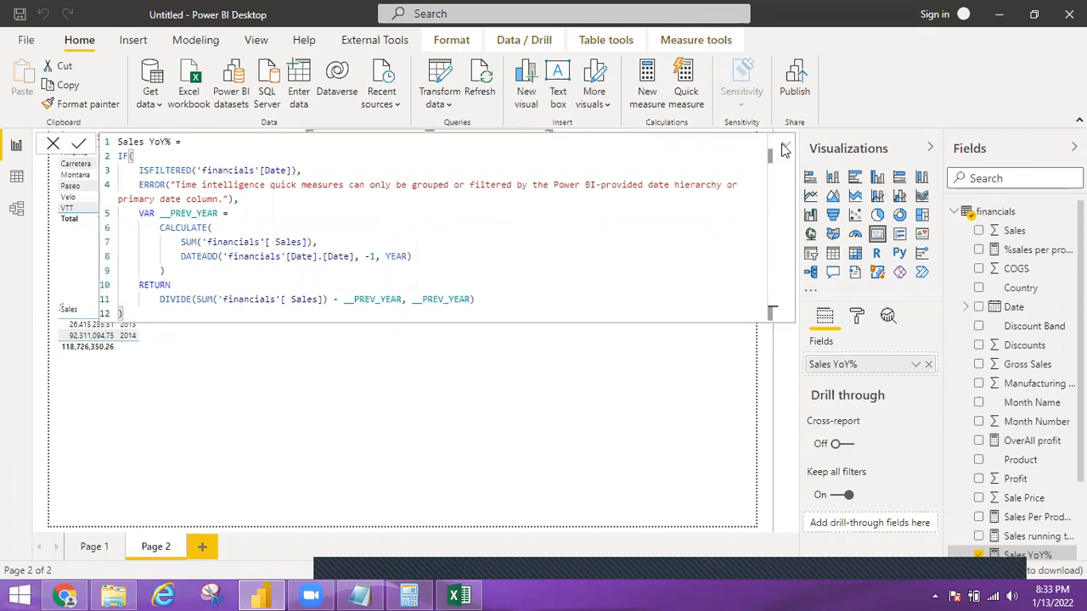
left_click(955, 213)
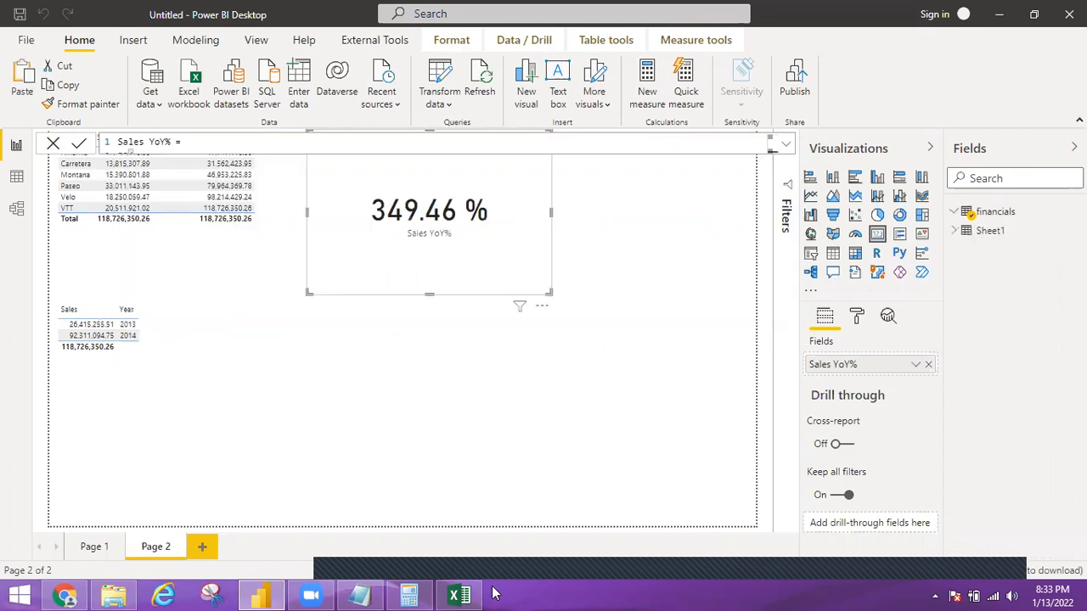
Switch to the Excel workbook and check the sum of the January to May 2022 sales amounts
left_click(464, 595)
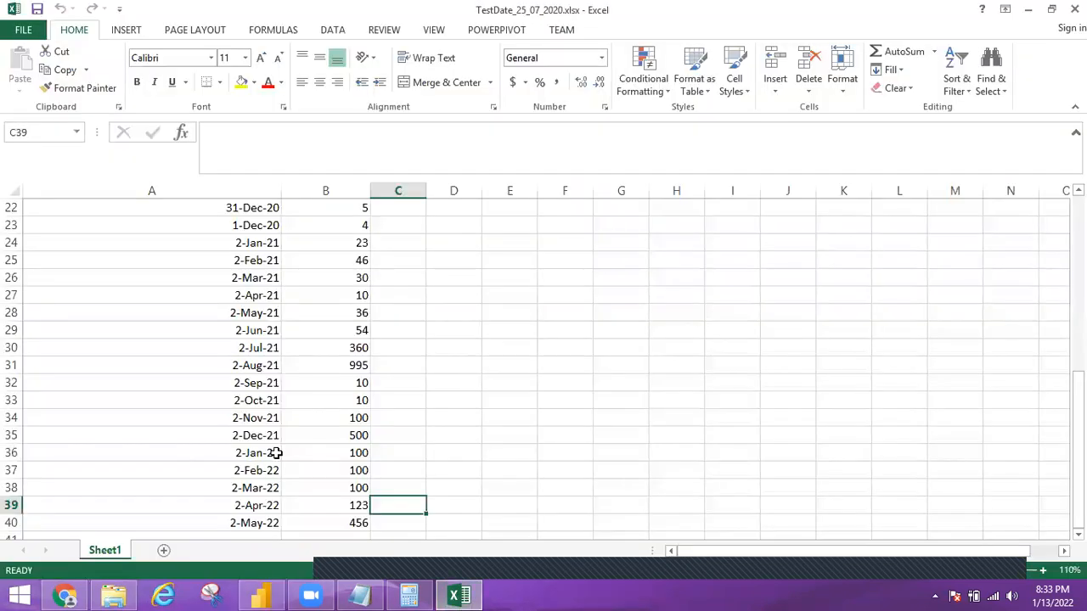
left_click_drag(350, 456, 348, 515)
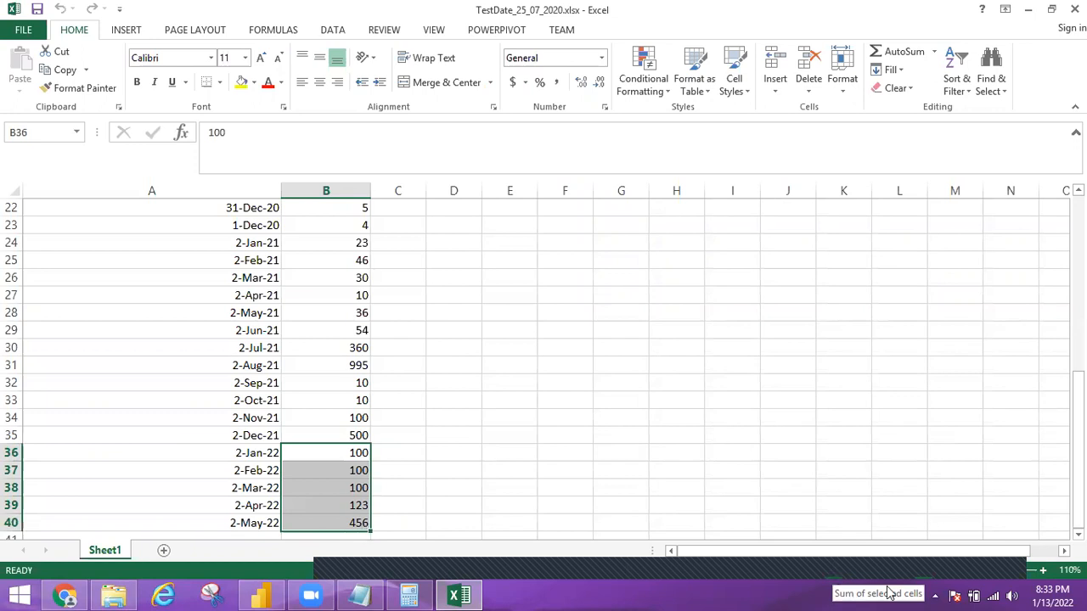
left_click_drag(835, 576, 522, 576)
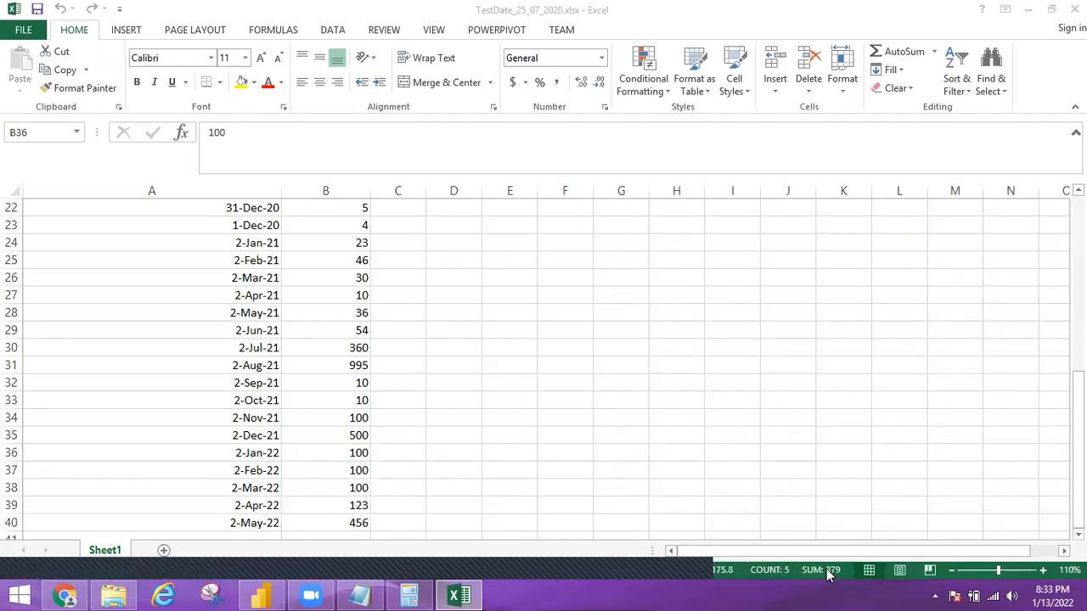
left_click(461, 407)
left_click(453, 406)
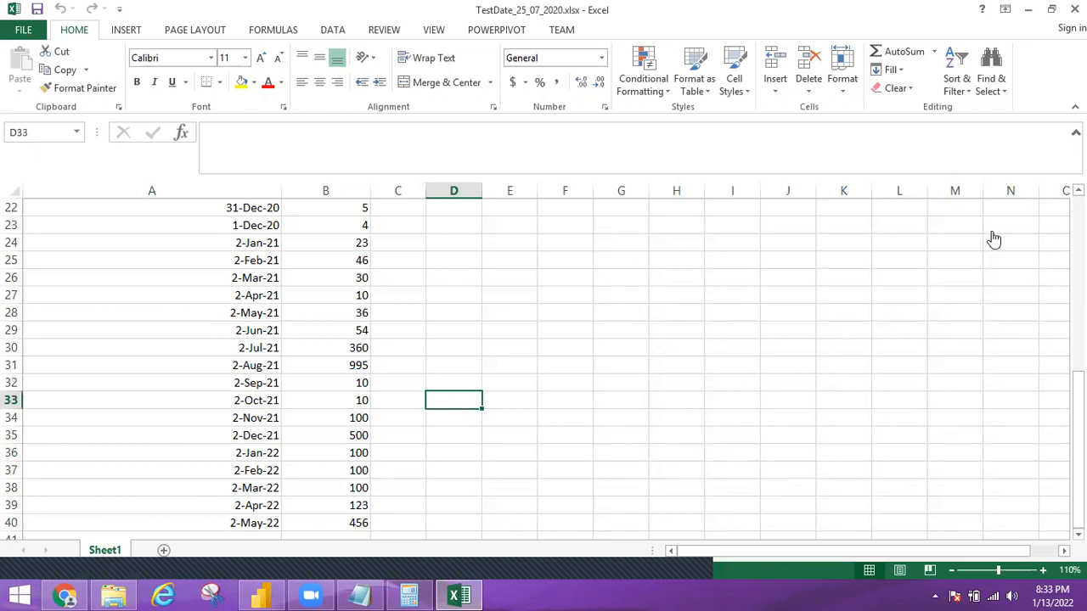
Return to Power BI Desktop and start a new measure named ytd in Sheet1 using the TOTALYTD function
left_click(1028, 9)
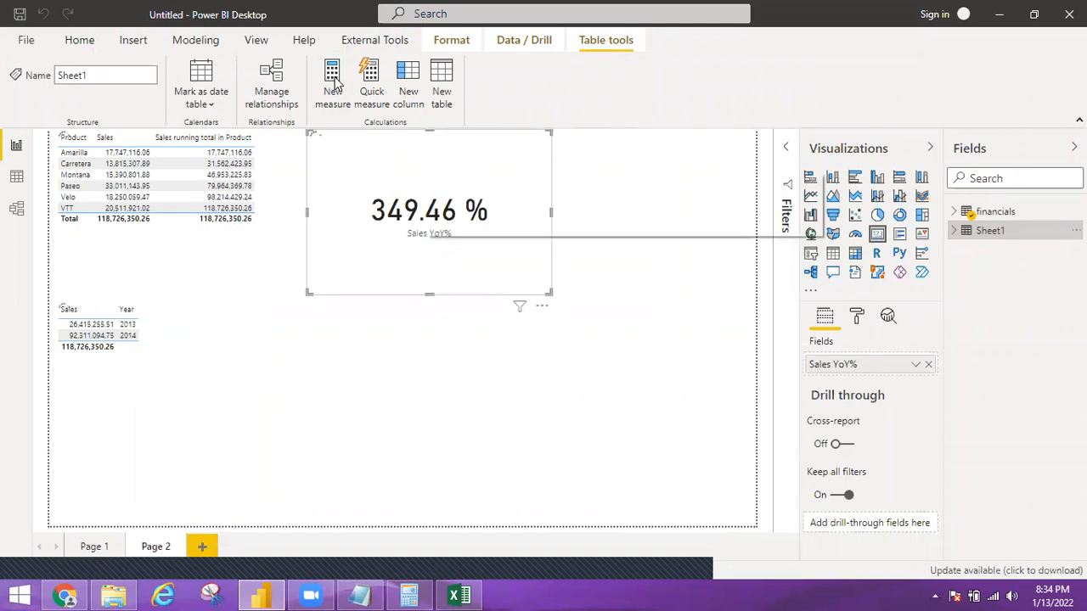
left_click(334, 80)
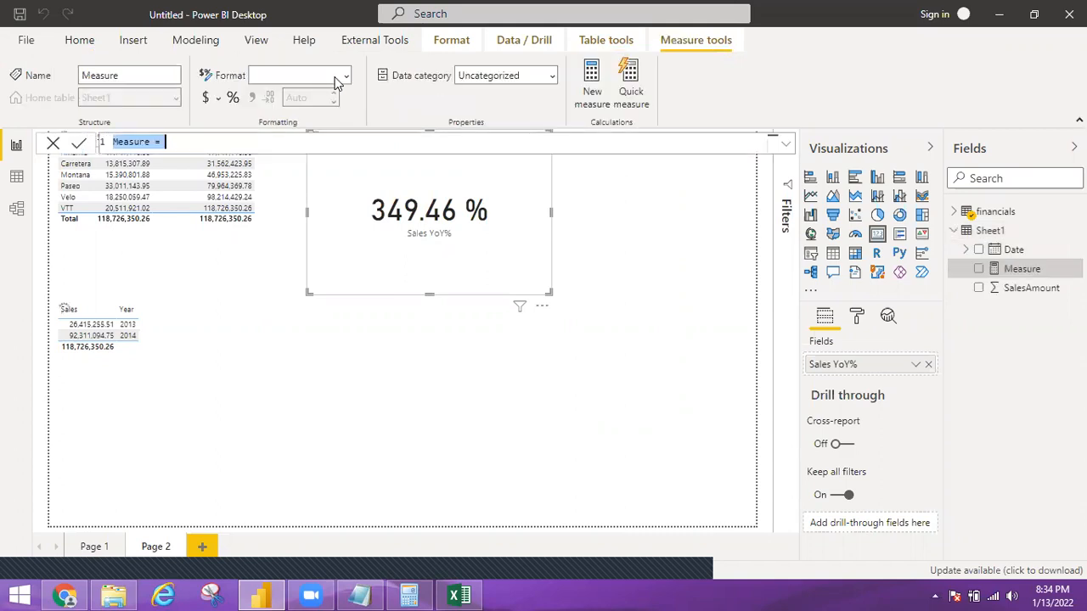
type("ytd")
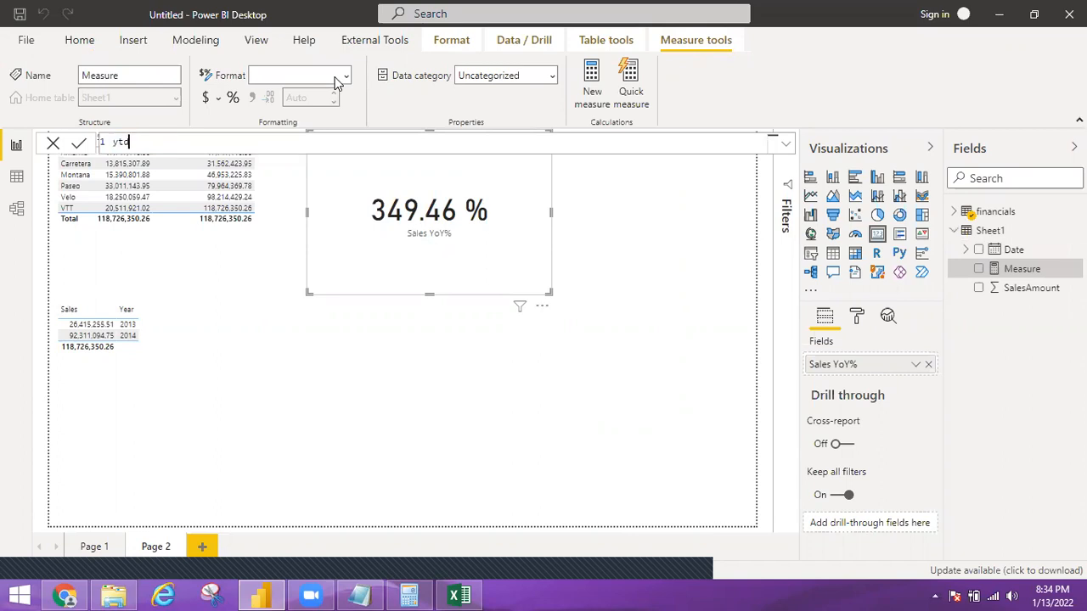
type("=T")
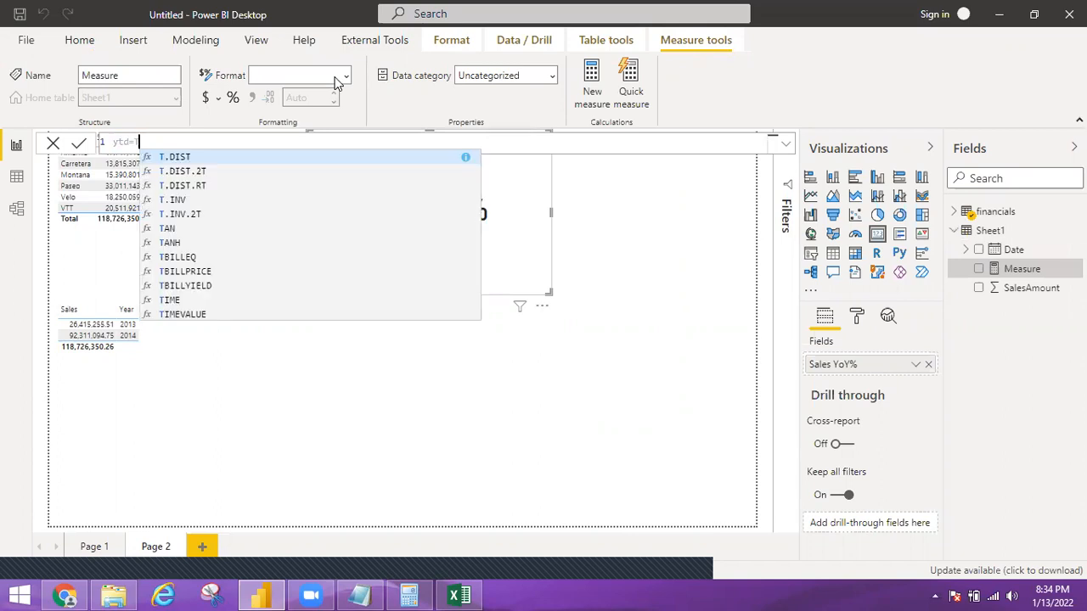
type("ota")
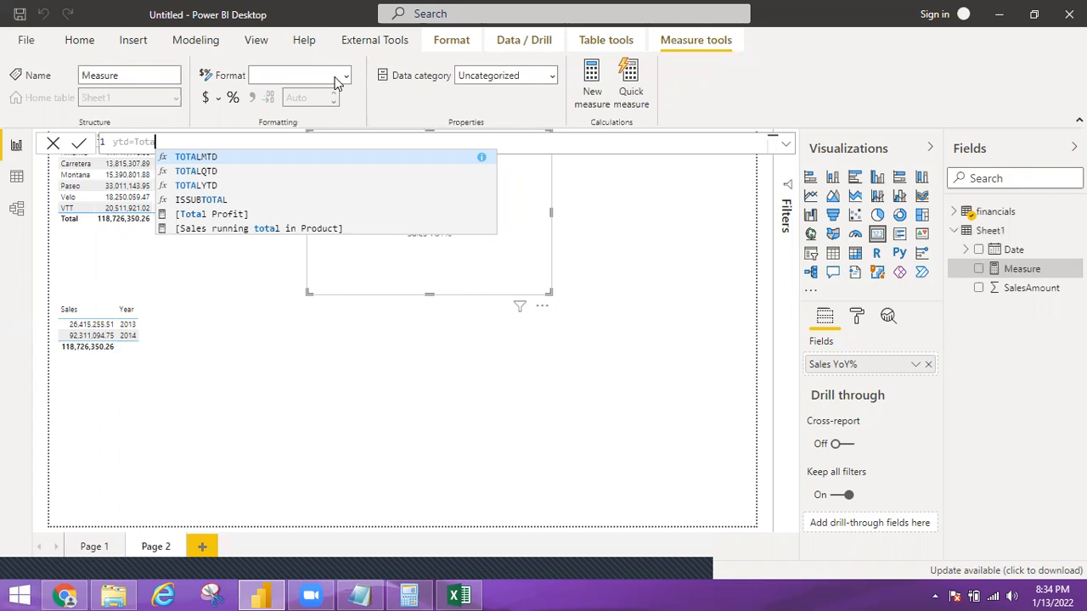
key("Down")
key("Down")
key("Tab")
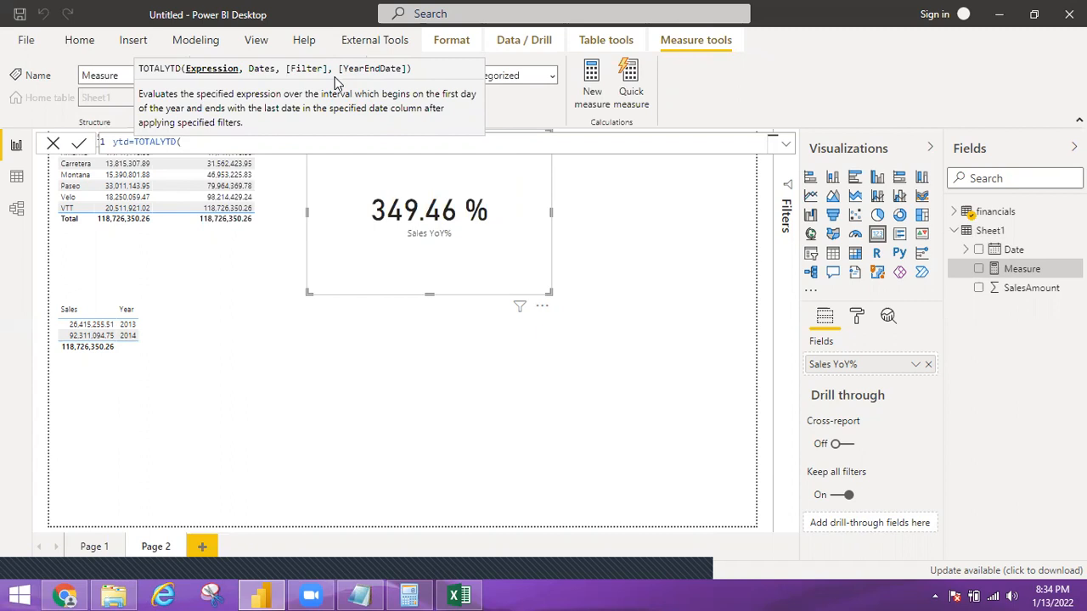
Complete the ytd formula with sum(Sheet1[SalesAmount]) as the expression and Sheet1[Date] as the dates, and commit the measure
type("sum")
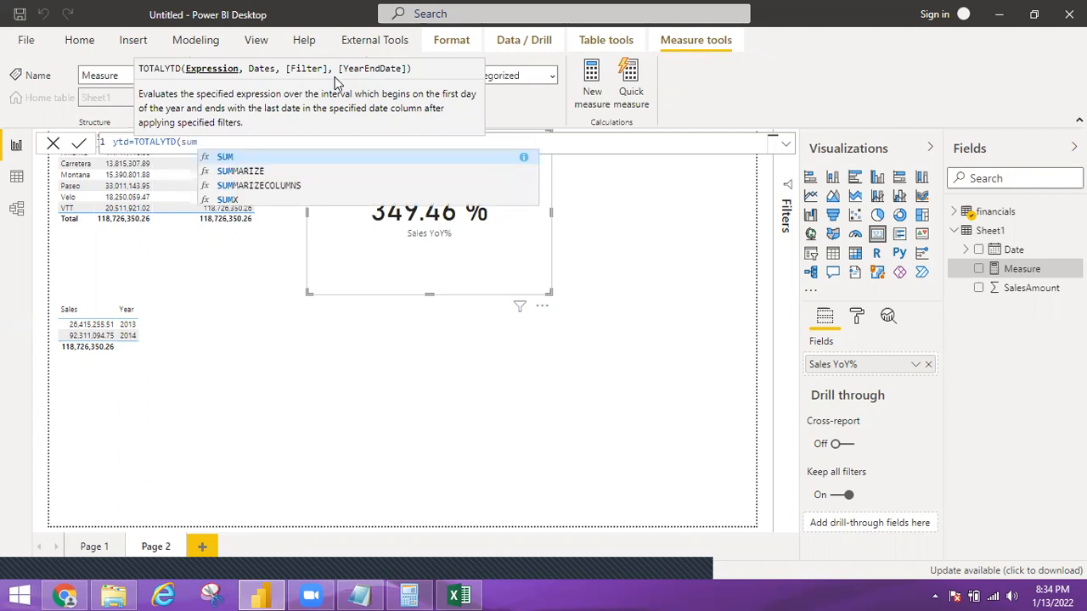
type("(")
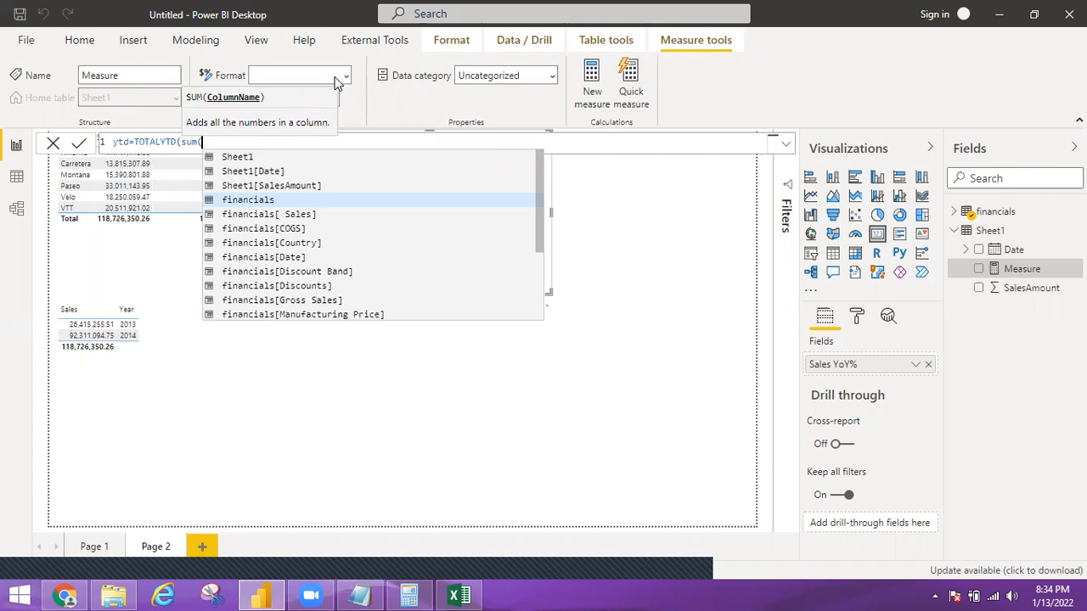
key("Up")
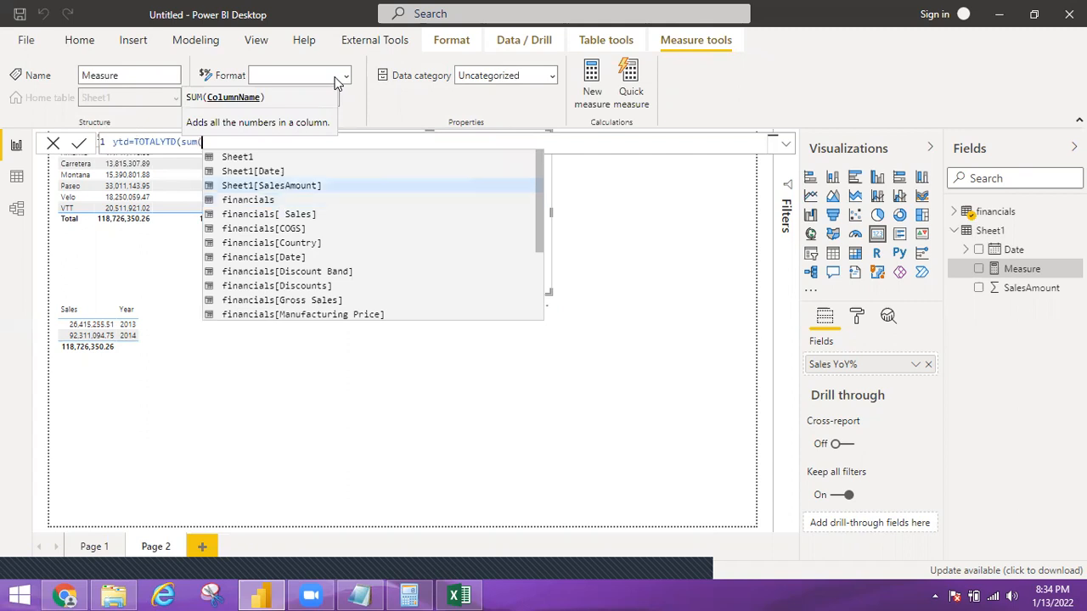
key("Tab")
type(")")
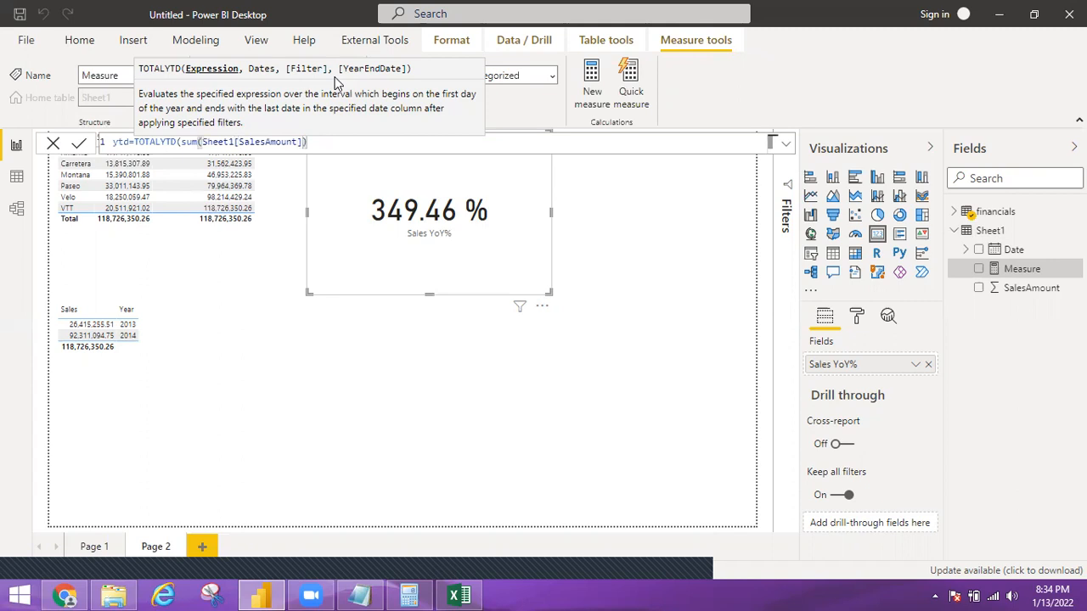
type(",")
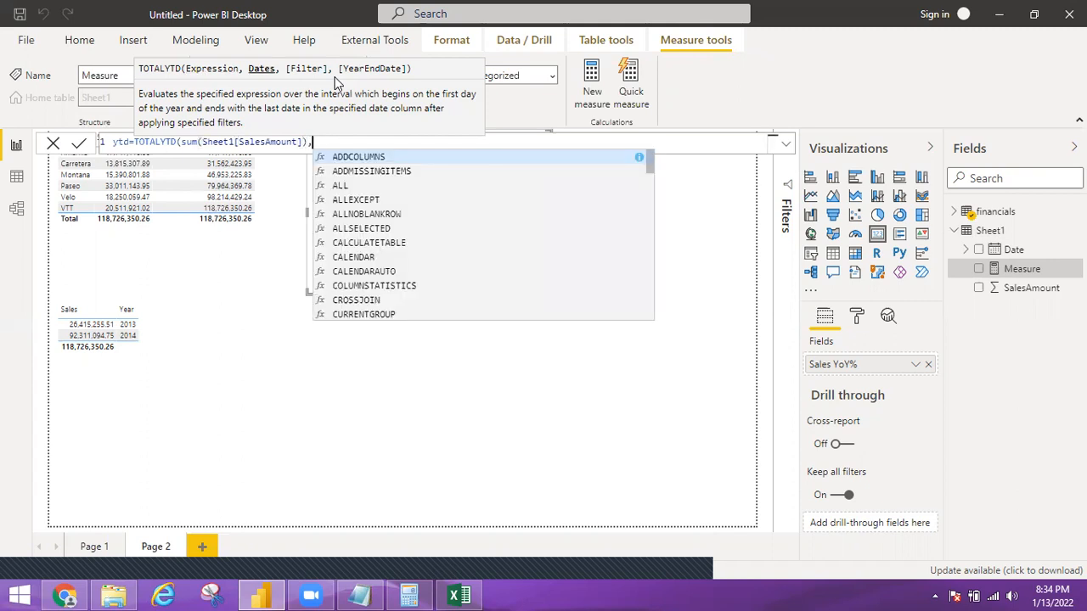
type("Shee")
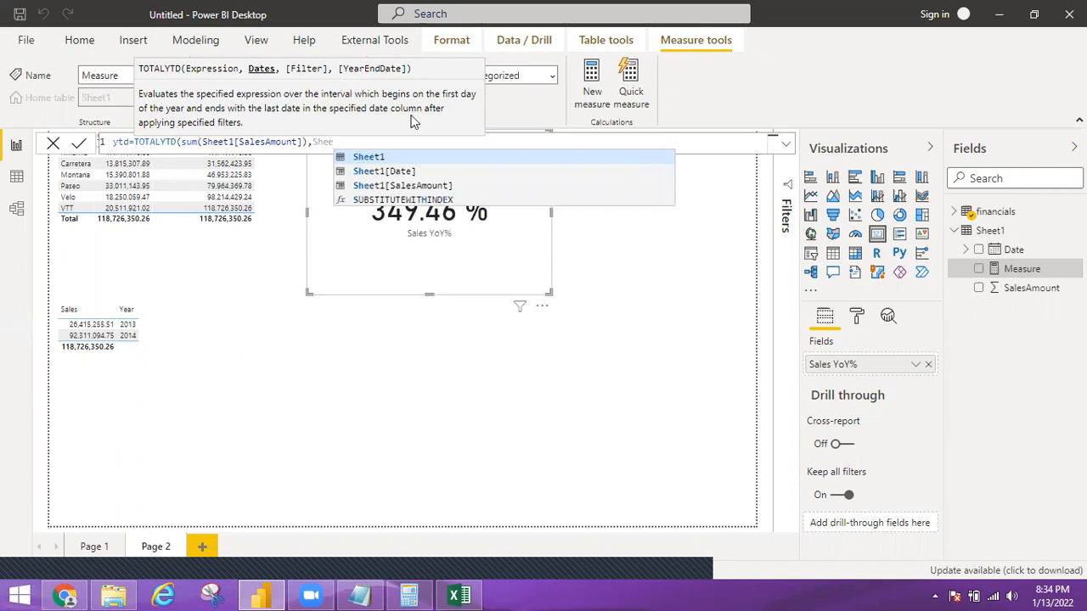
left_click(376, 171)
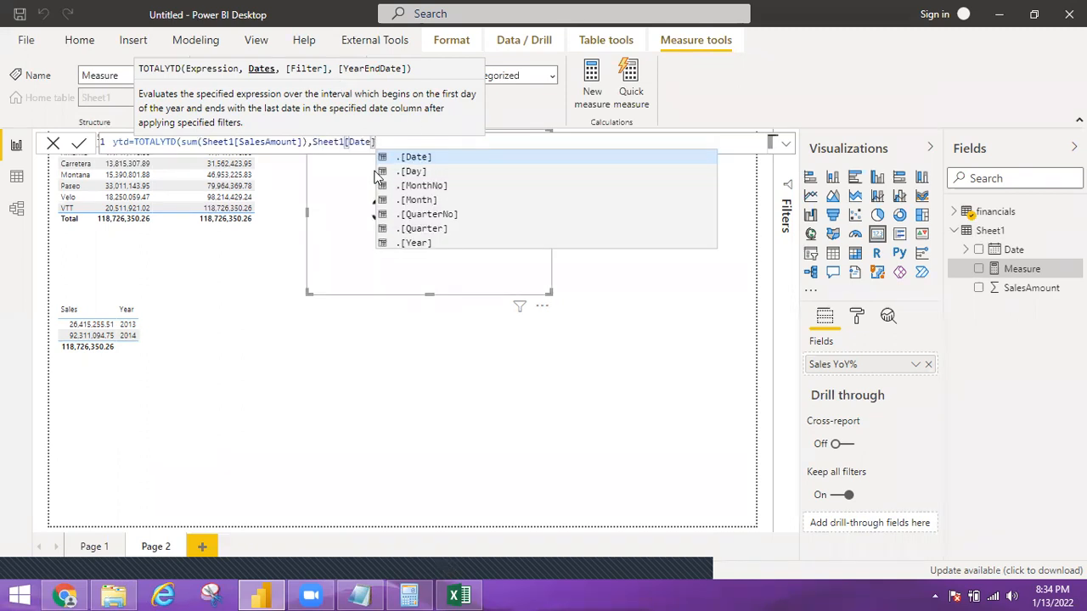
type(")")
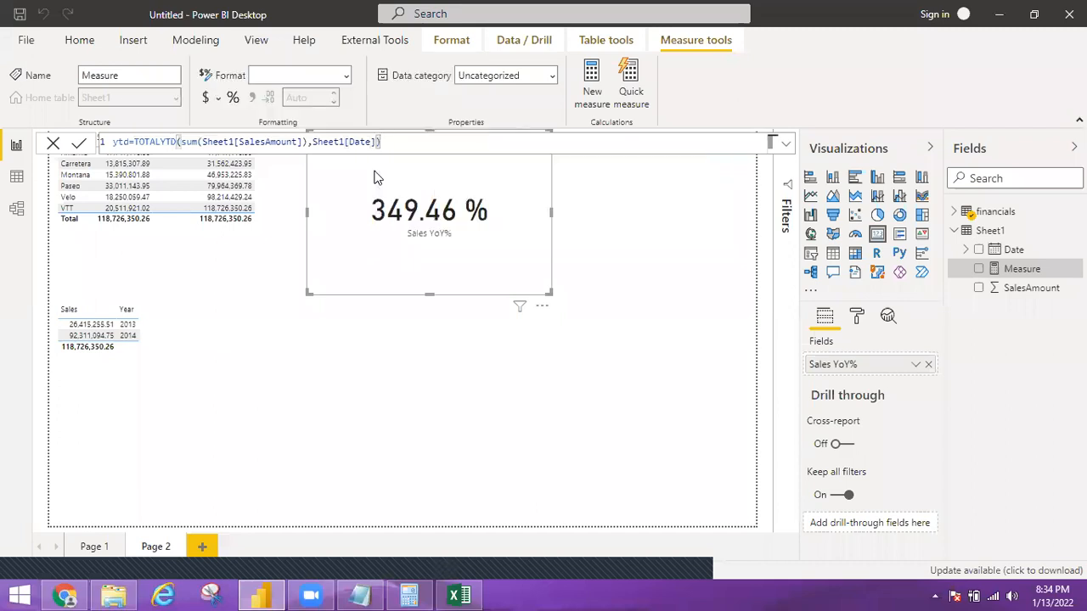
key("Return")
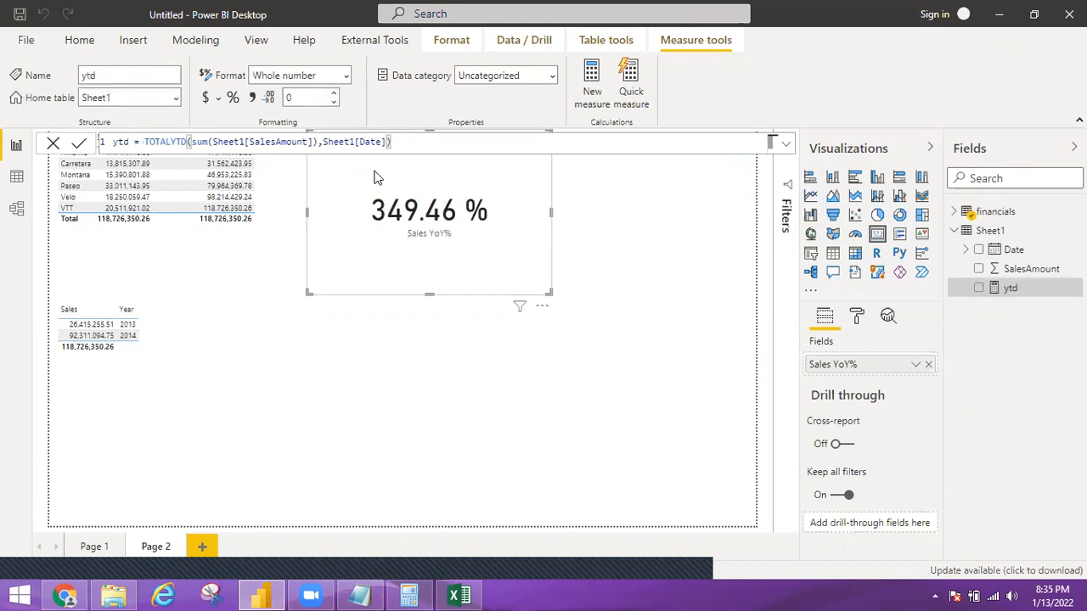
Add a new card visual to Page 2 showing the ytd measure
left_click(469, 460)
left_click(877, 241)
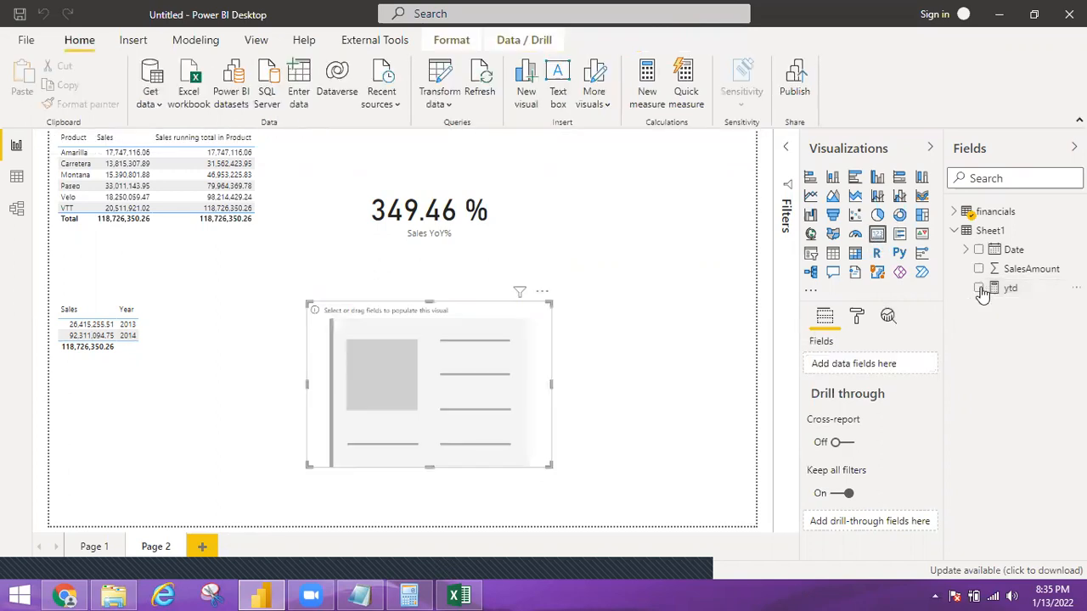
left_click(979, 288)
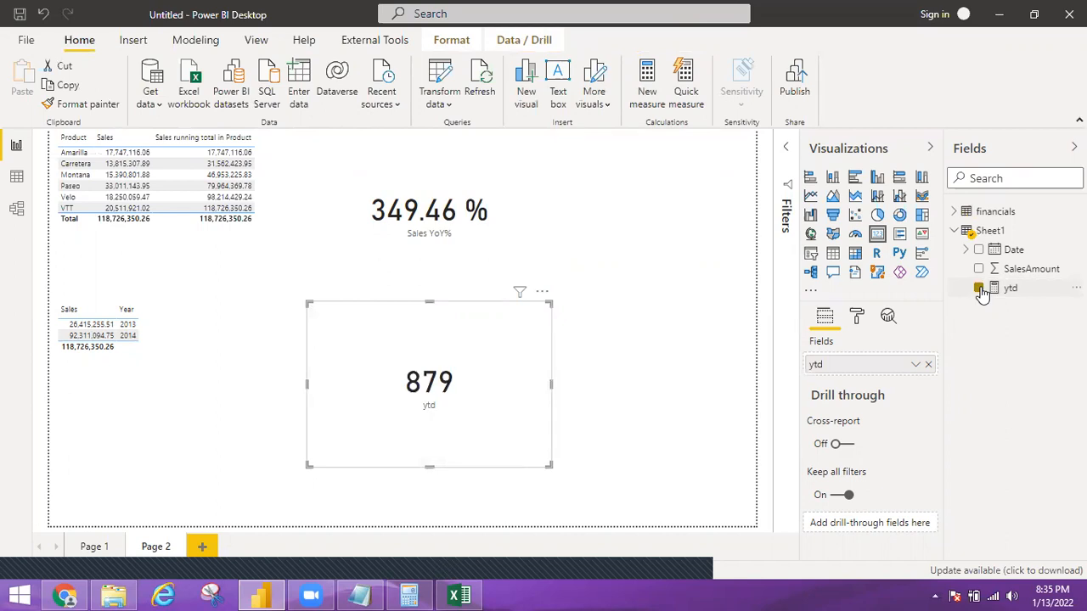
Move the ytd card beside the yearly sales table, display the measure's formula, and shrink the card to a small box
left_click_drag(488, 384, 335, 349)
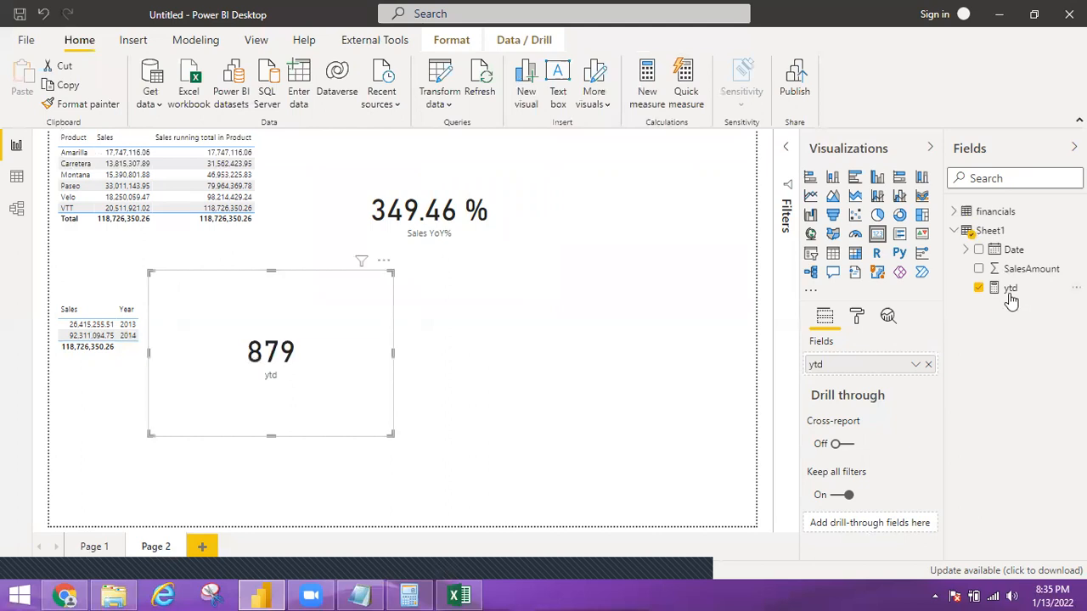
left_click(1009, 290)
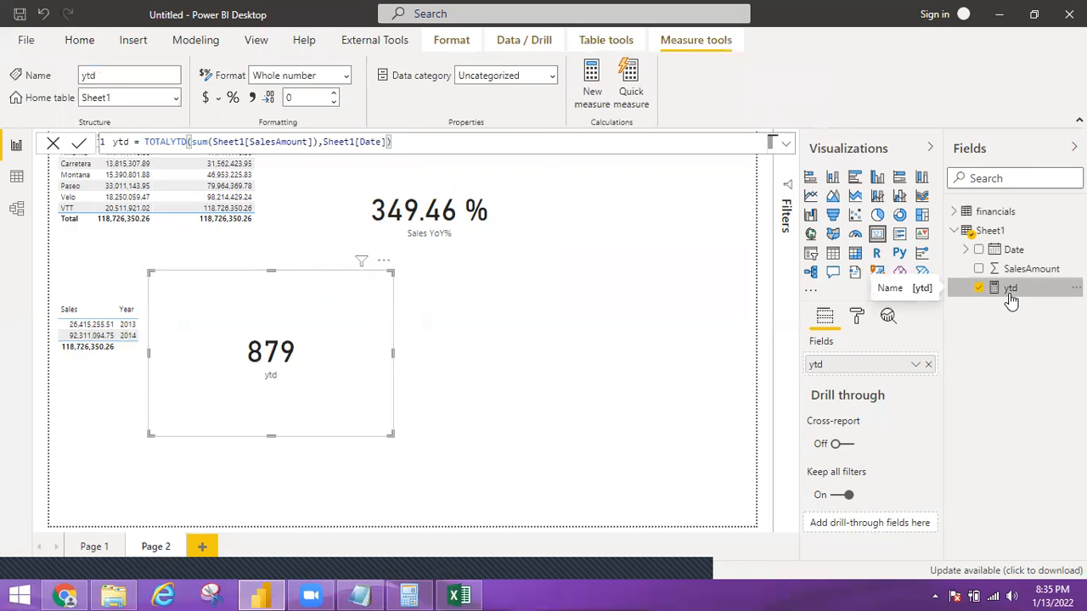
left_click_drag(393, 438, 343, 373)
left_click_drag(311, 342, 300, 330)
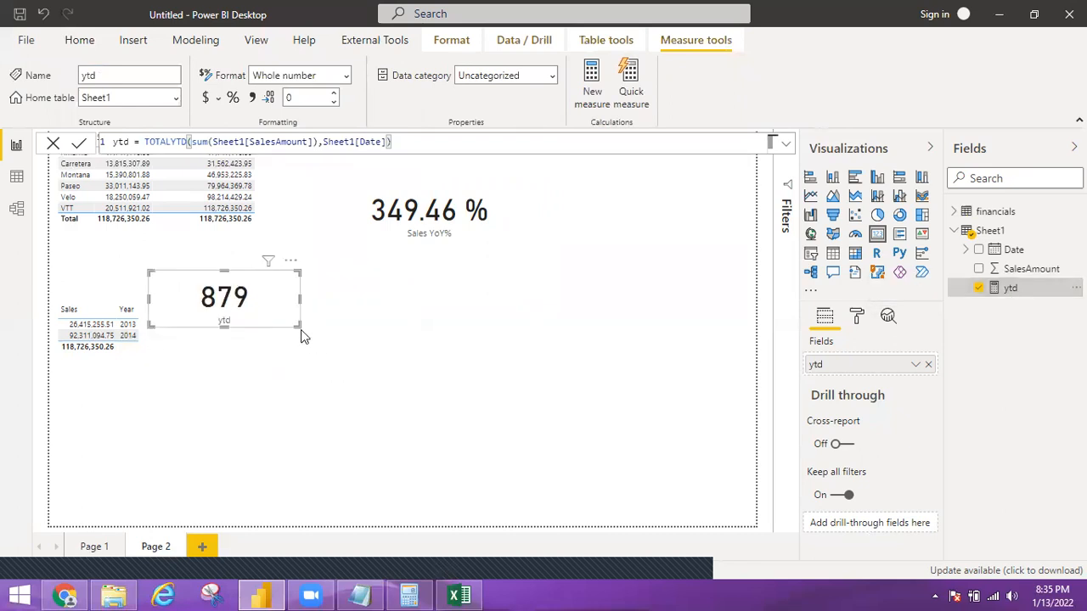
Start a new measure named qtd in Sheet1 using the TOTALQTD function
left_click(396, 363)
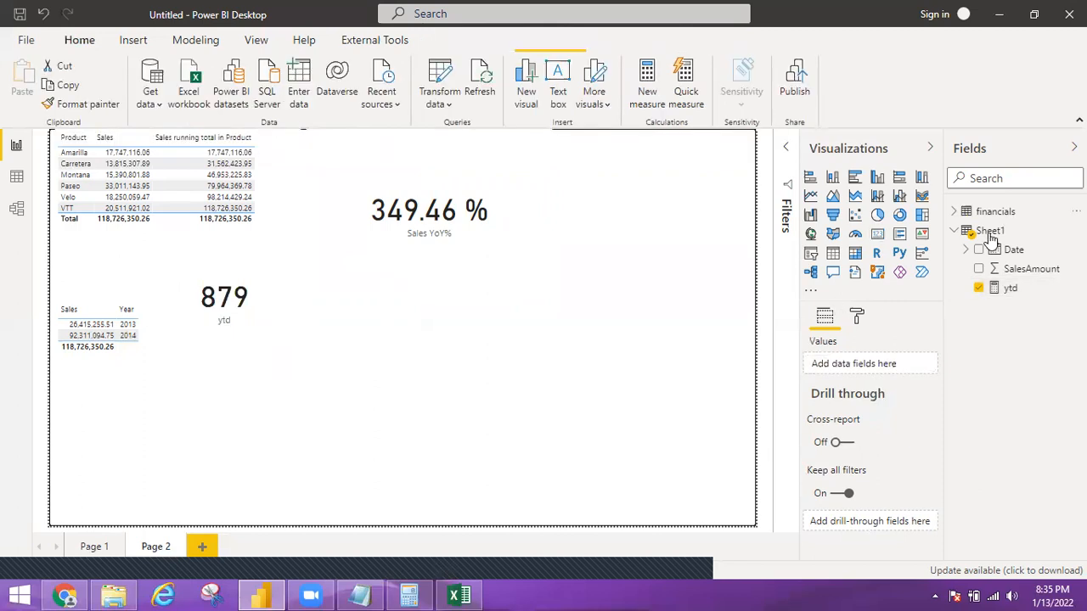
left_click(989, 236)
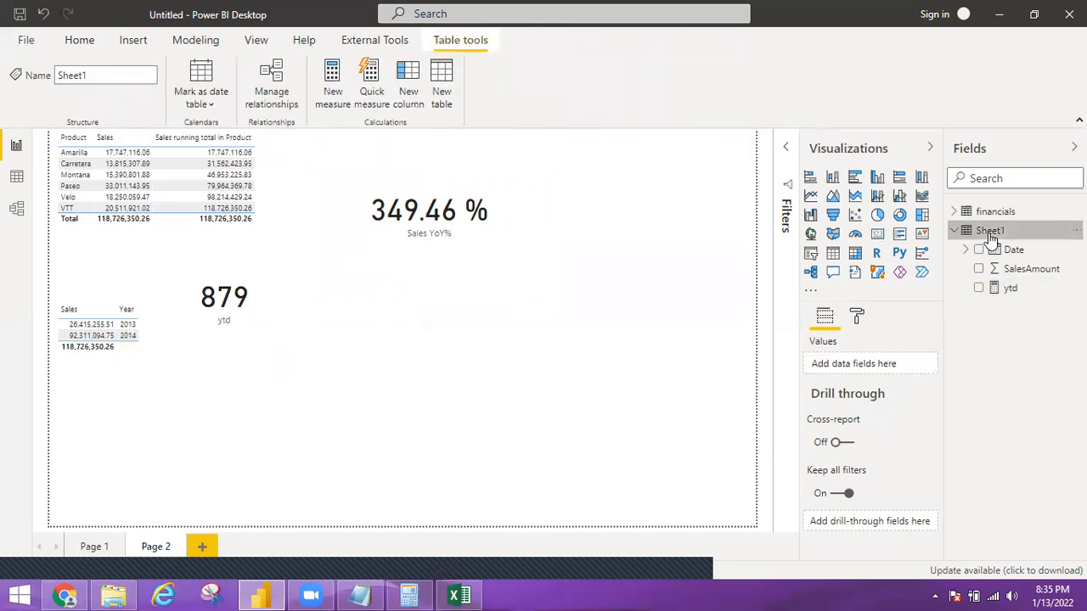
left_click(336, 102)
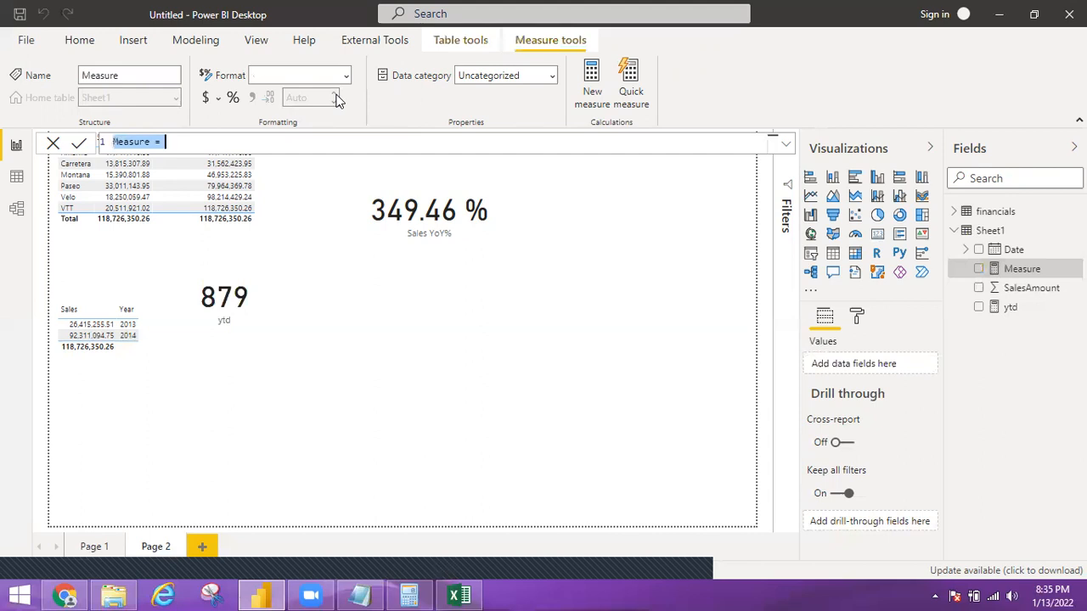
type("qtd=")
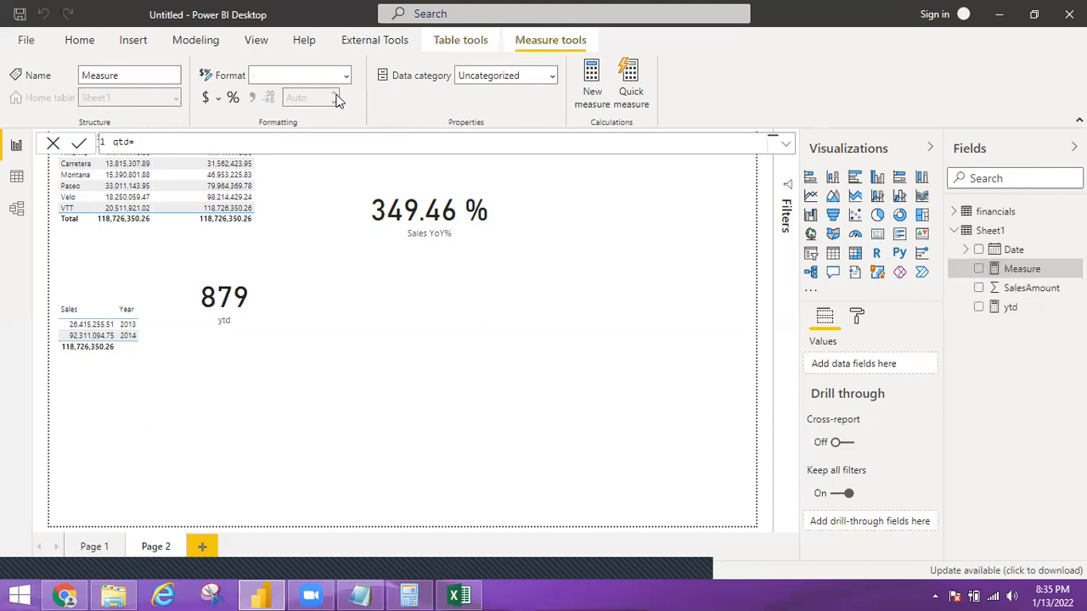
type("Total")
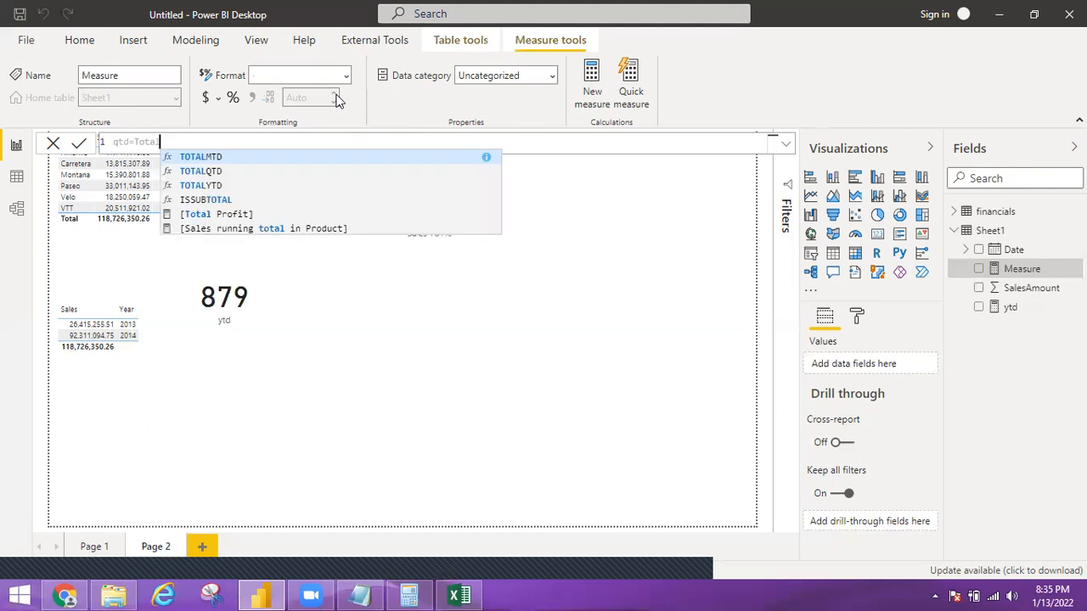
type("qtd")
key("Tab")
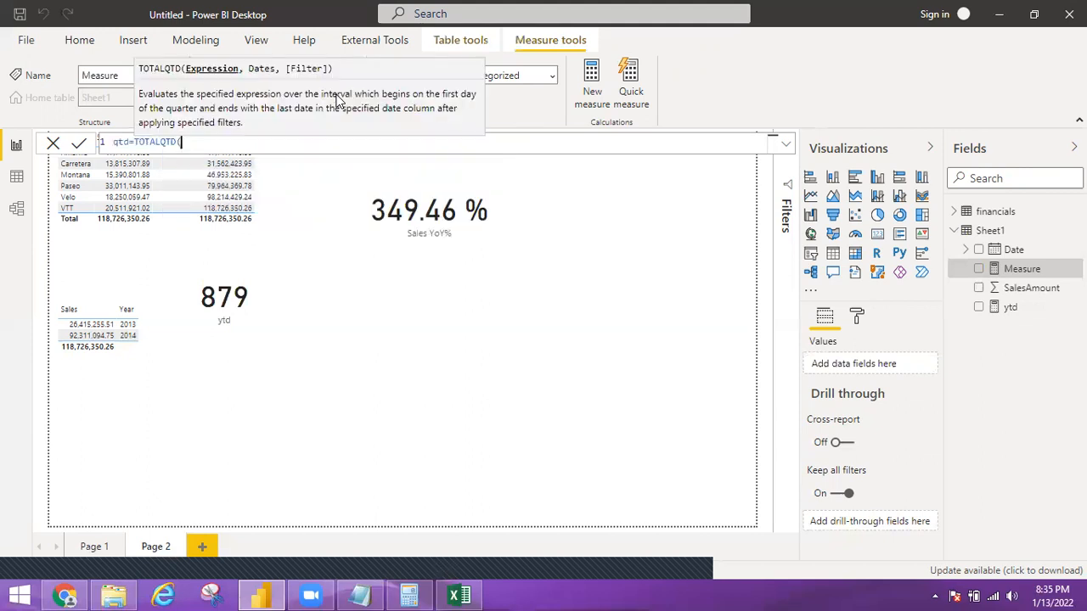
Complete the qtd formula with SUM(Sheet1[SalesAmount]) as the expression and Sheet1[Date] as the dates, and commit the measure
type("sum")
key("Tab")
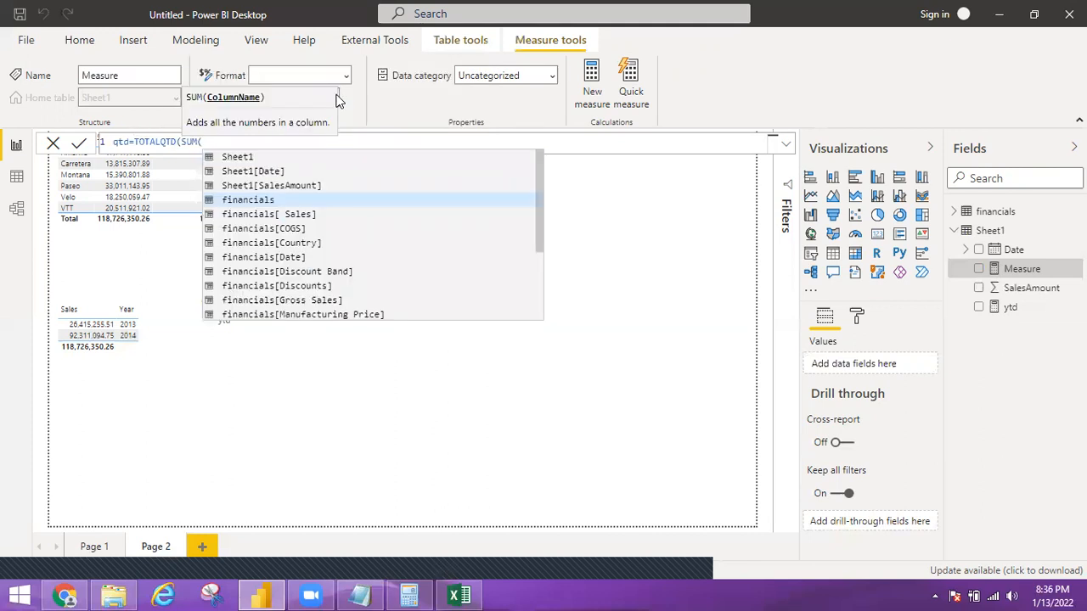
type("sales")
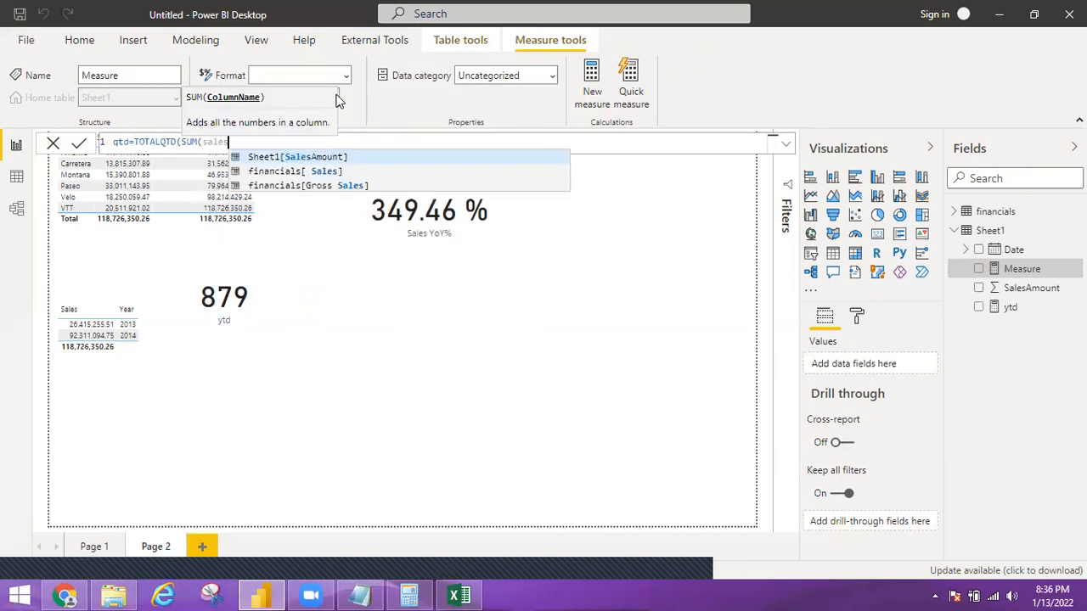
key("Tab")
type(")")
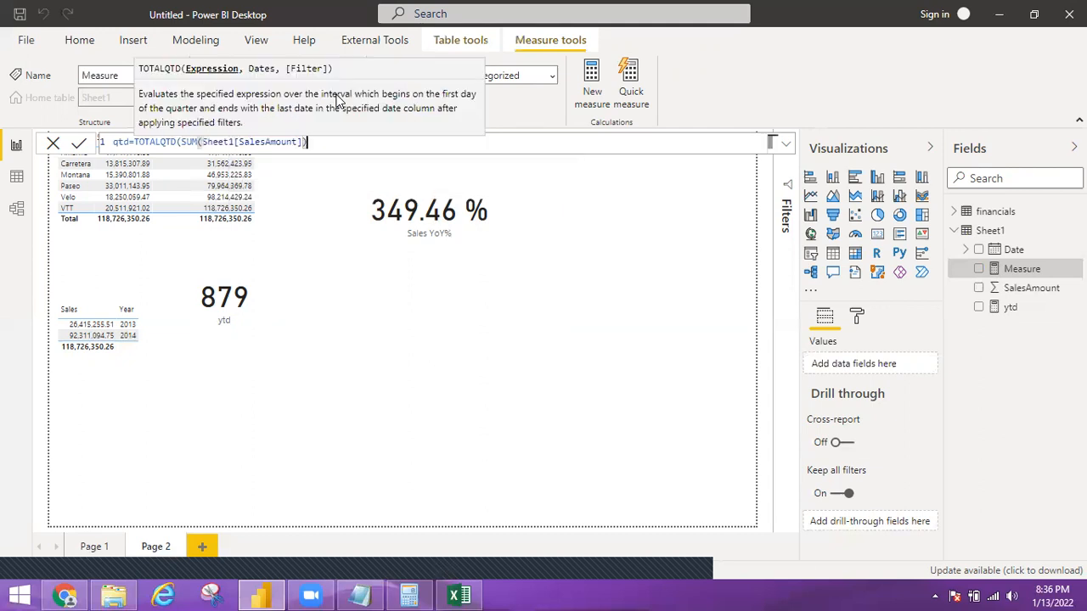
type(",")
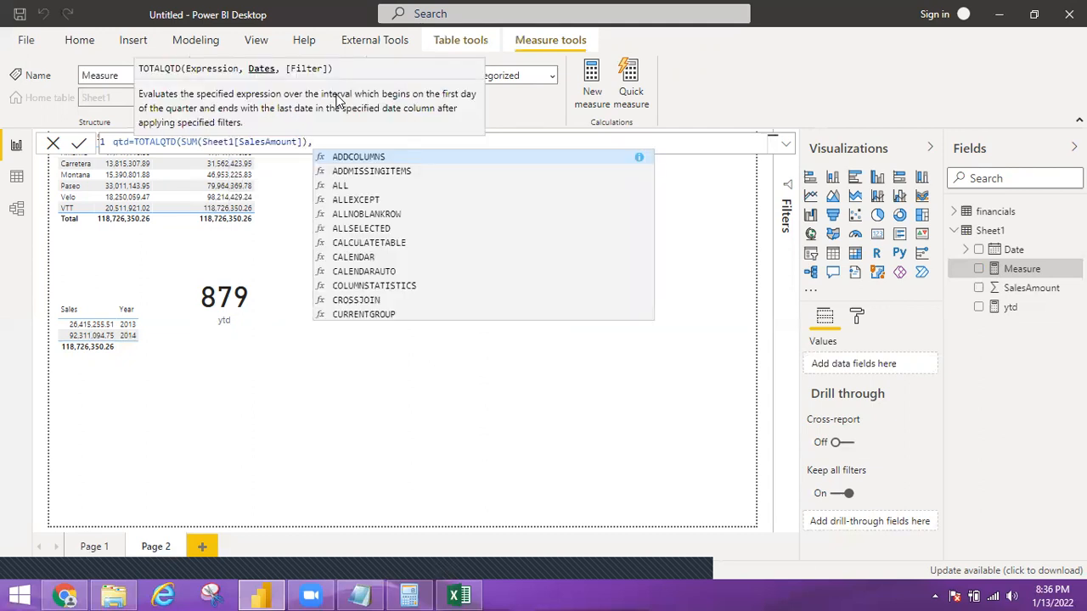
type("Date")
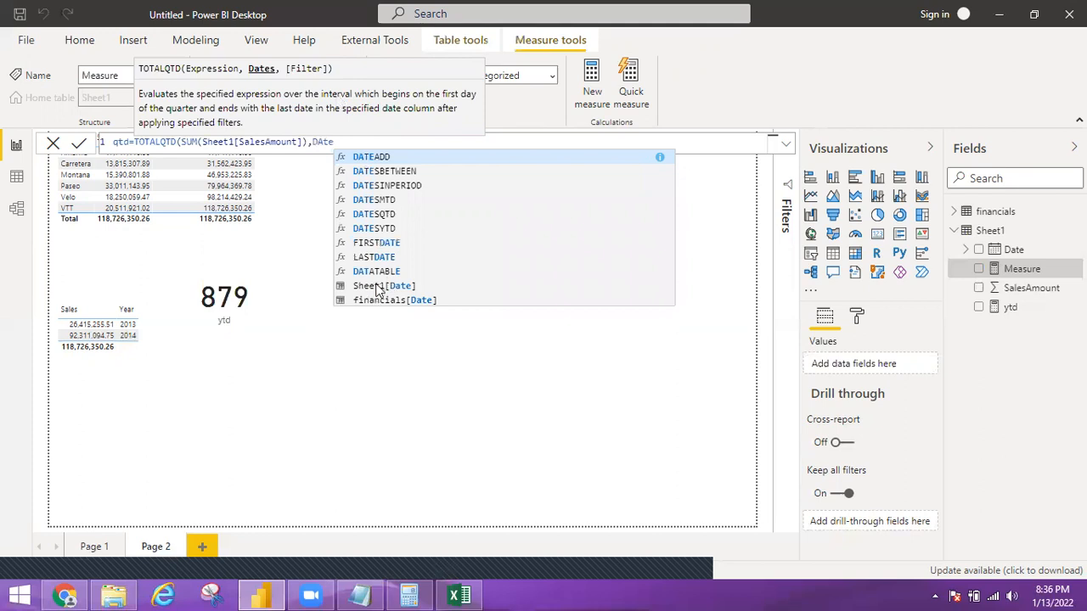
left_click(378, 288)
type(")")
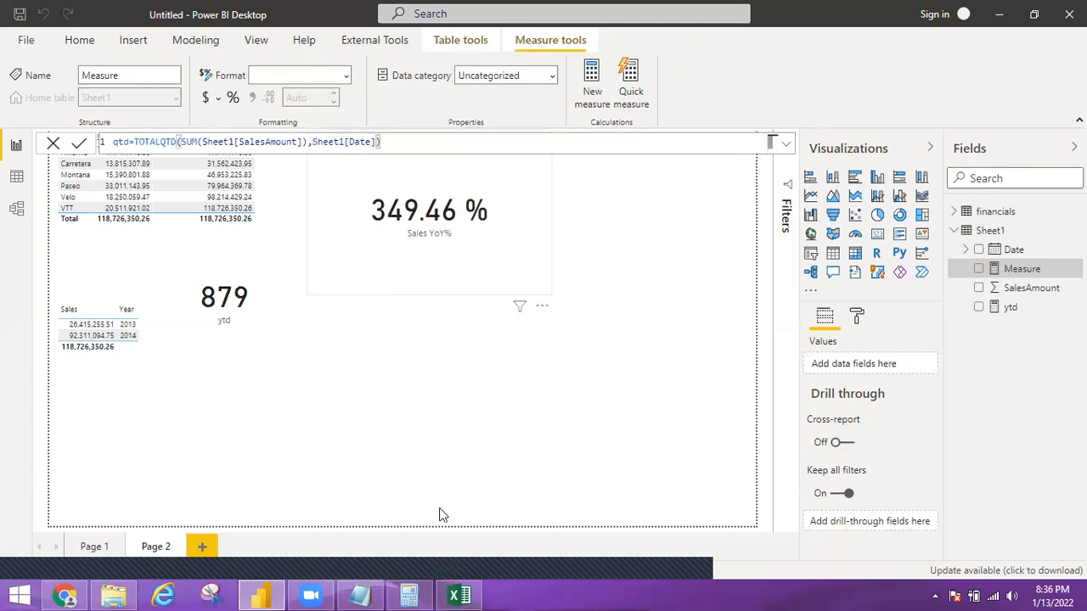
Switch to the TestDate_25_07_2020 workbook in Excel and check the April and May 2022 sales amounts
key("alt+Tab")
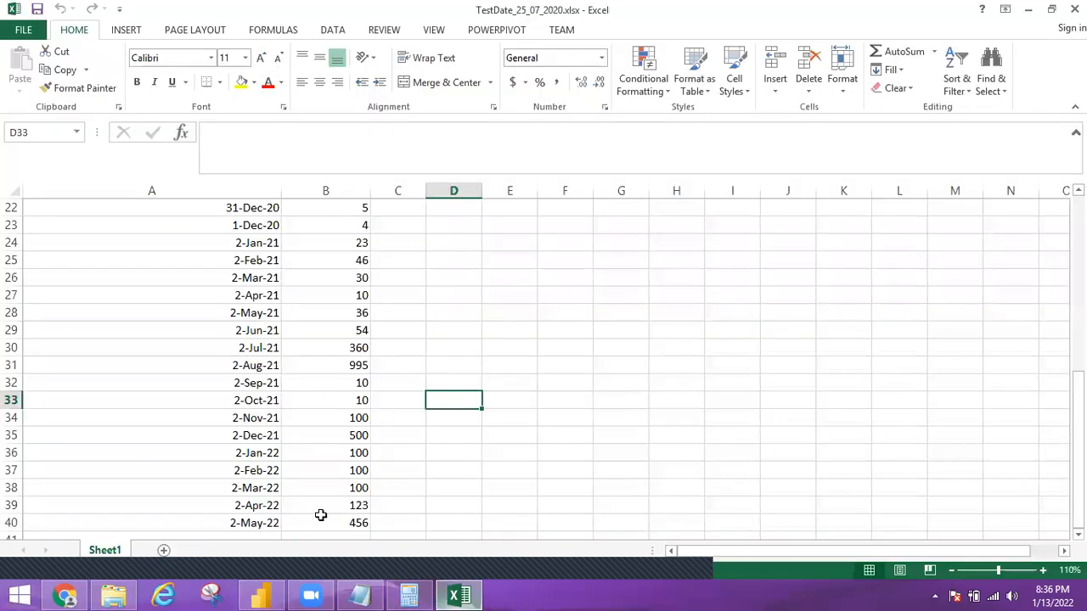
left_click(344, 520)
left_click_drag(355, 518, 355, 508)
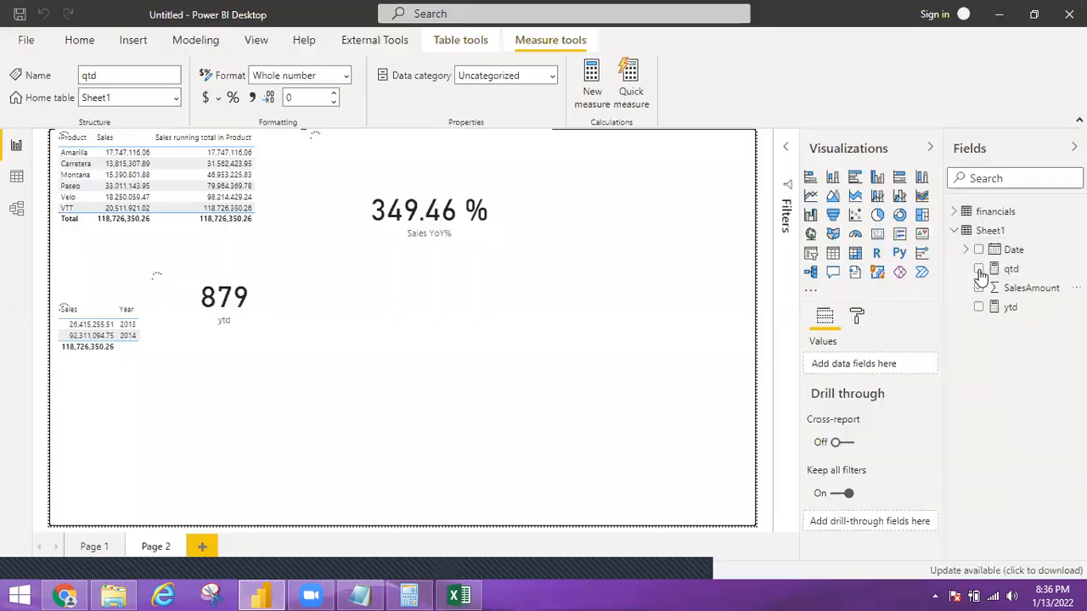
In Power BI Desktop, show the qtd measure on a card, shrink it, and place it beside the ytd card
left_click(878, 239)
left_click_drag(553, 516, 452, 369)
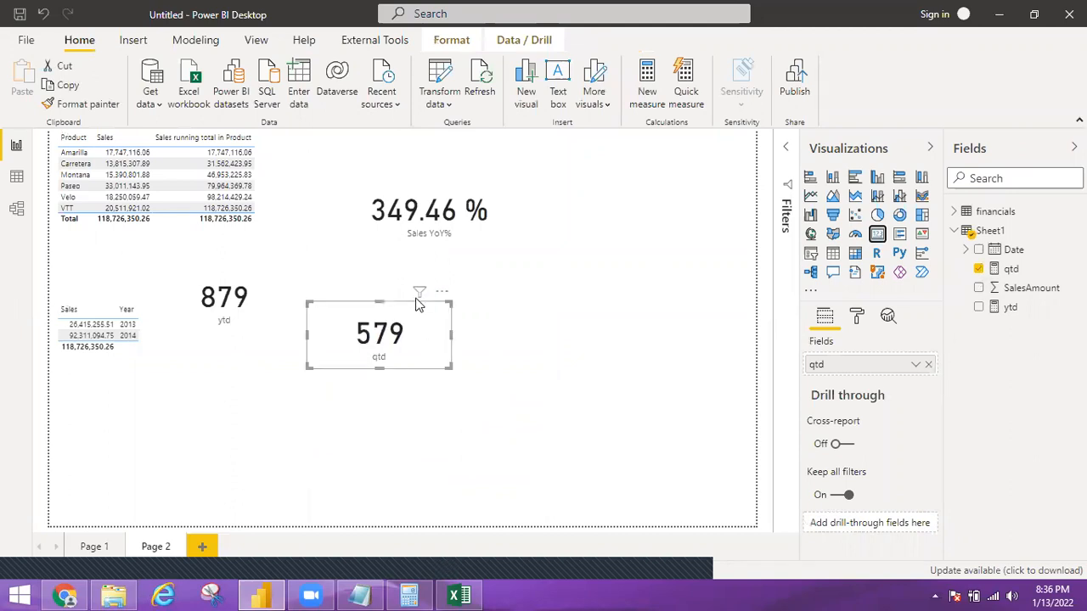
left_click_drag(413, 311, 391, 272)
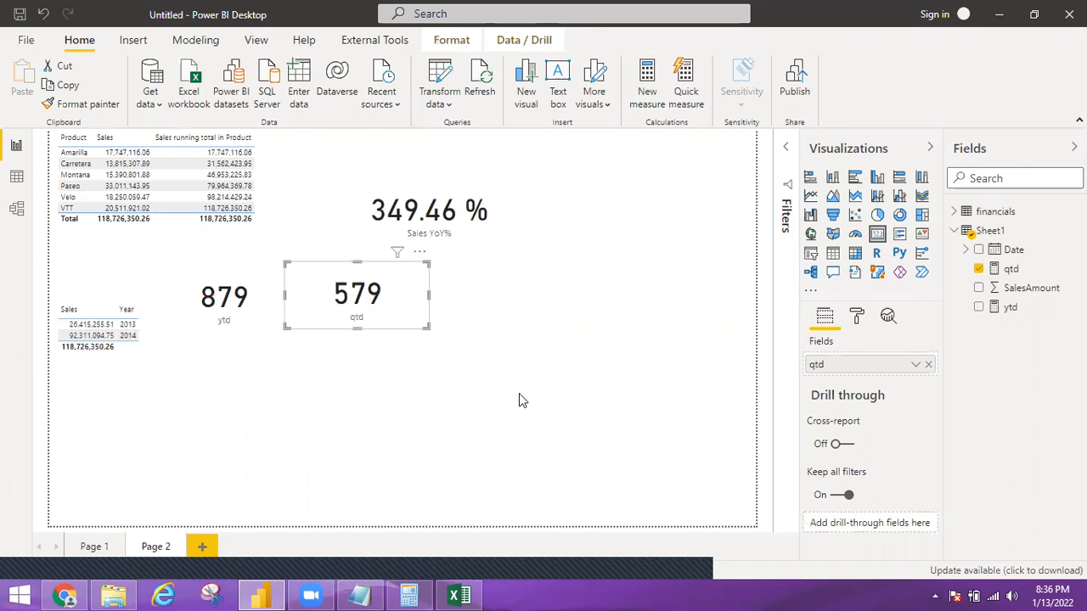
Examine the 2-May-22 sales amount in the Excel workbook, and return to the Power BI report
left_click(458, 596)
left_click(342, 522)
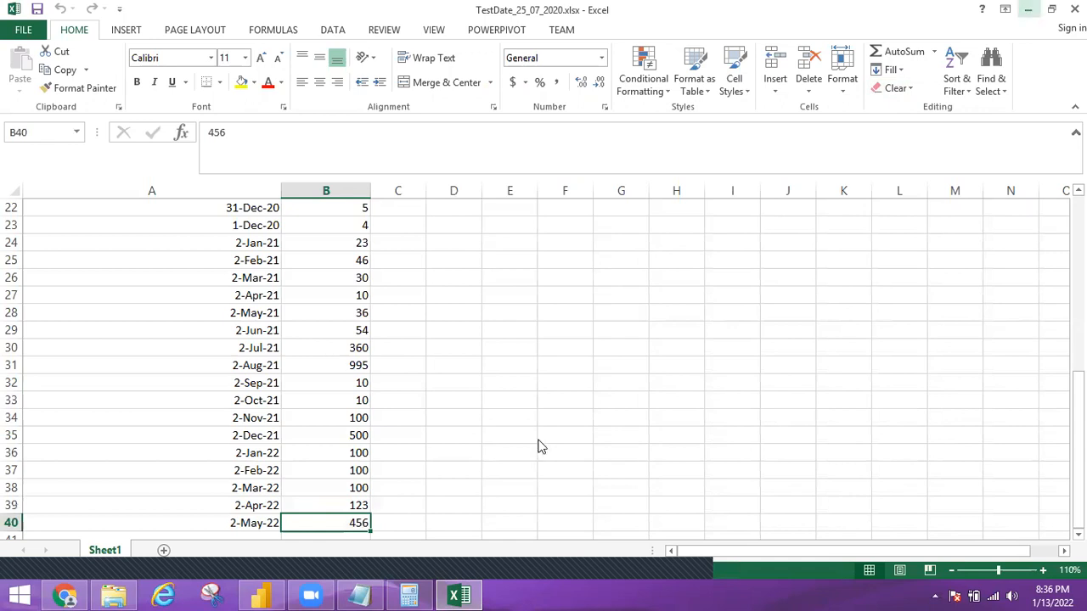
left_click(1028, 10)
Start a new measure named mtd in Sheet1 using the TOTALMTD function
left_click(989, 232)
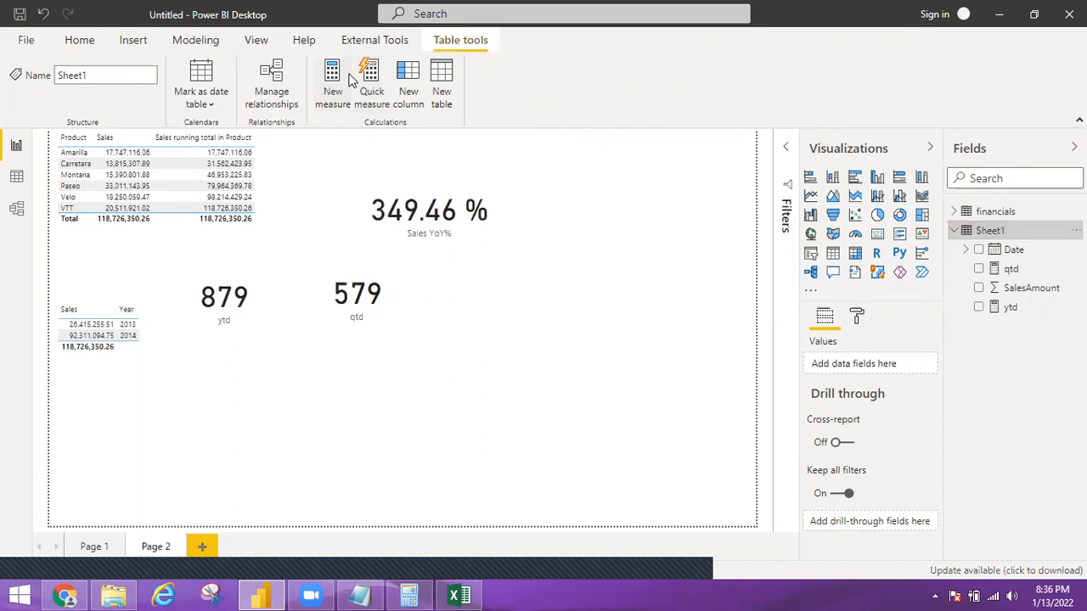
left_click(349, 79)
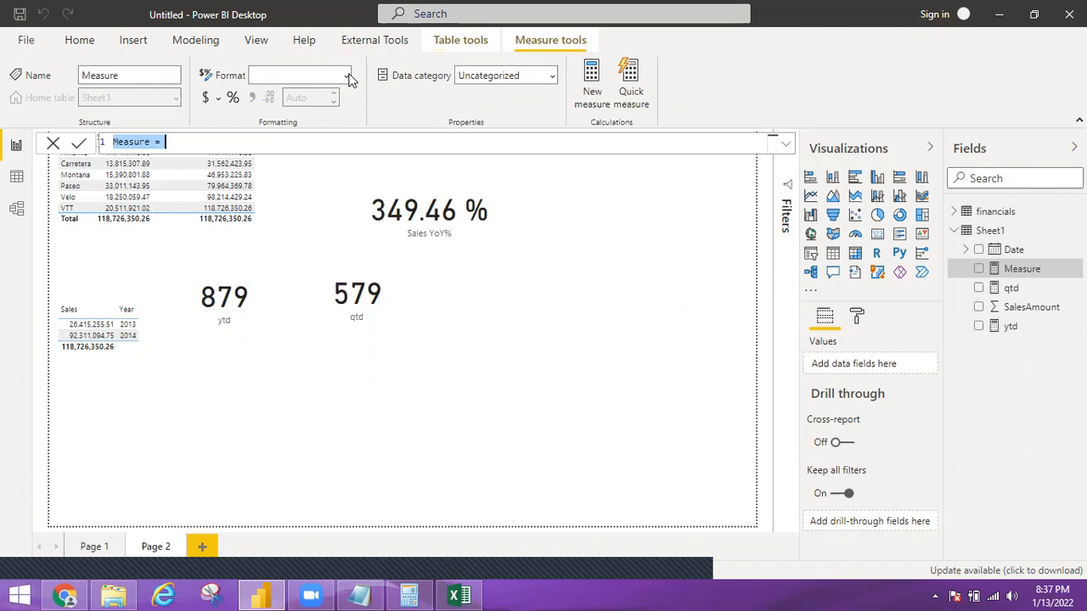
type("mtd=")
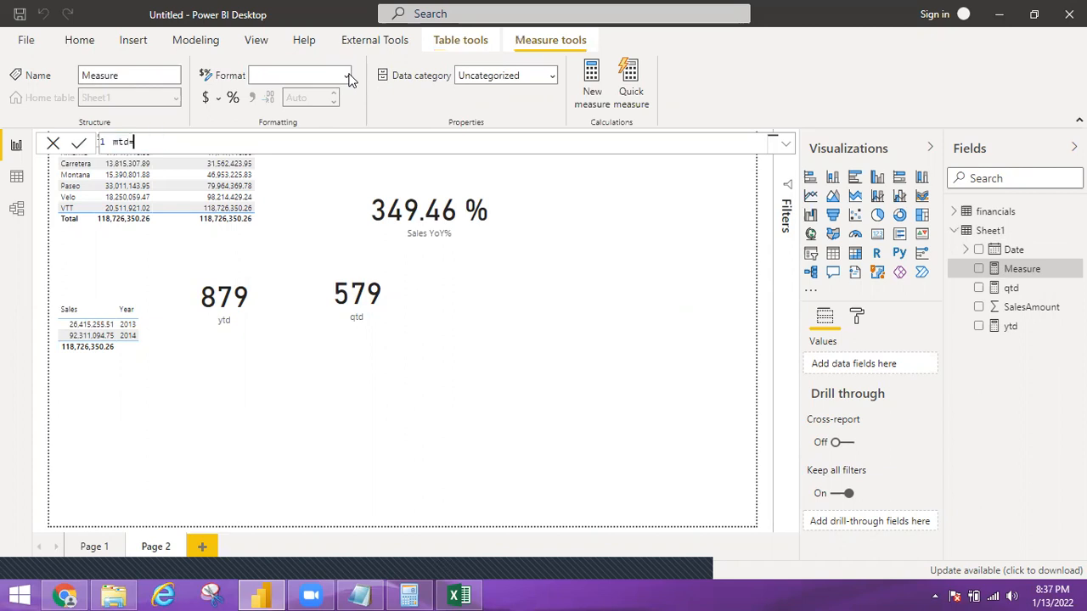
type("totalm")
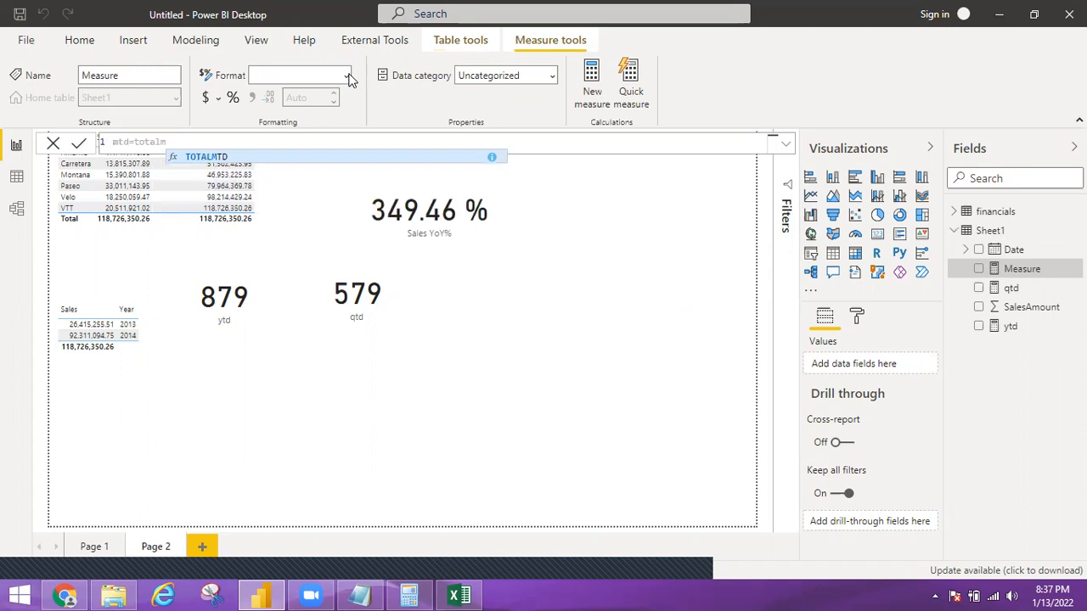
key("Tab")
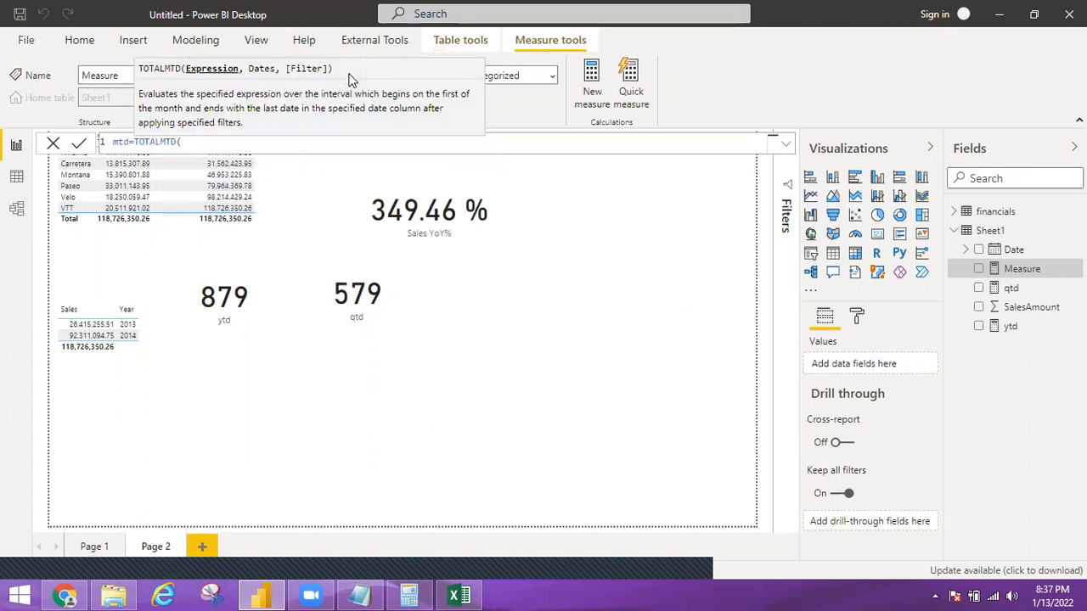
Complete the mtd formula with SUM(Sheet1[SalesAmount]) as the expression and Sheet1[Date] as the dates, and commit the measure
type("sum")
key("Tab")
type("saleam")
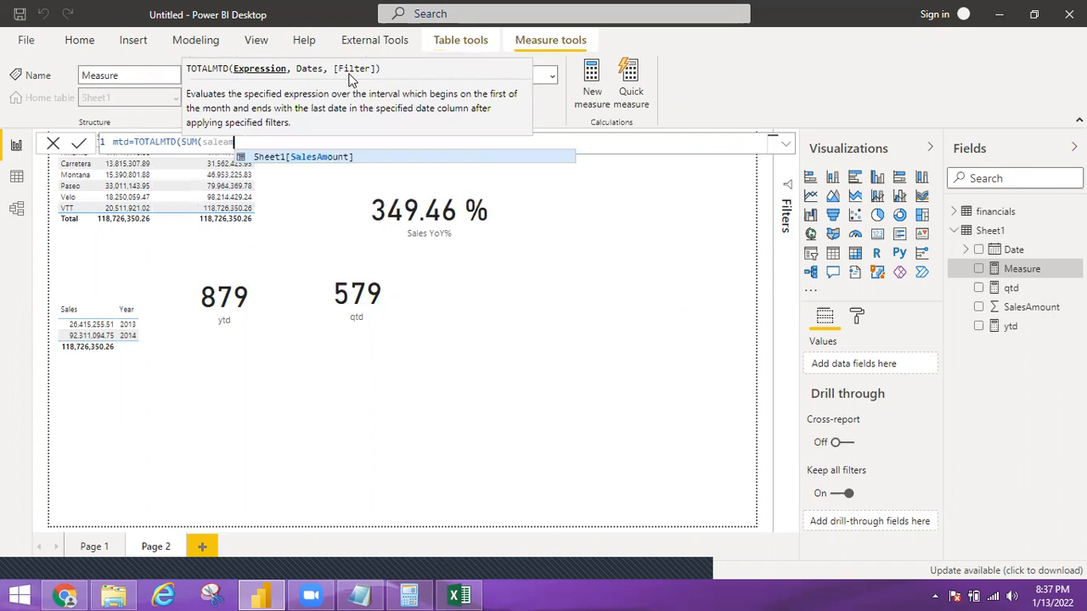
key("BackSpace")
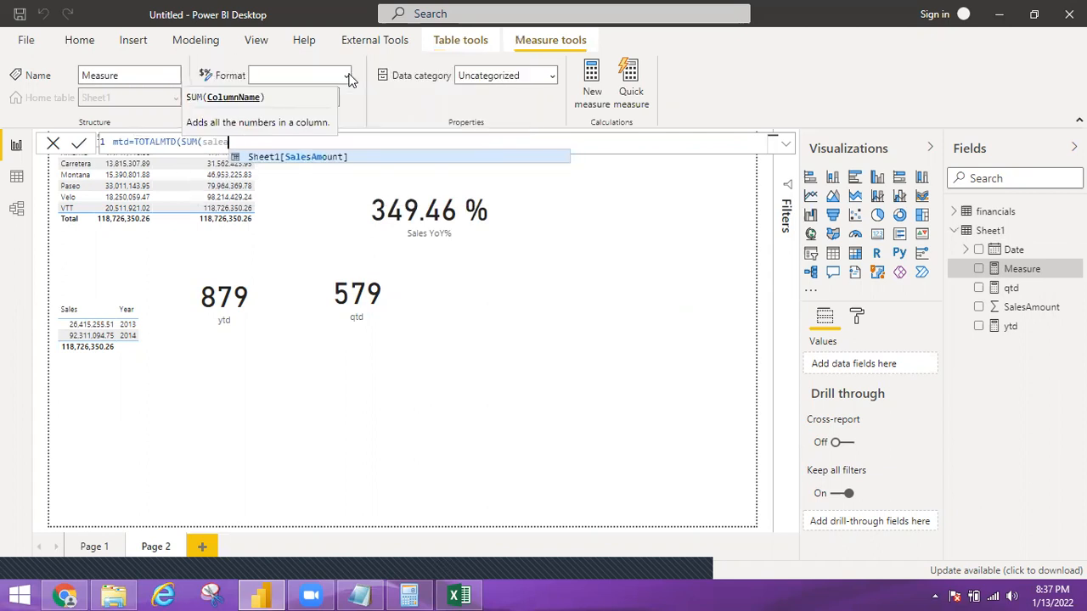
key("Tab")
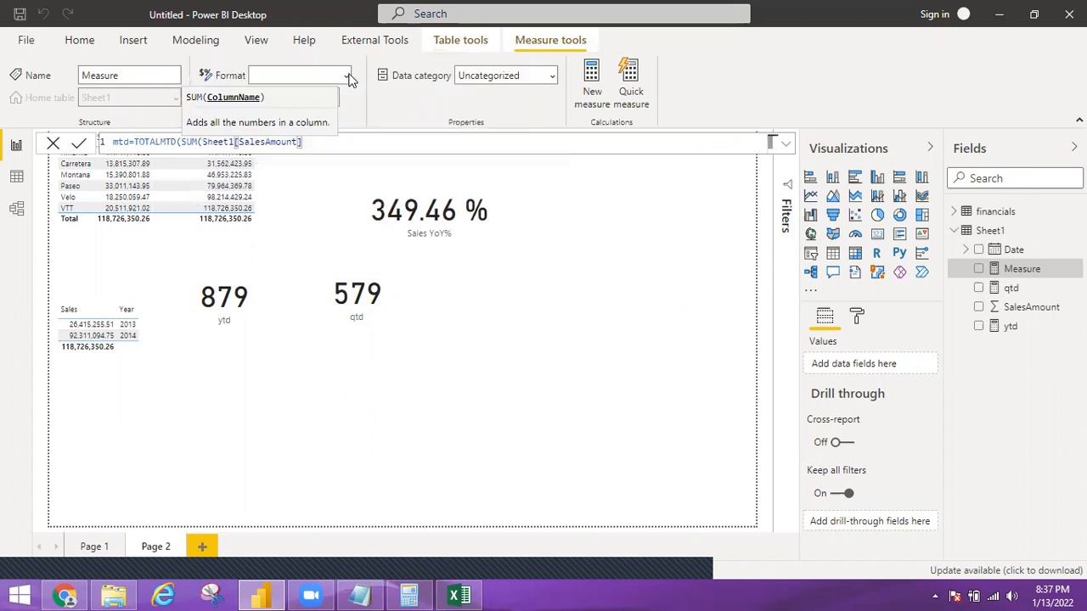
type(")")
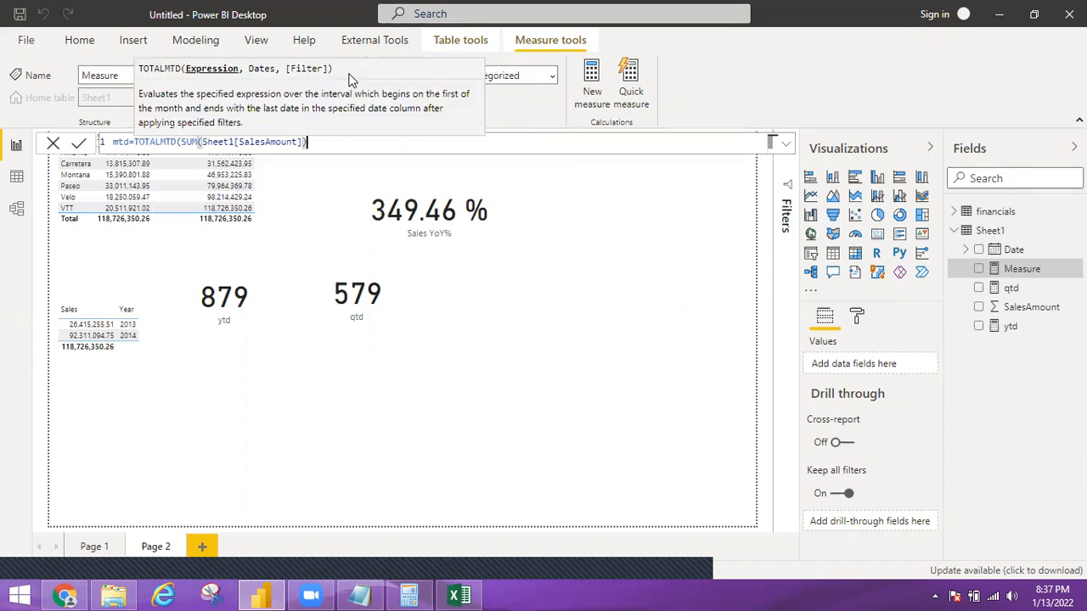
type(",")
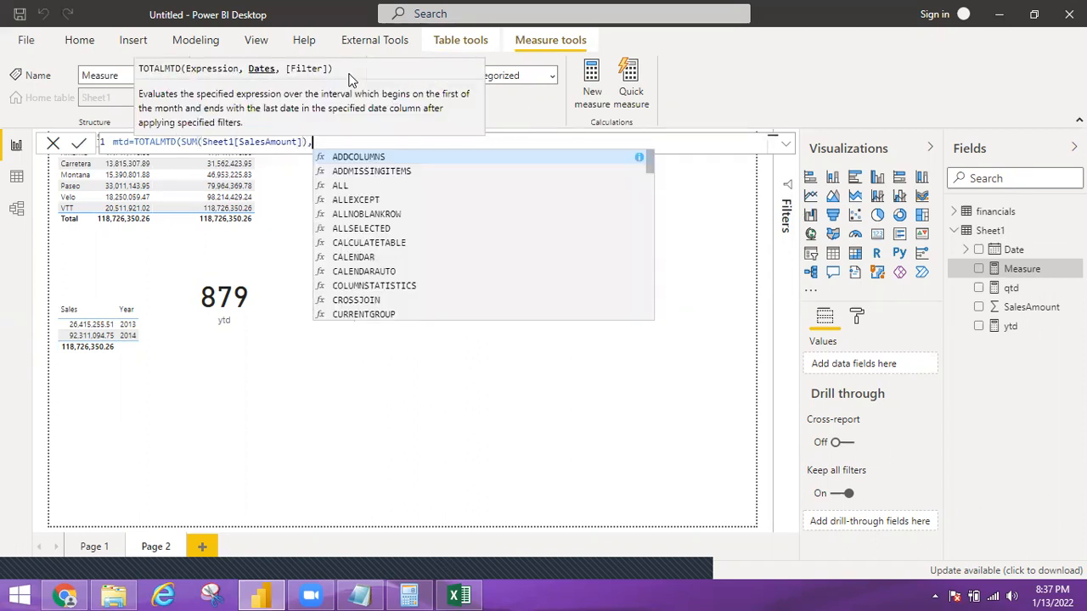
type("shet")
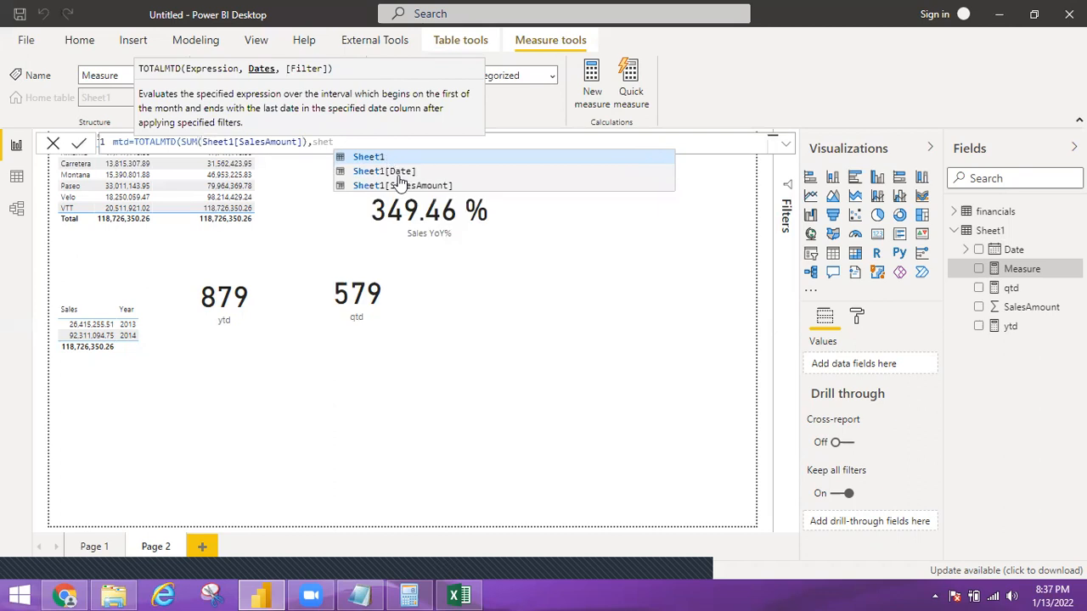
left_click(400, 171)
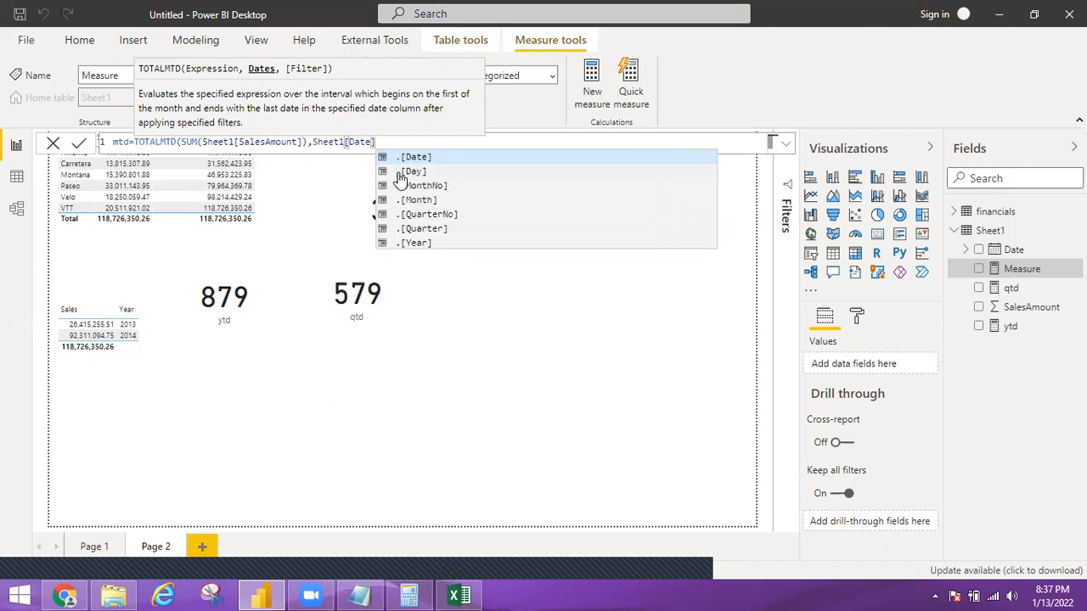
type(")")
key("Escape")
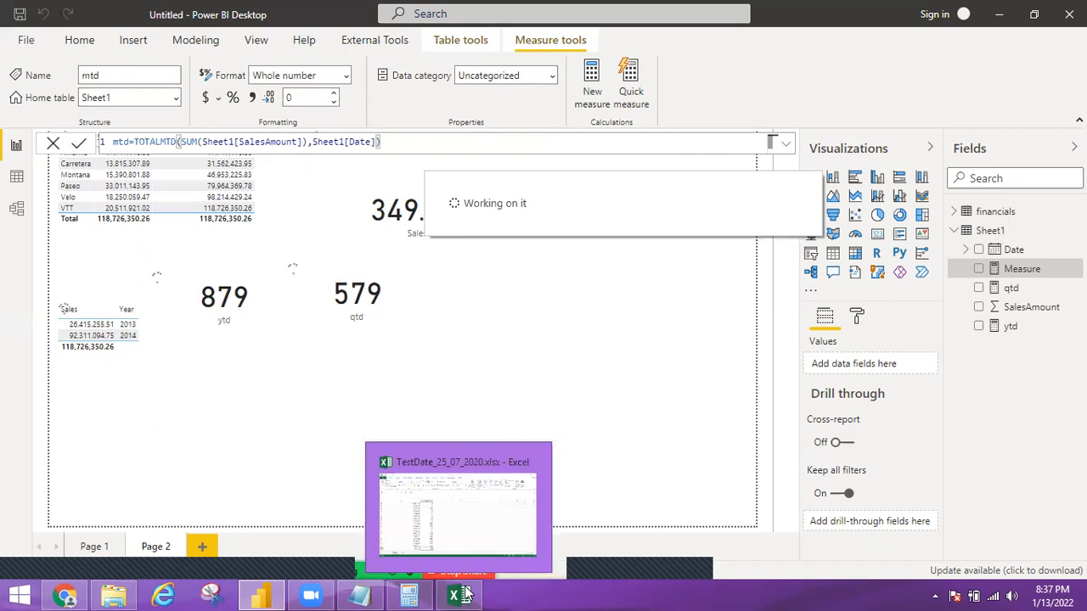
Show the mtd measure on a new card, move it to the right of the qtd card, and shrink it
left_click(978, 270)
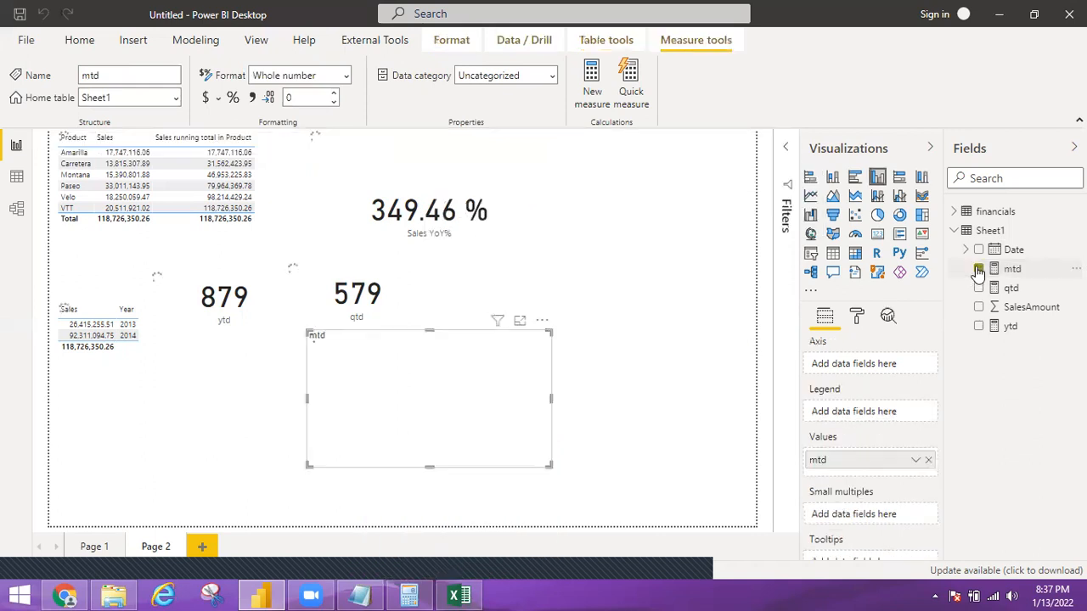
left_click(878, 239)
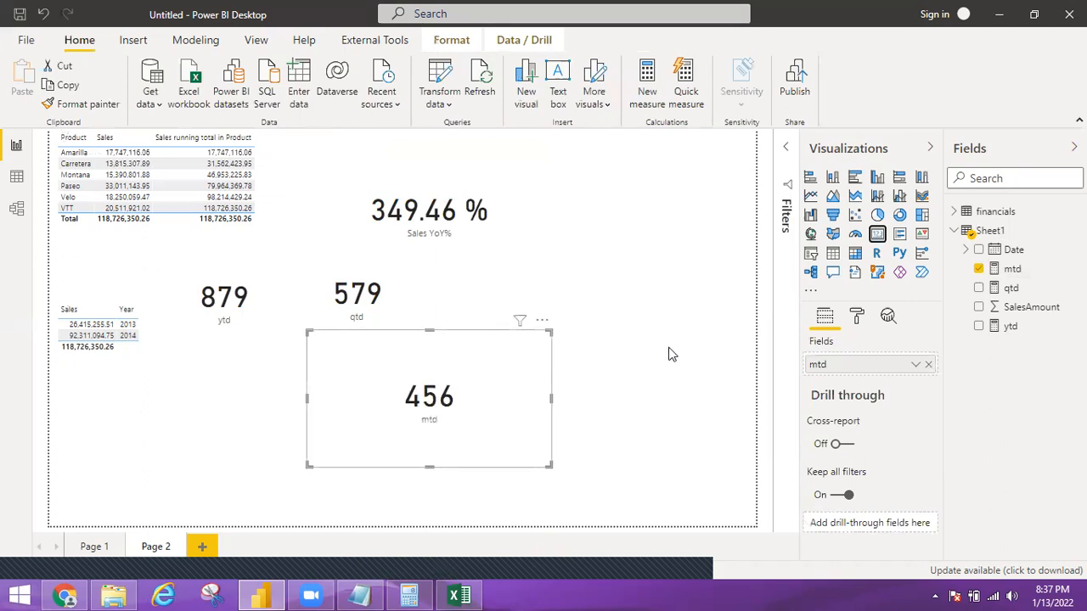
left_click_drag(679, 342, 679, 349)
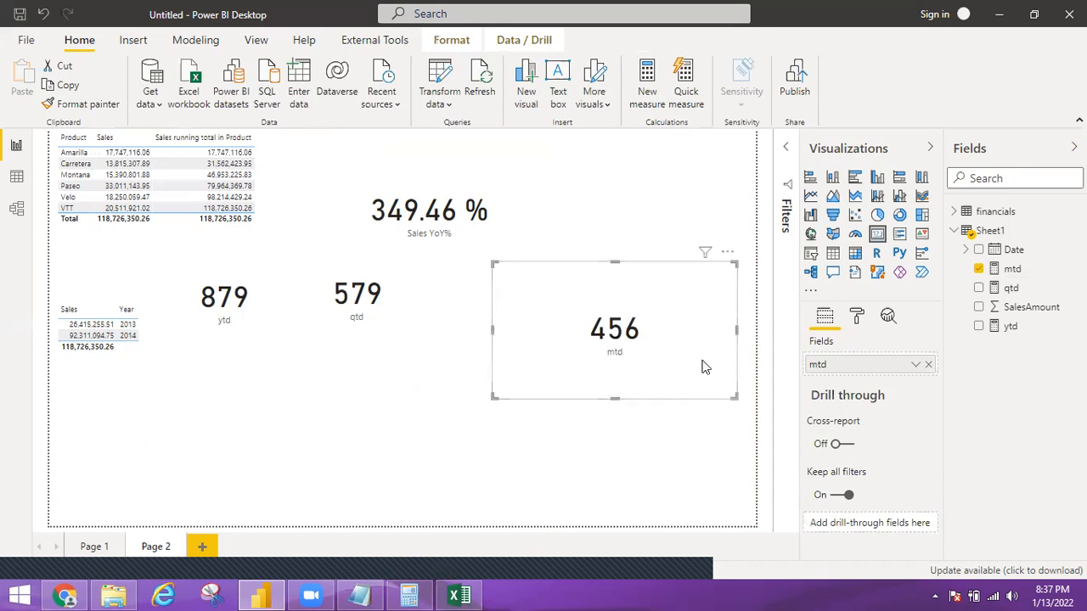
left_click_drag(735, 396, 660, 331)
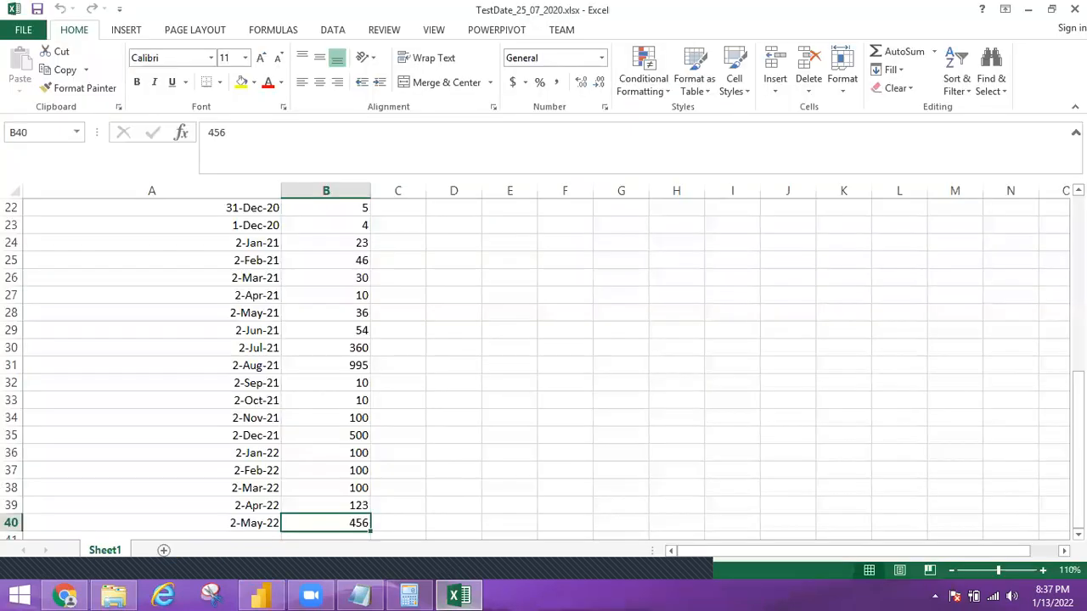
In the Excel workbook, add row 41 with the date 2-Jun-22 and a sales amount of 100
left_click_drag(1078, 424, 1078, 424)
left_click_drag(253, 506, 329, 488)
left_click(328, 488)
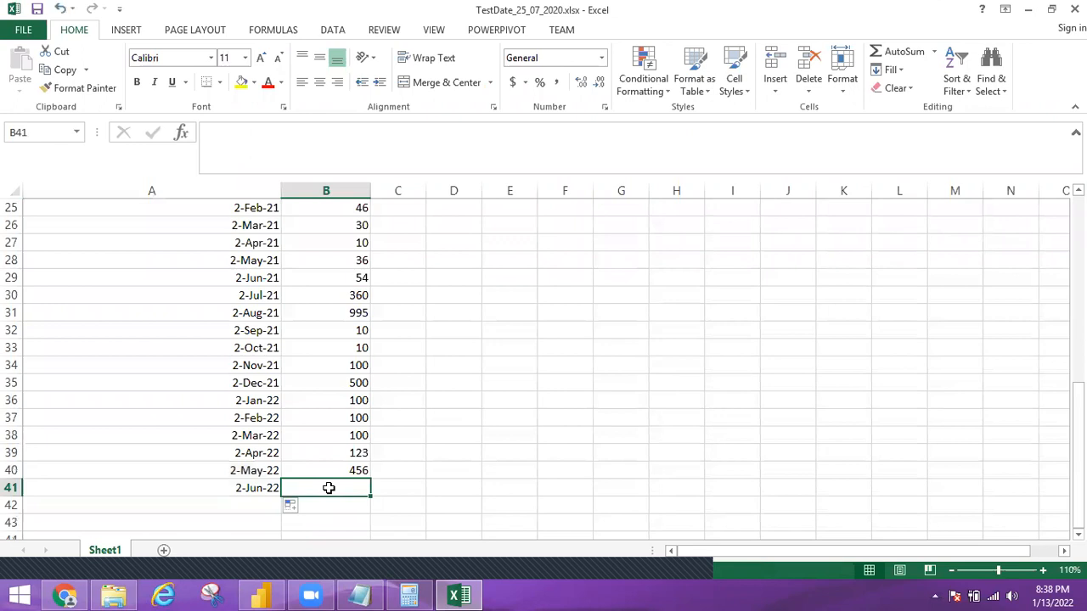
type("100")
key("ctrl+Return")
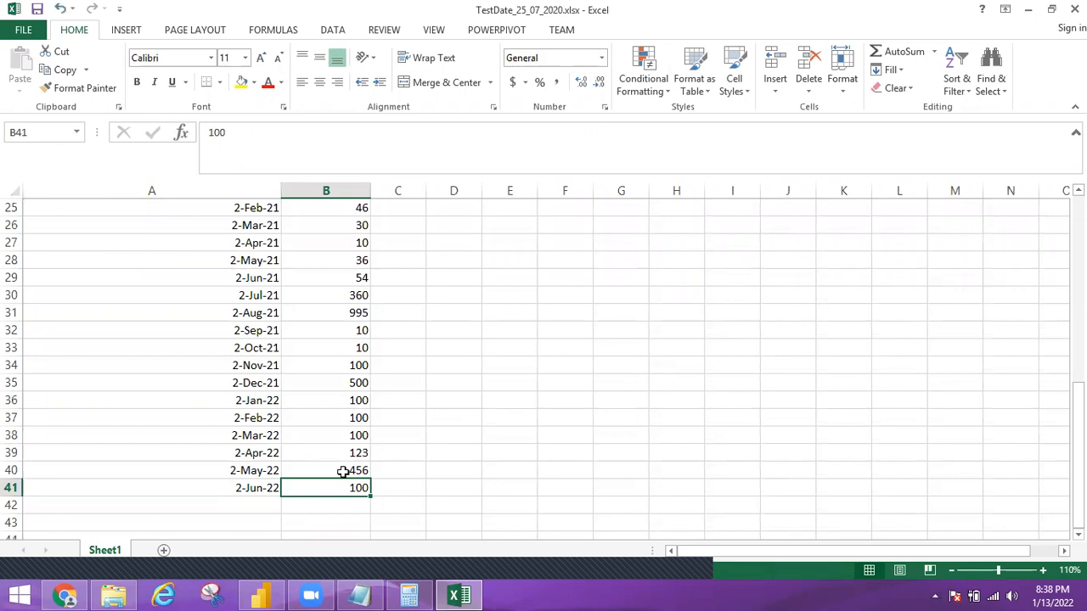
left_click(359, 472)
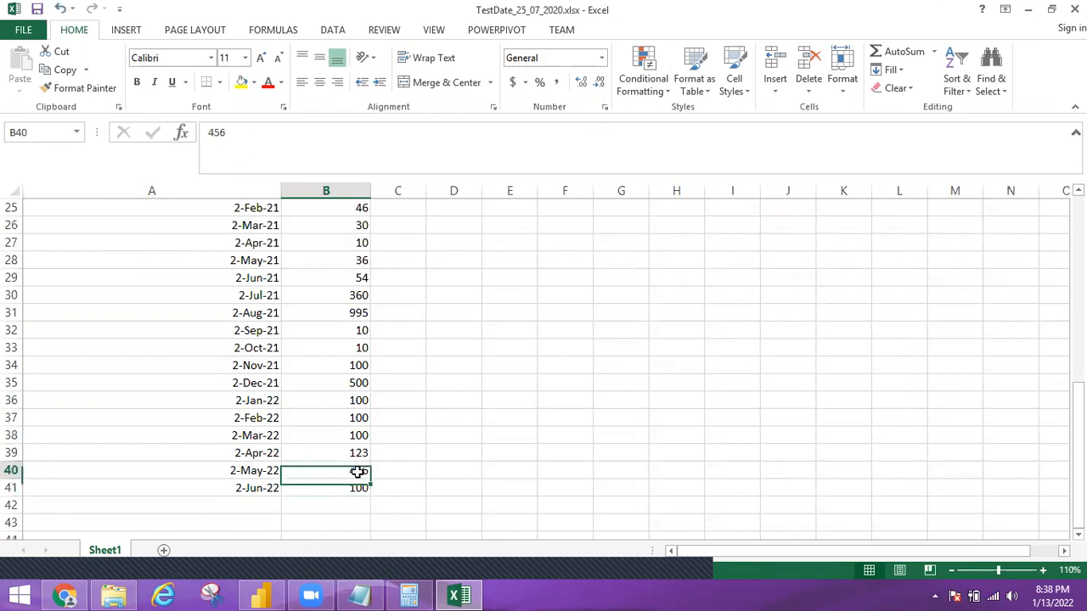
left_click(356, 489)
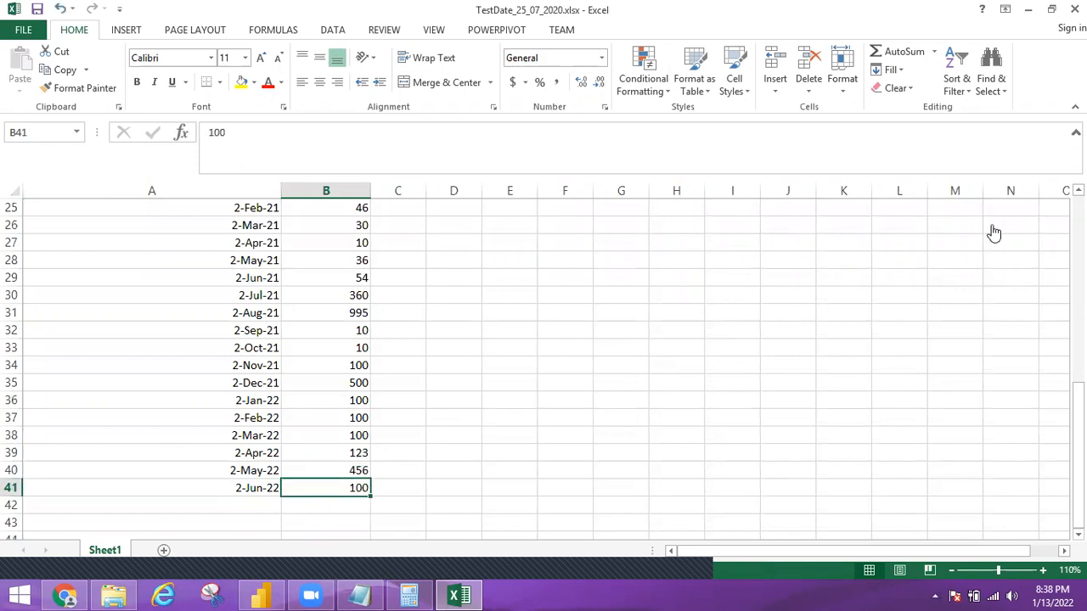
Return to Power BI Desktop and refresh the Sheet1 data
key("alt+Tab")
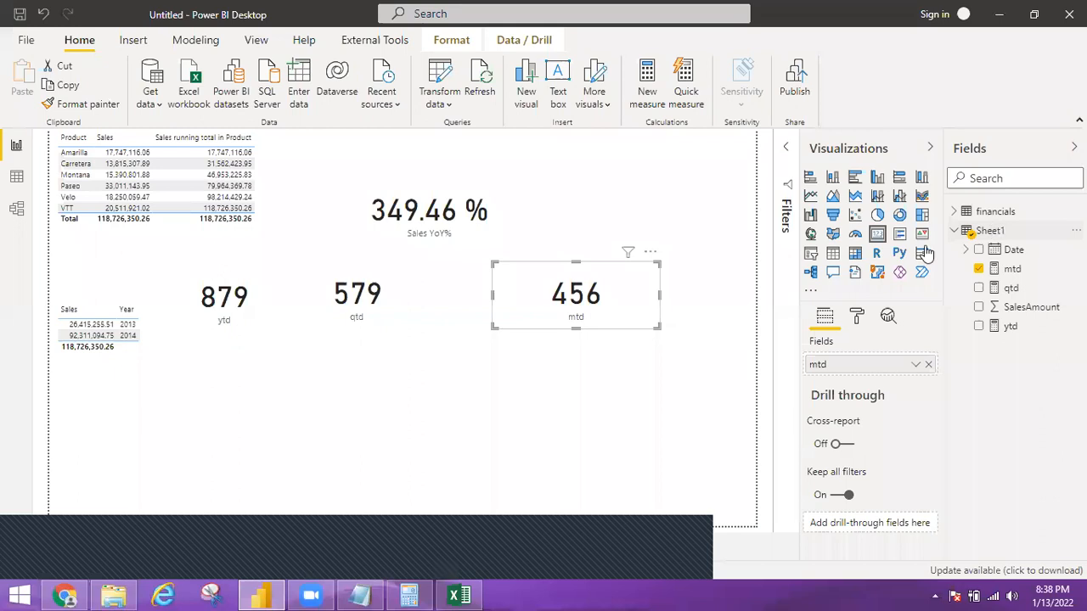
right_click(993, 232)
left_click(877, 295)
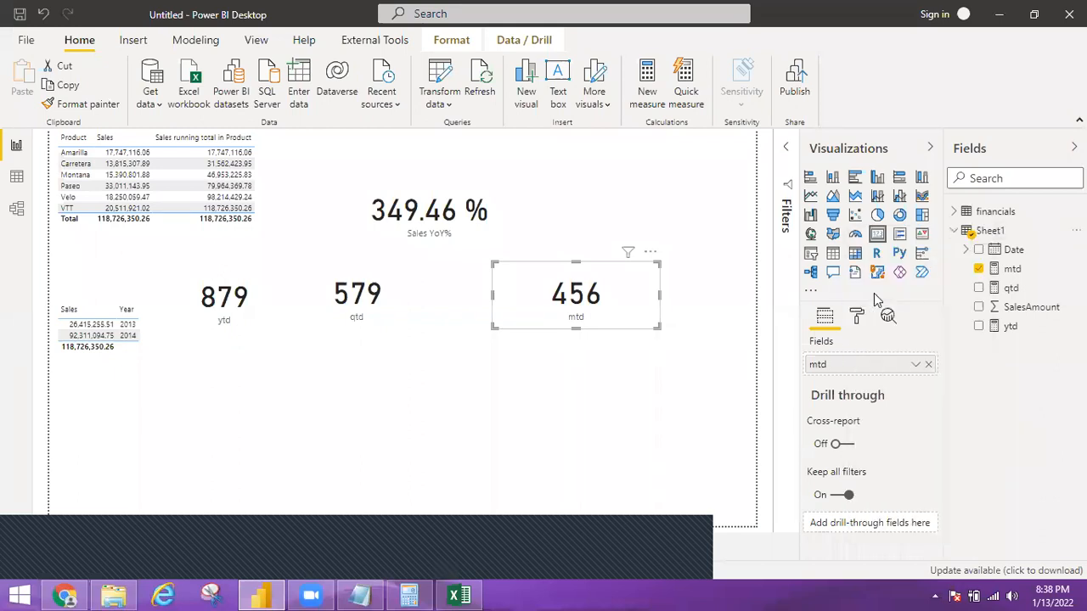